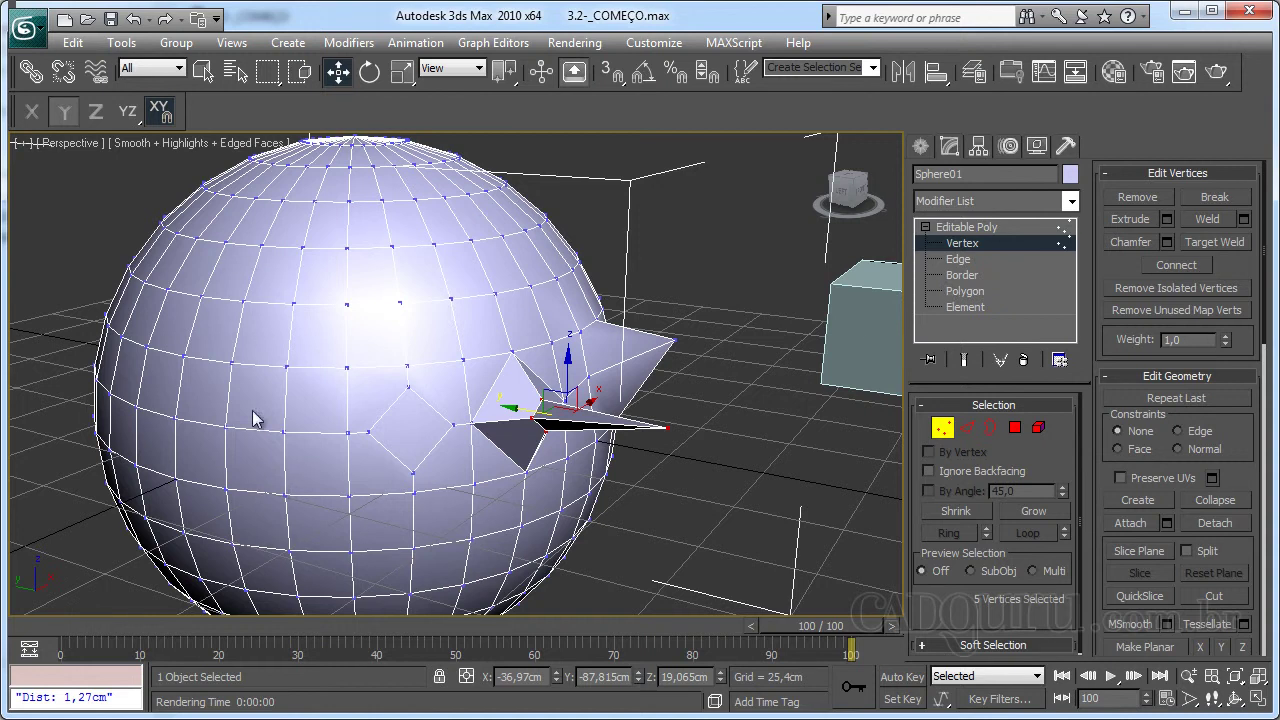
- Toggle the edged-faces display off and back on, and cycle the sphere's sub-object levels, stopping at Edge
key("F4")
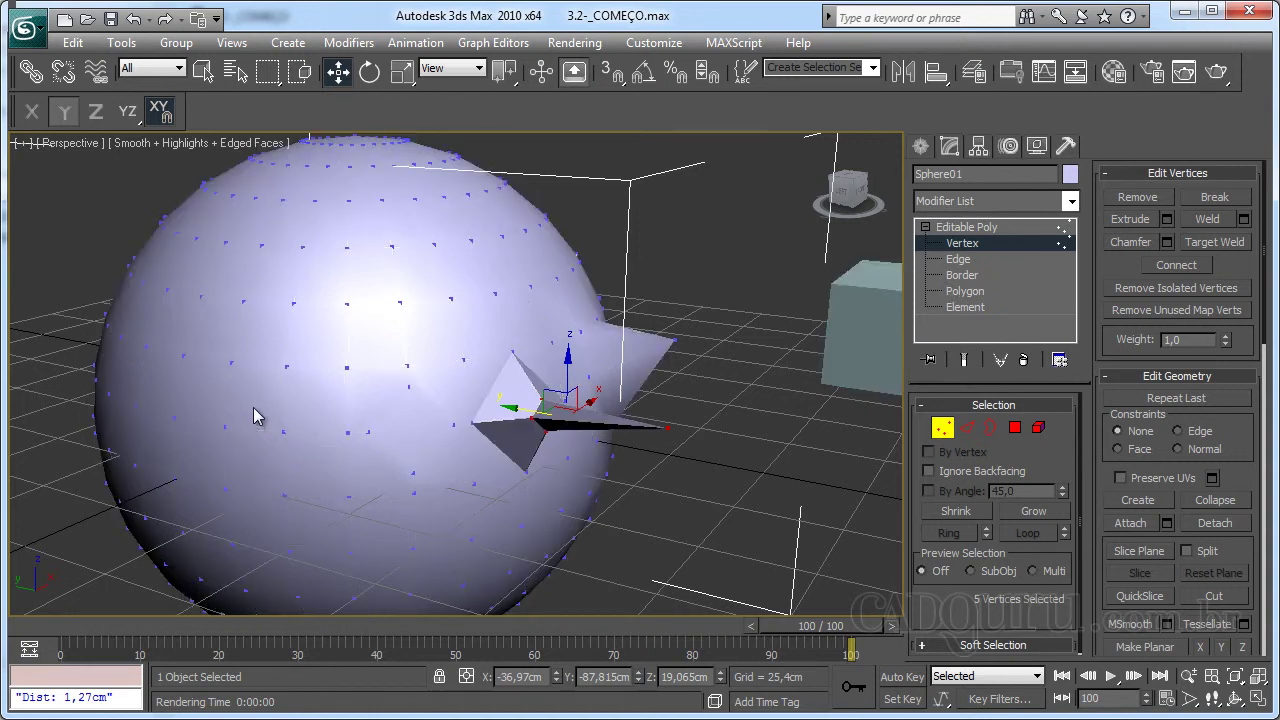
key("F4")
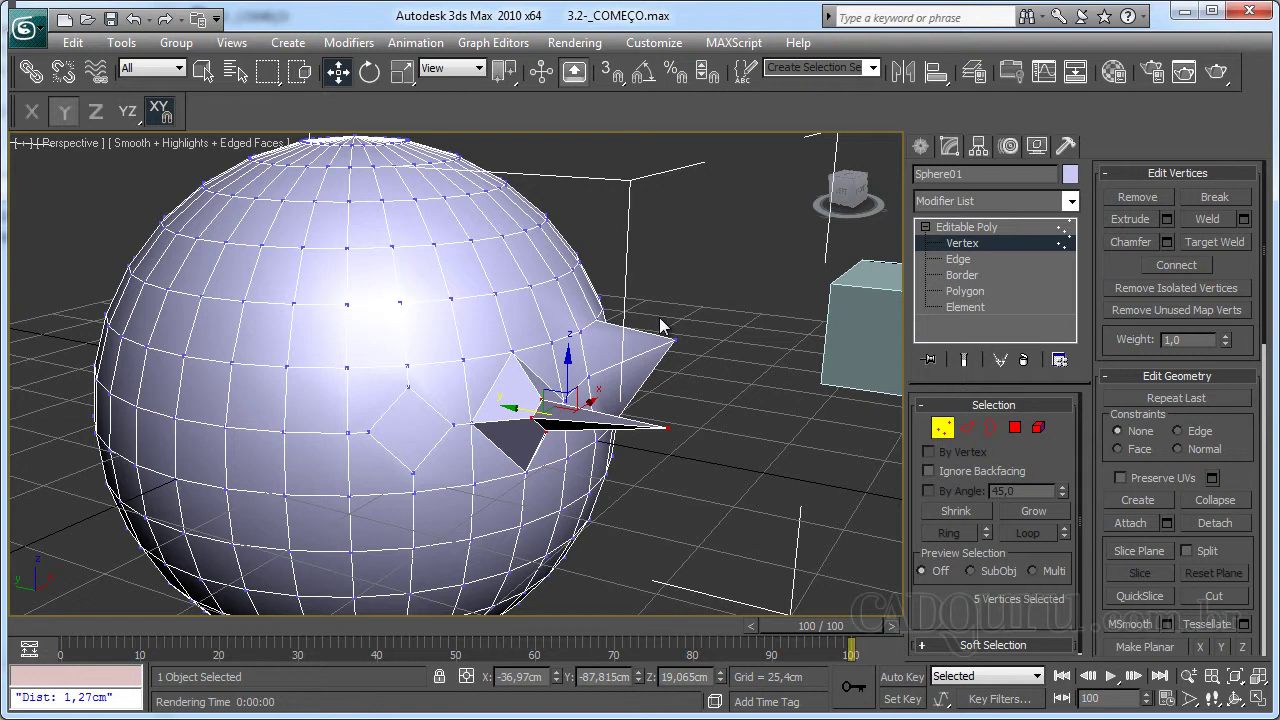
key("2")
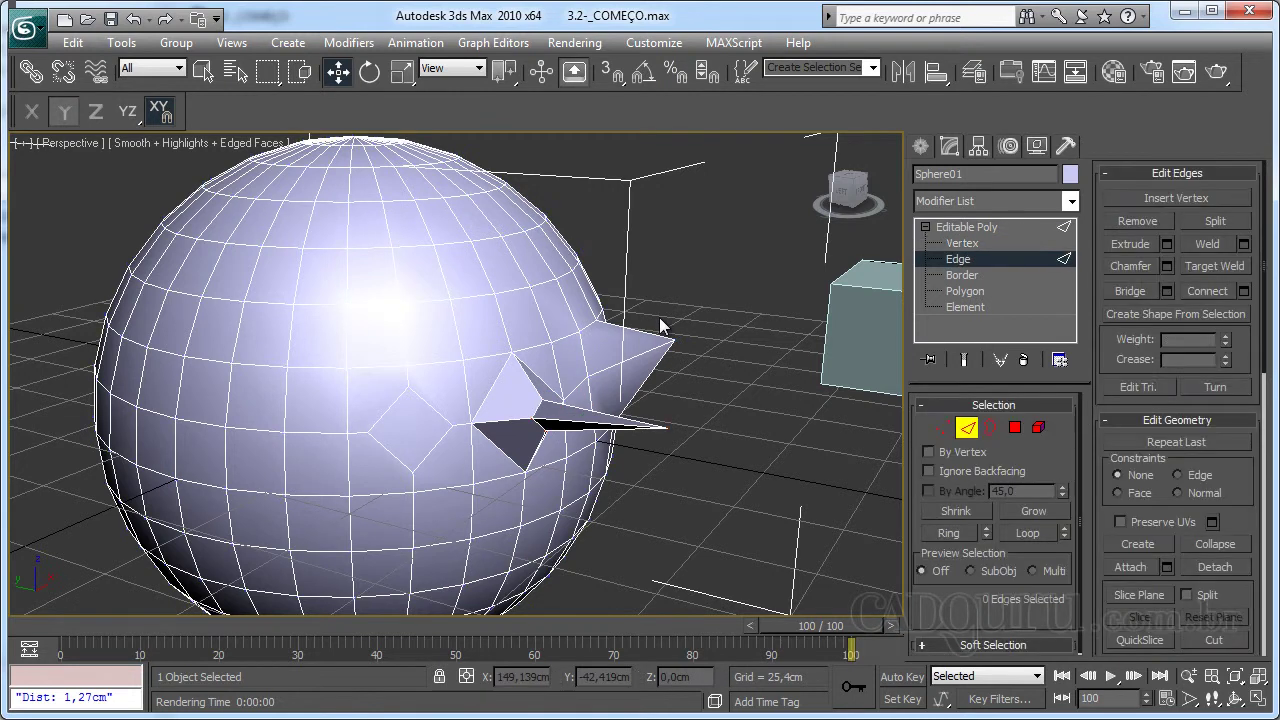
key("3")
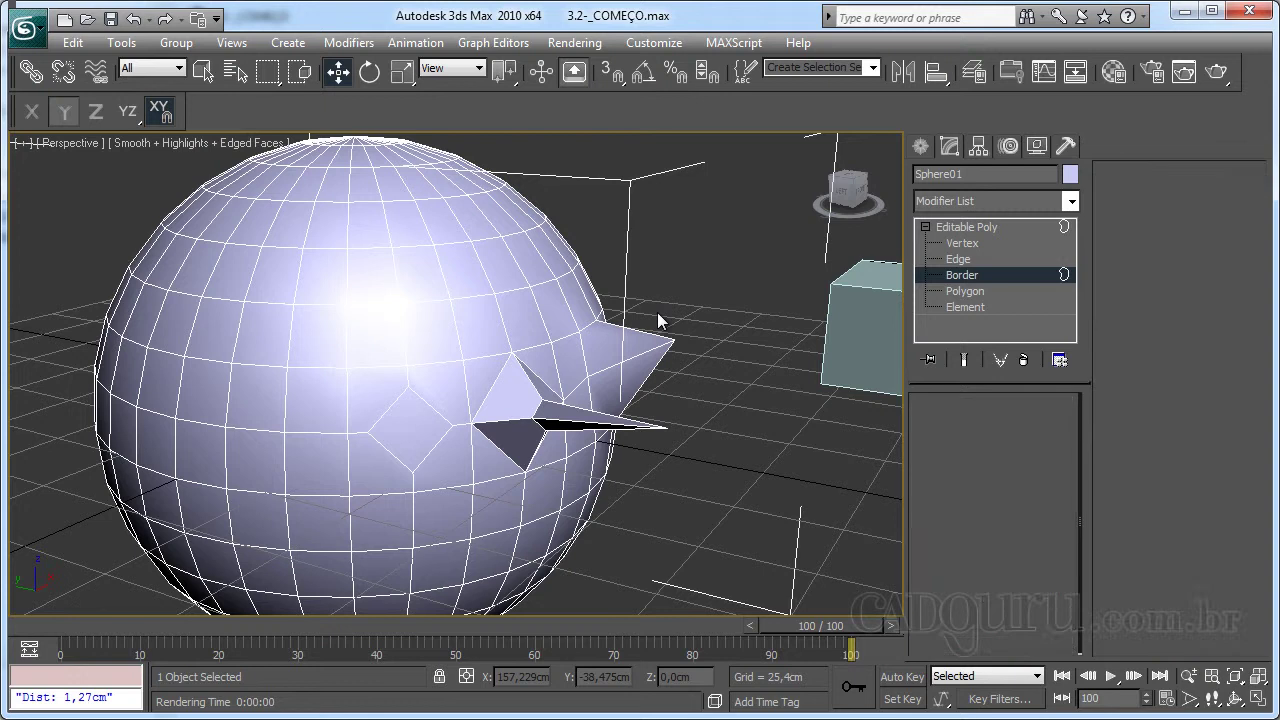
key("4")
key("5")
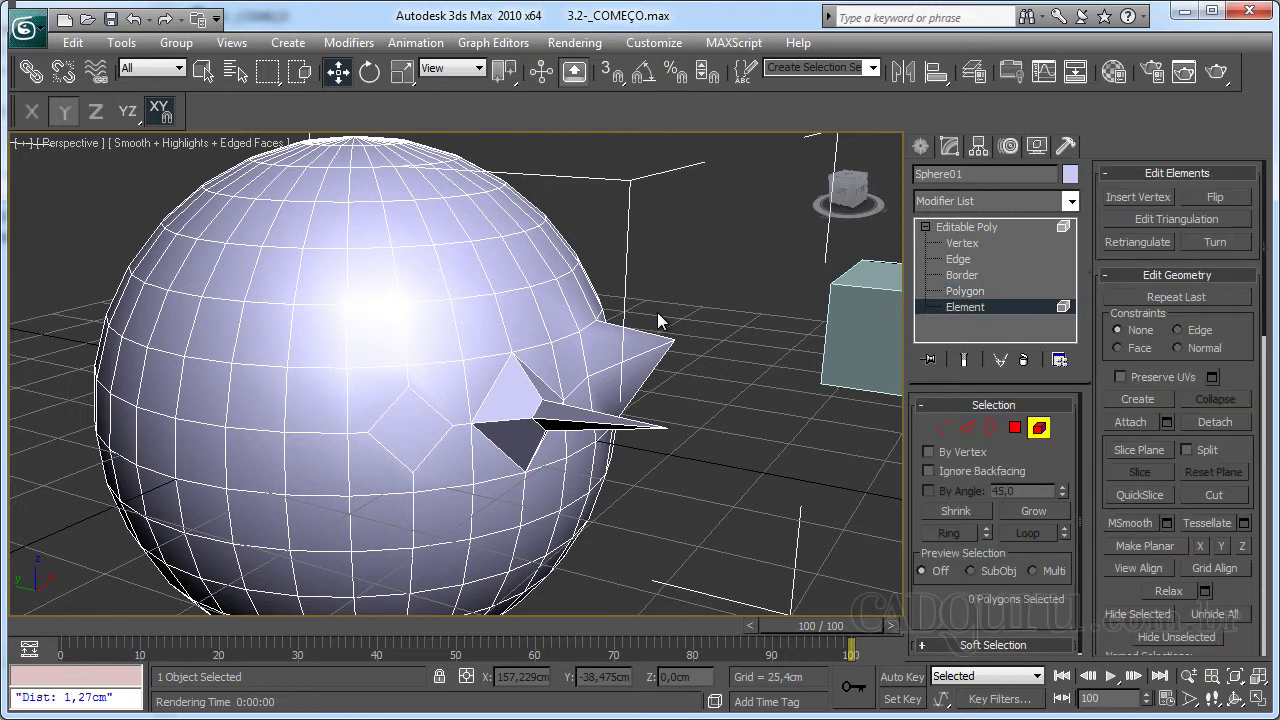
key("2")
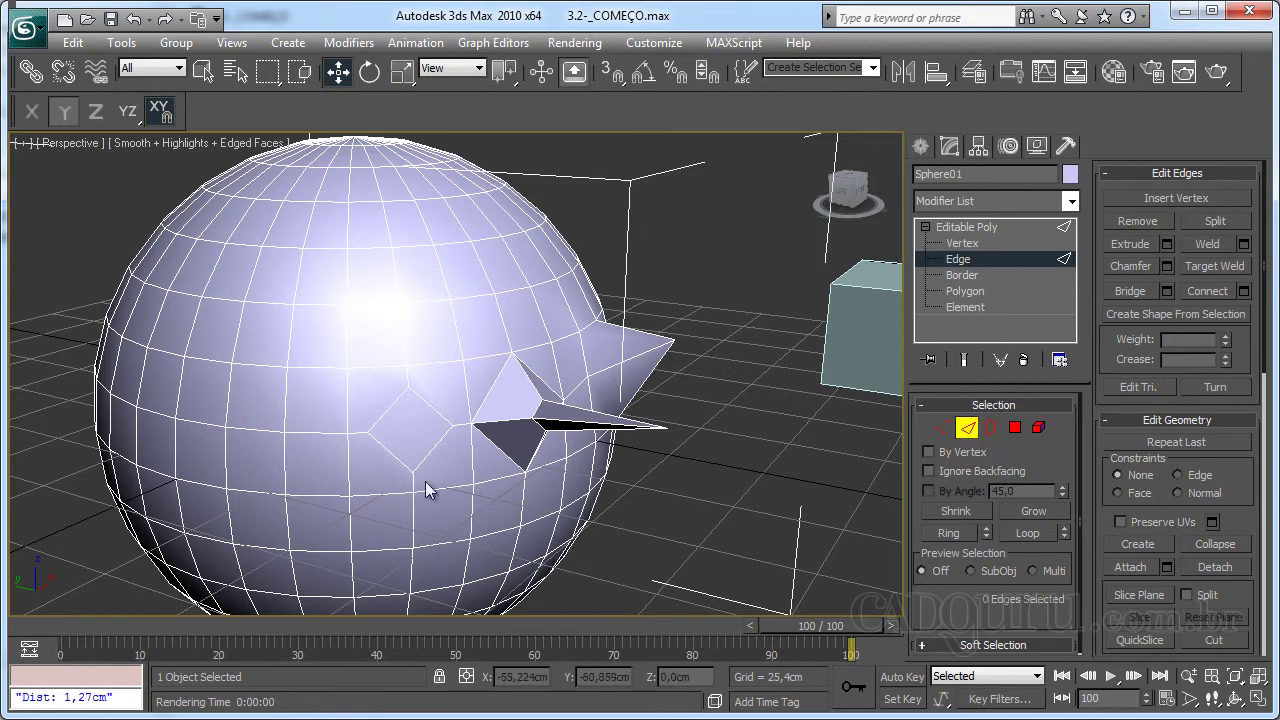
- Select various single edges one after another on the side of the sphere opposite the spikes
middle_click_drag(428, 491, 519, 458, "alt")
left_click(496, 411)
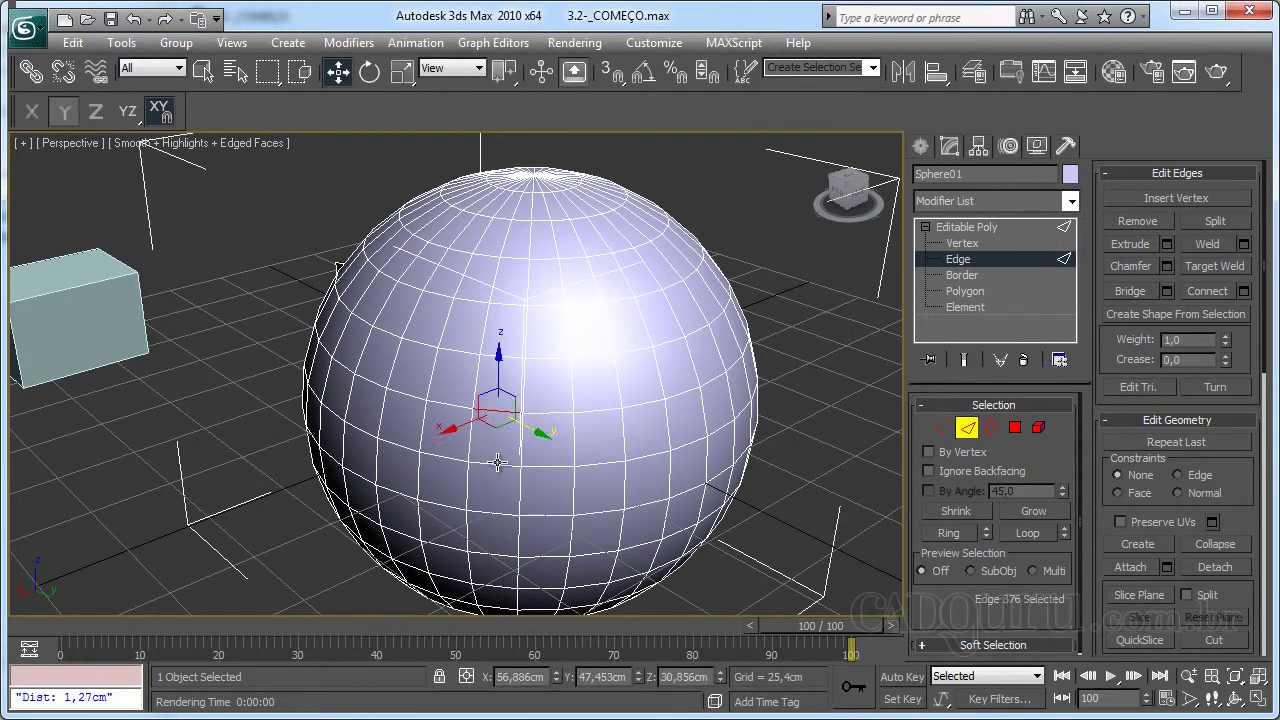
left_click(439, 460)
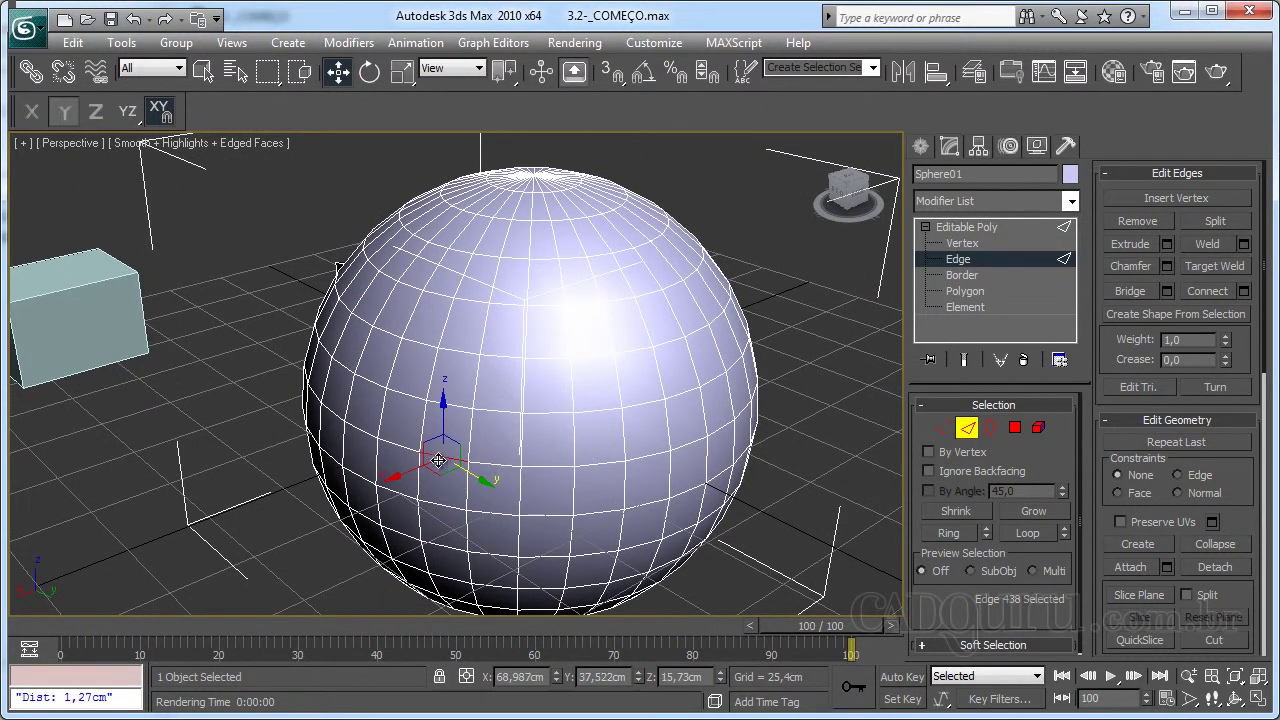
left_click(500, 467)
left_click(500, 467)
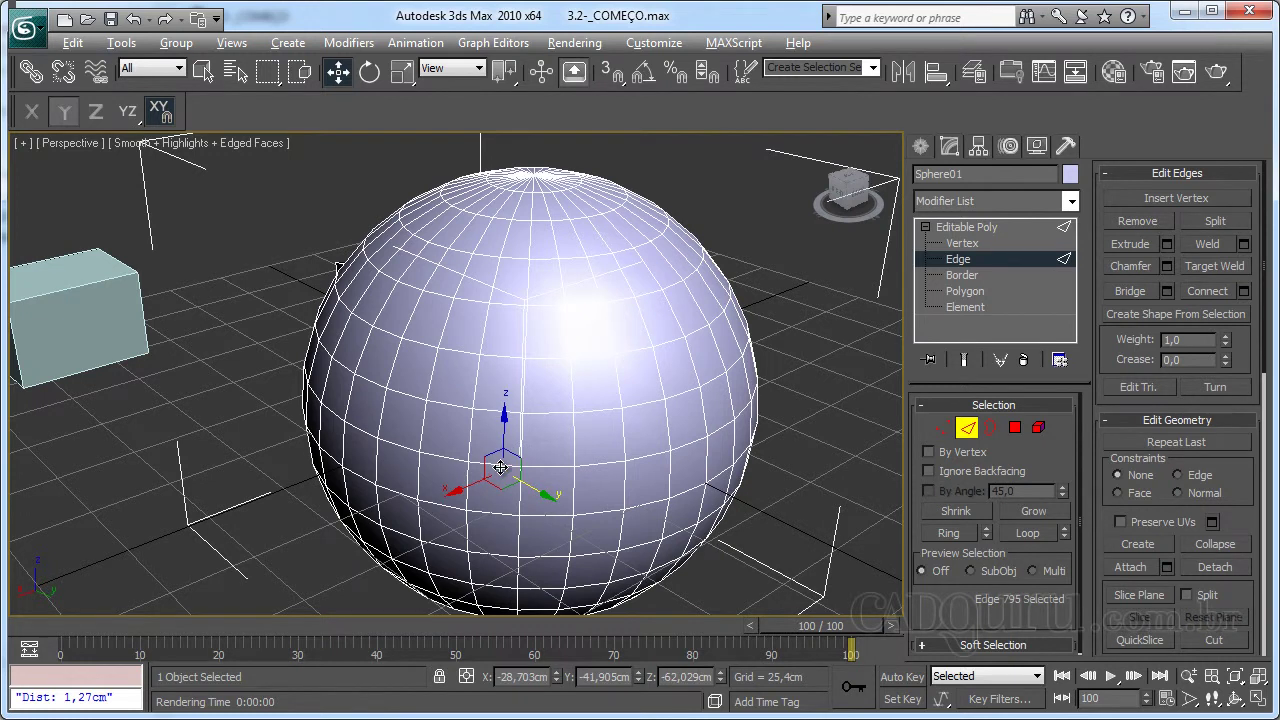
middle_click_drag(500, 467, 477, 445, "alt")
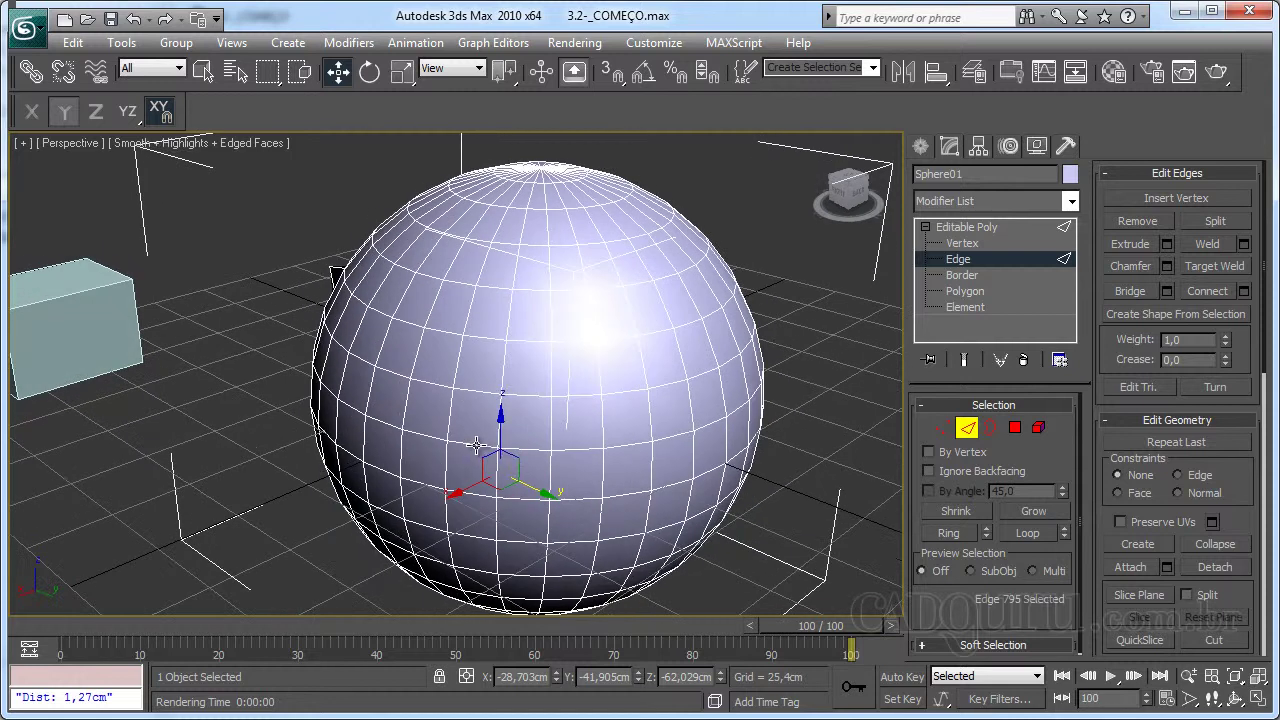
left_click(477, 445)
left_click(500, 426)
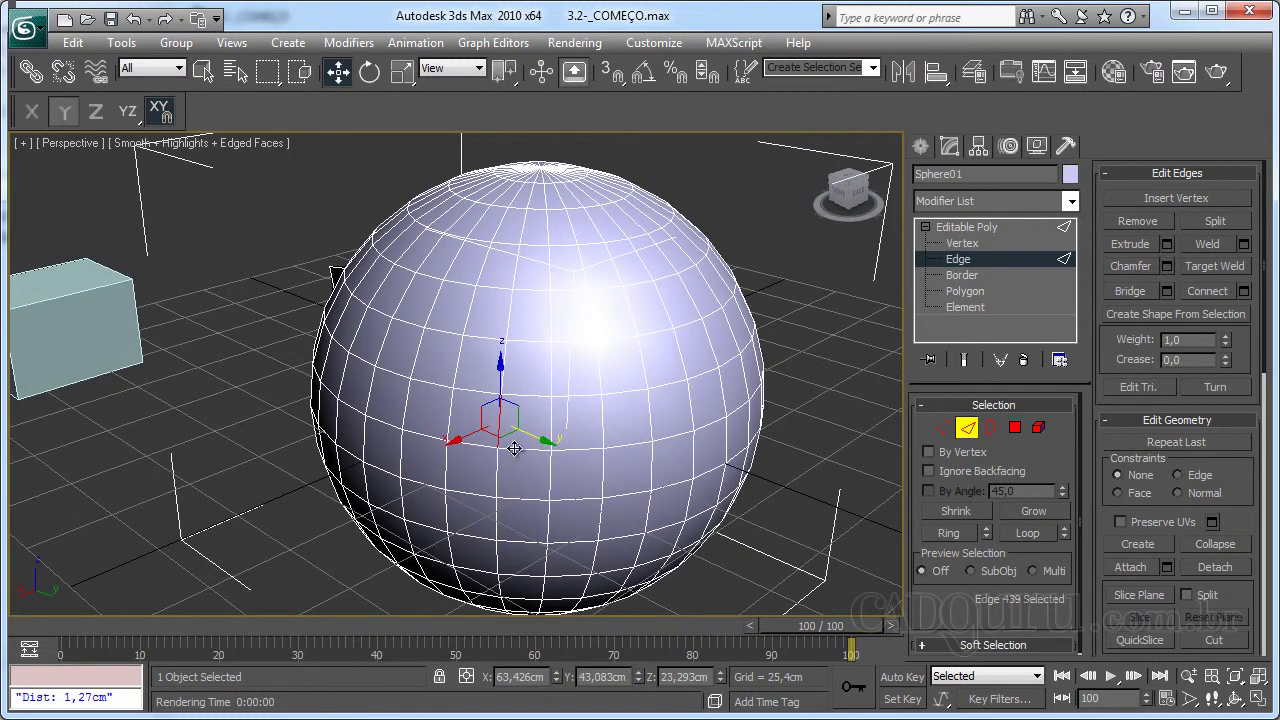
left_click(514, 449)
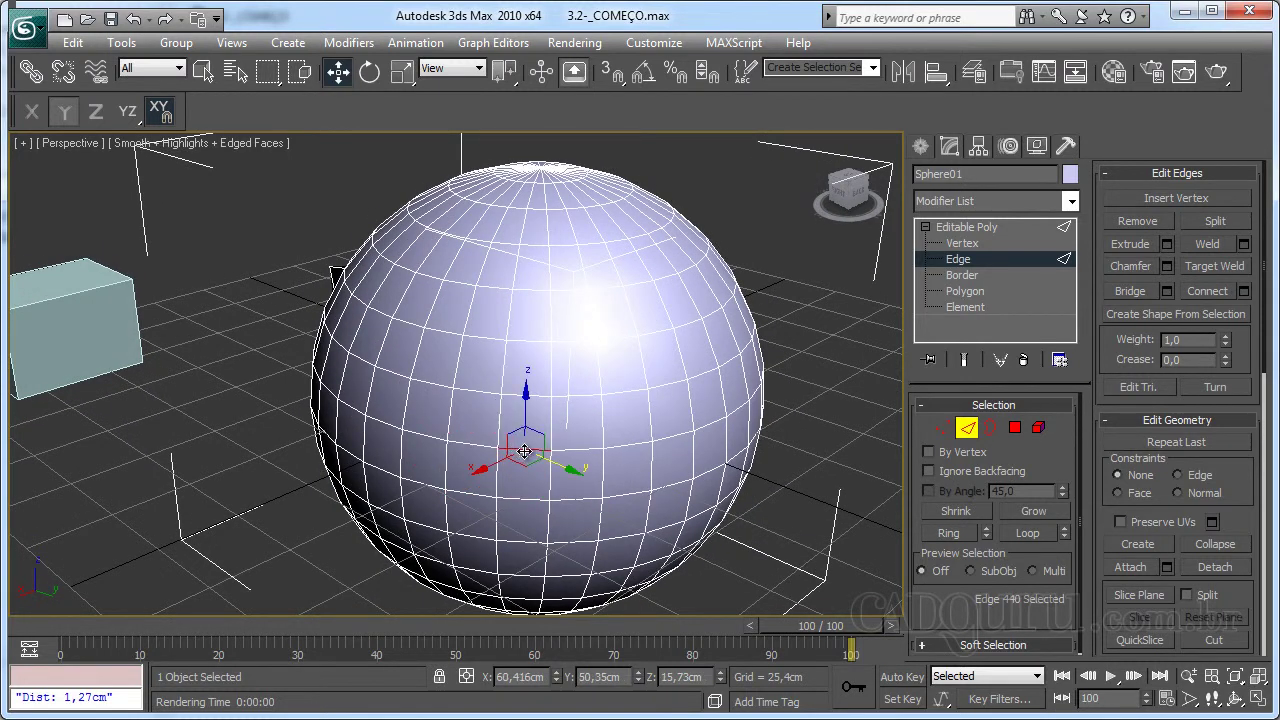
left_click(532, 452)
mouse_move(587, 481)
middle_mouse_down("alt")
mouse_move(420, 432)
mouse_move(363, 386)
mouse_move(617, 508)
mouse_move(602, 493)
middle_mouse_up("alt")
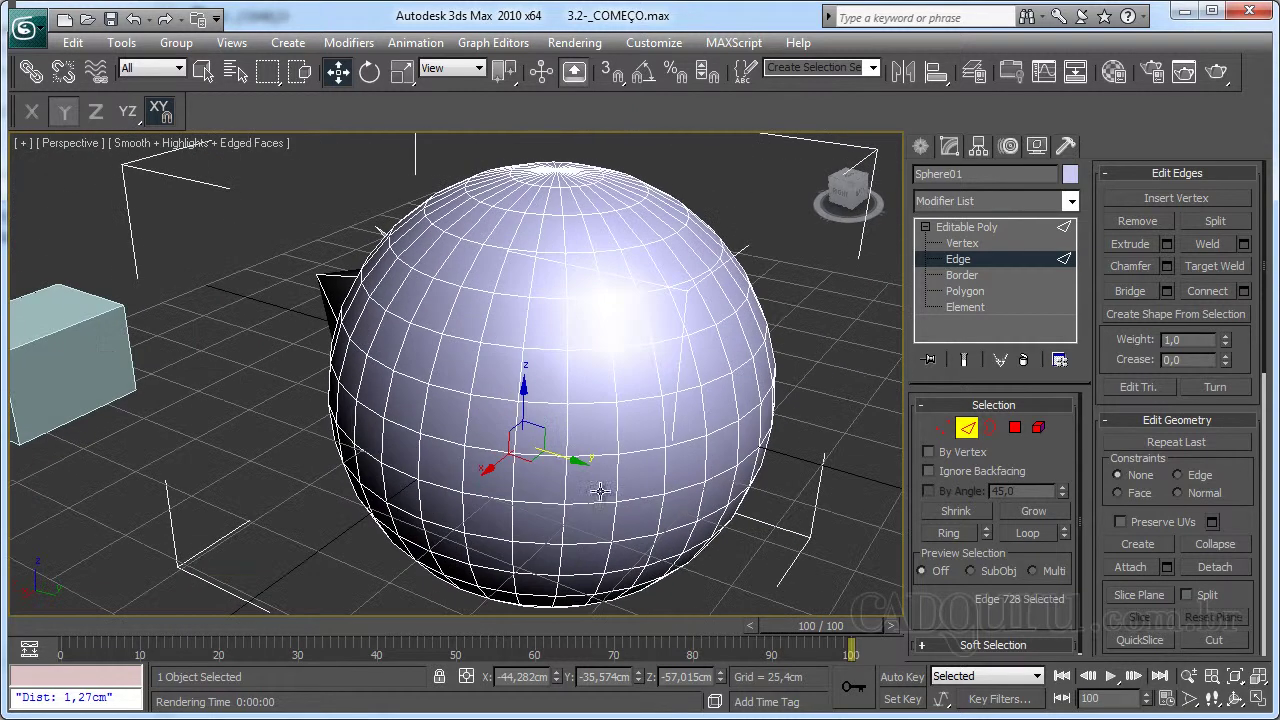
left_click(522, 457)
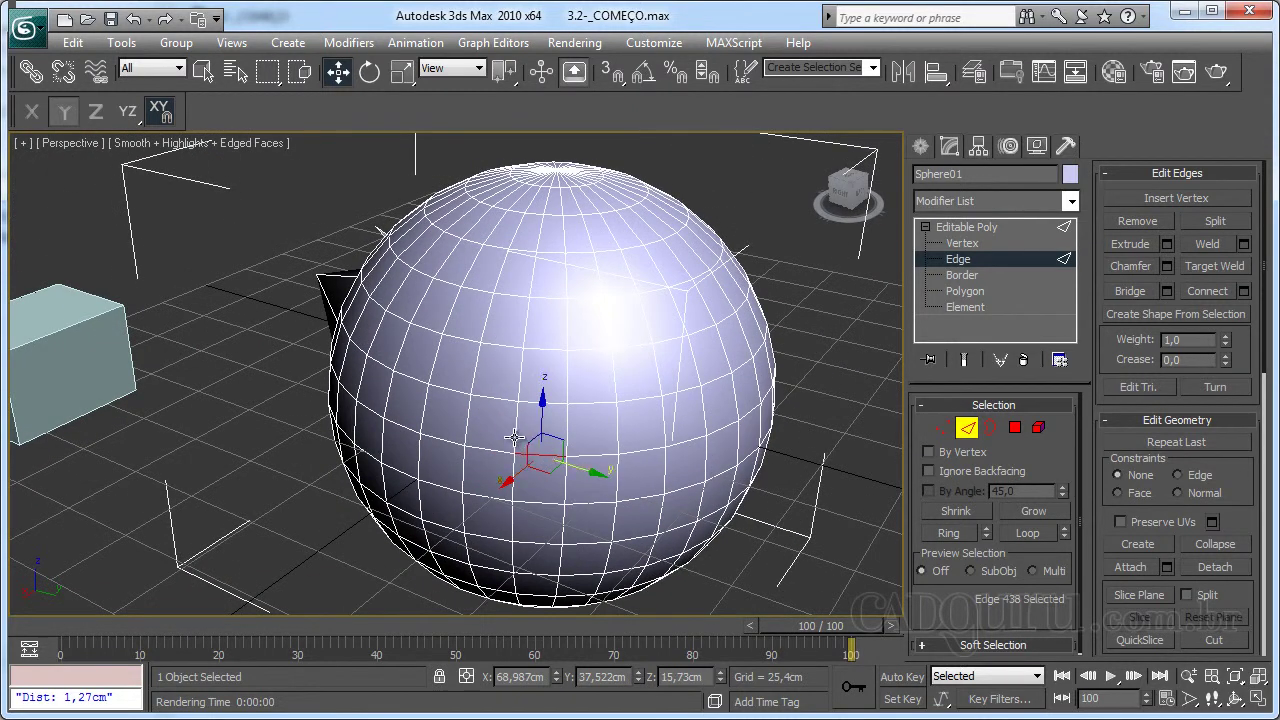
left_click(545, 432)
left_click(565, 424)
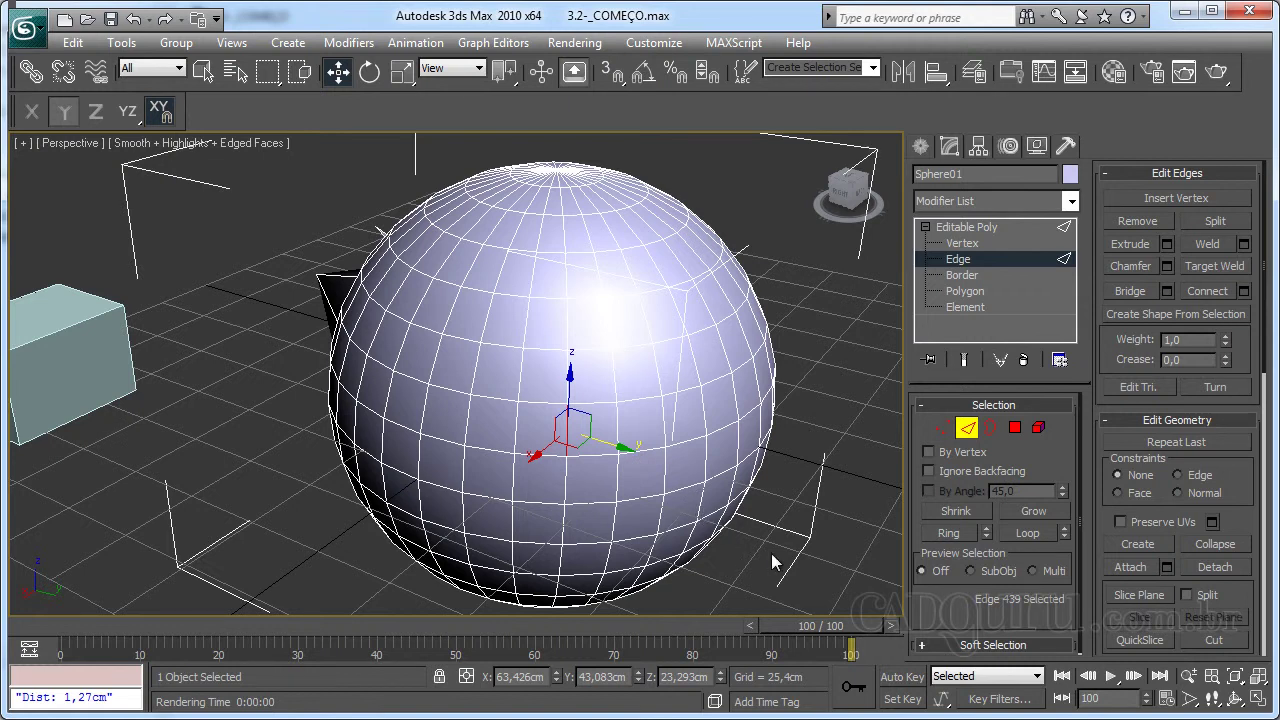
- Select one vertical edge just below the sphere's equator and expand the selection with Ring
left_click(562, 565)
middle_click_drag(562, 565, 600, 526, "alt")
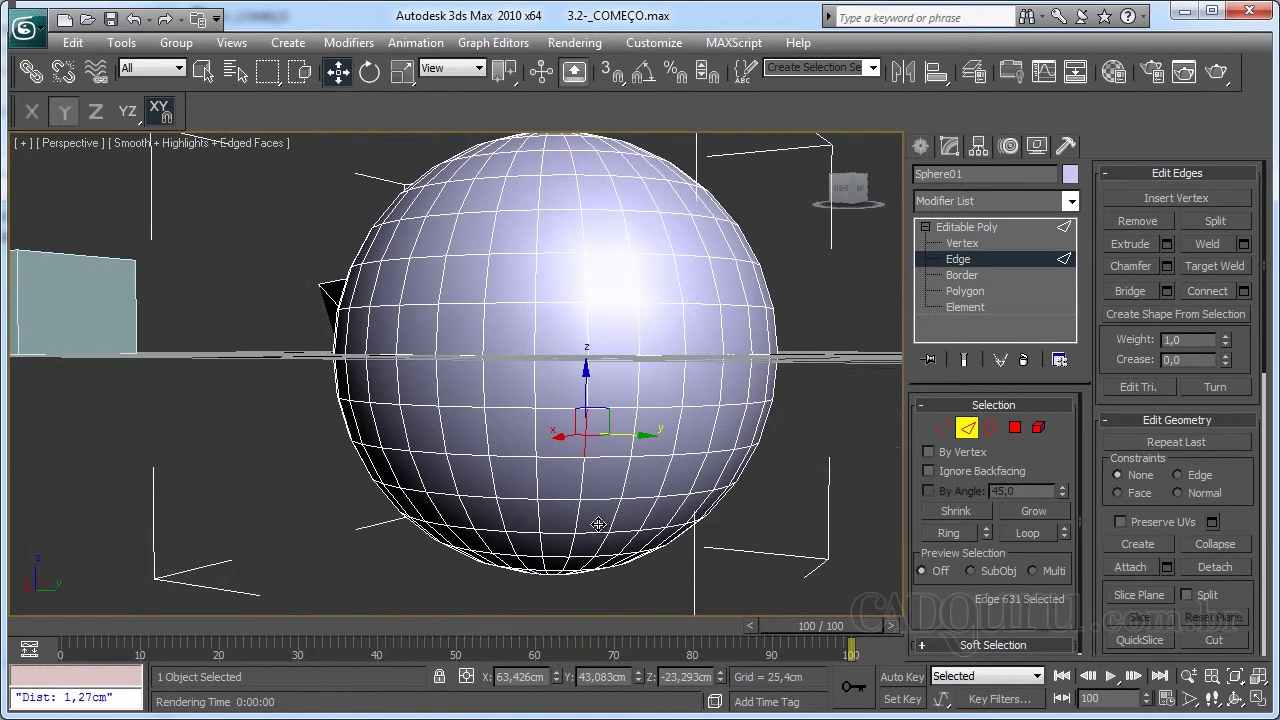
left_click(945, 533)
middle_click_drag(443, 510, 988, 512, "alt")
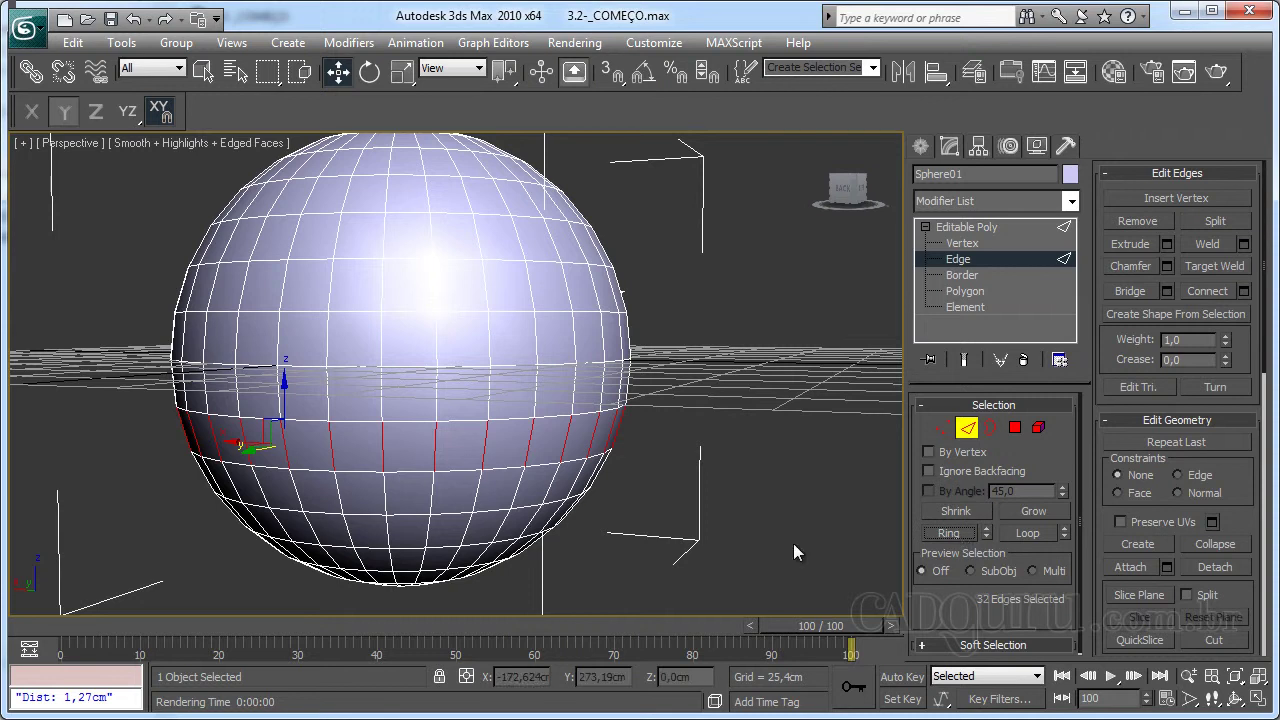
- Undo the ring selection and expand the single vertical edge with Loop, from pole to pole
key("ctrl+z")
key("shift+z")
key("shift+z")
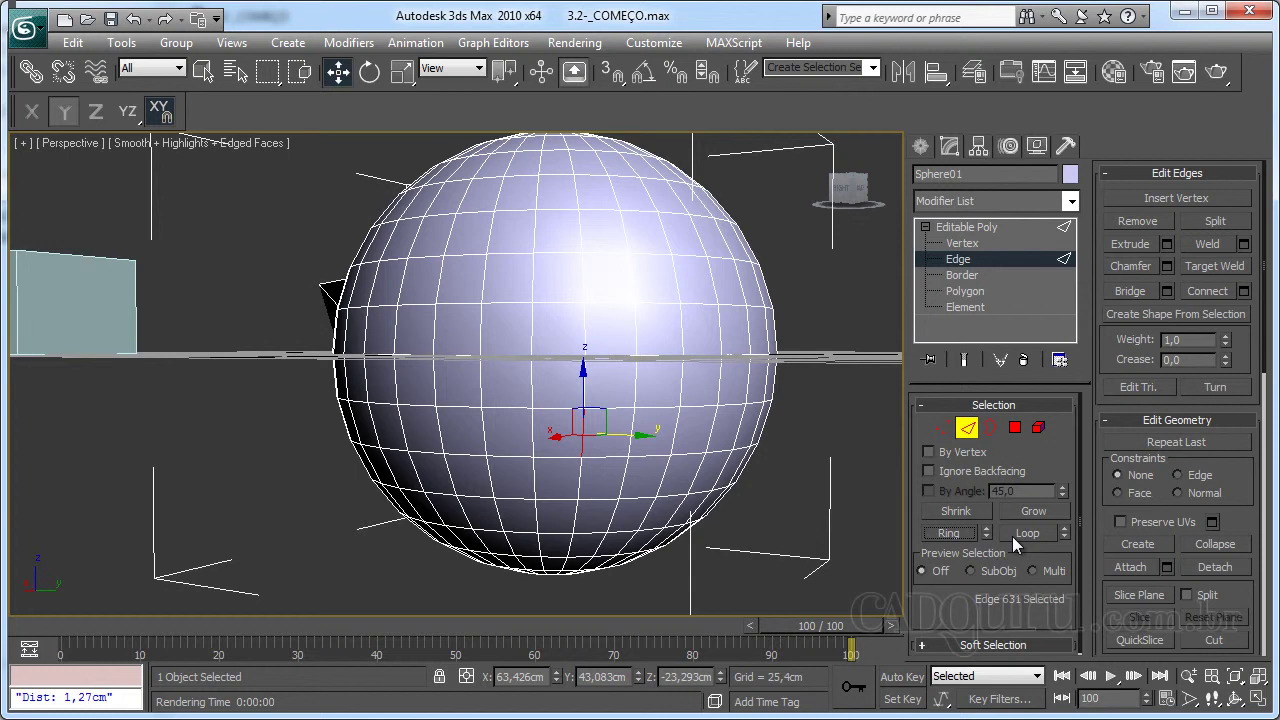
left_click(1012, 536)
middle_click_drag(624, 583, 597, 507, "alt")
middle_click_drag(332, 392, 366, 459, "alt")
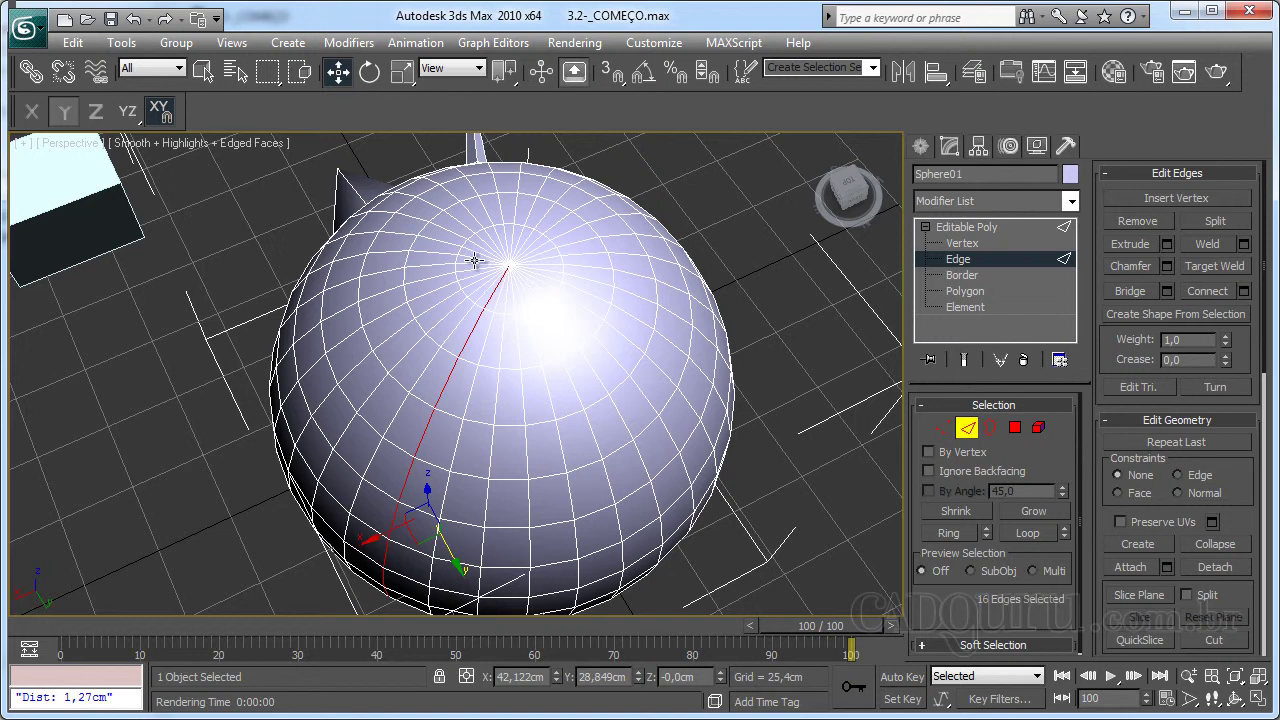
middle_click_drag(458, 443, 520, 378, "alt")
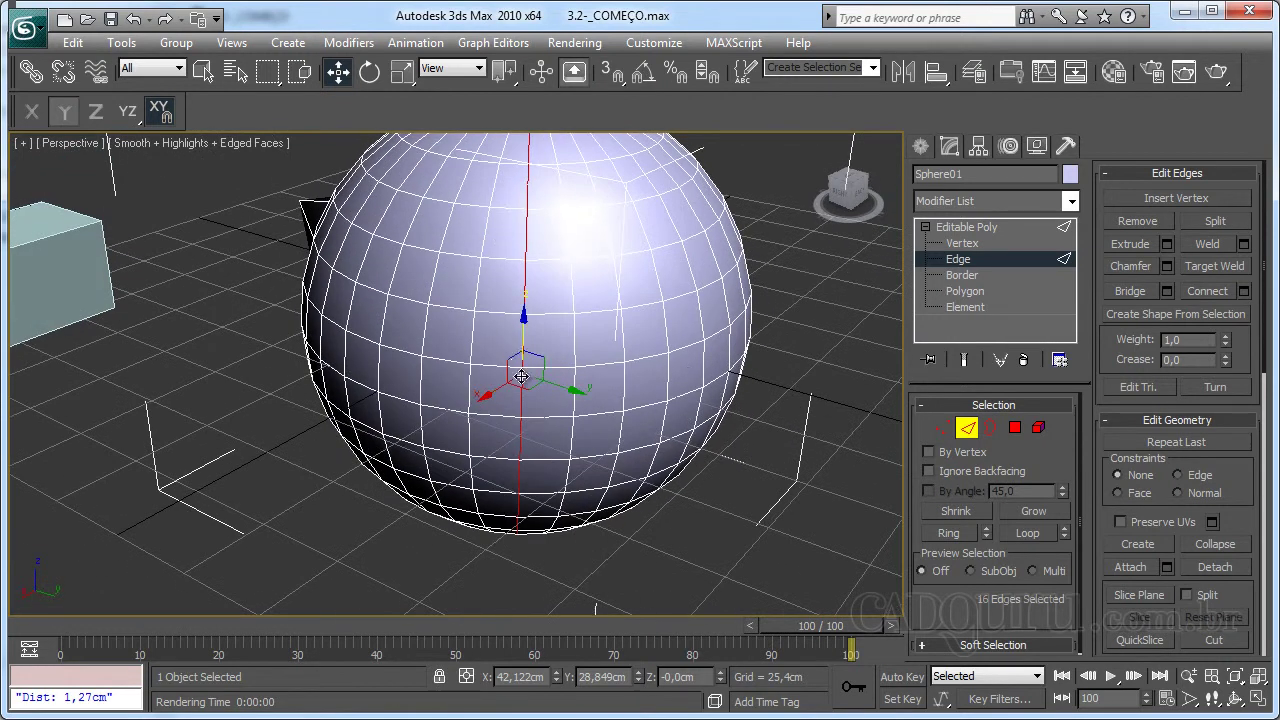
- Try expanding the vertical loop selection with Ring, and undo that expansion
left_click(948, 533)
middle_click_drag(700, 520, 660, 505, "alt")
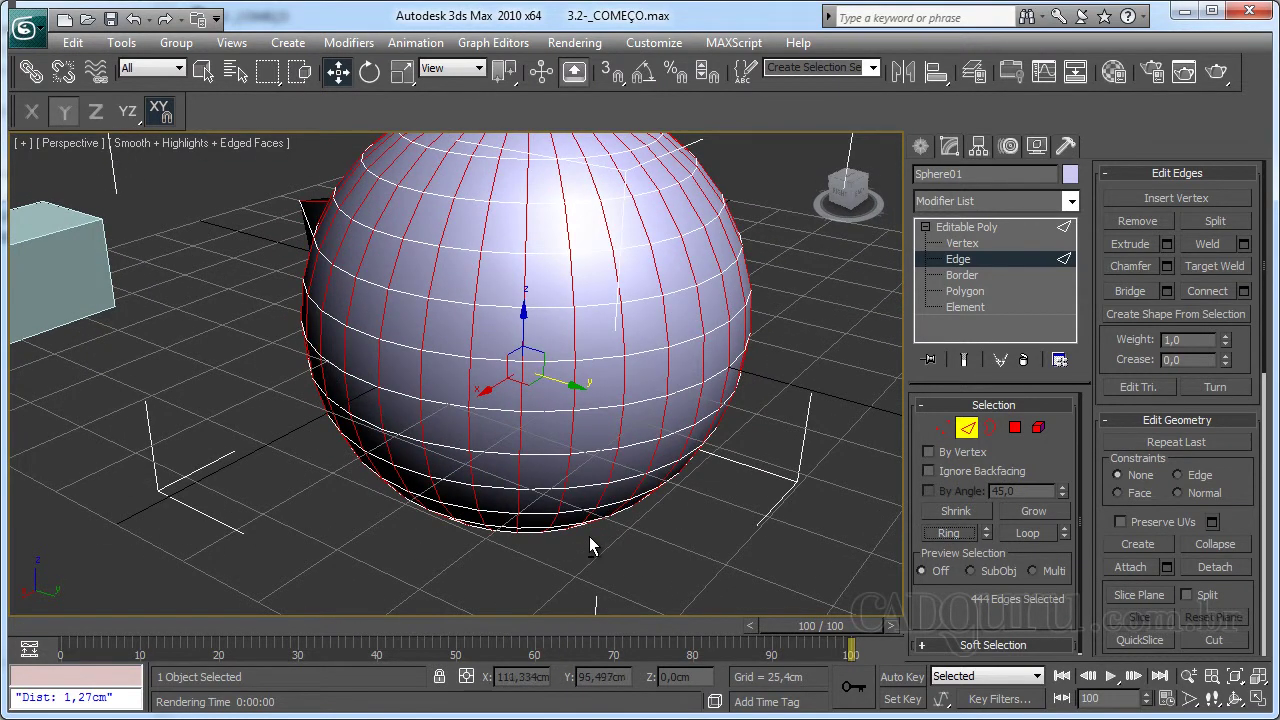
key("ctrl+z")
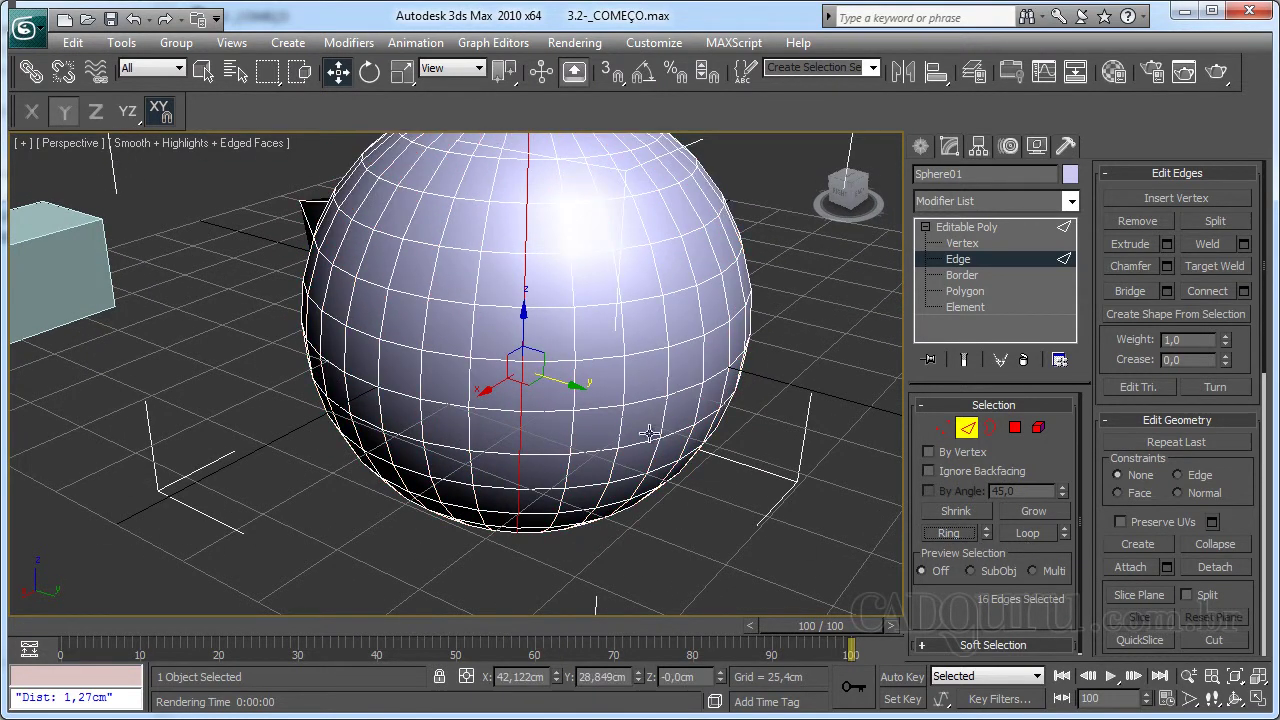
- Select a horizontal edge below the sphere's equator and expand it with Loop around the sphere, repeating from another edge of that loop
left_click(596, 431)
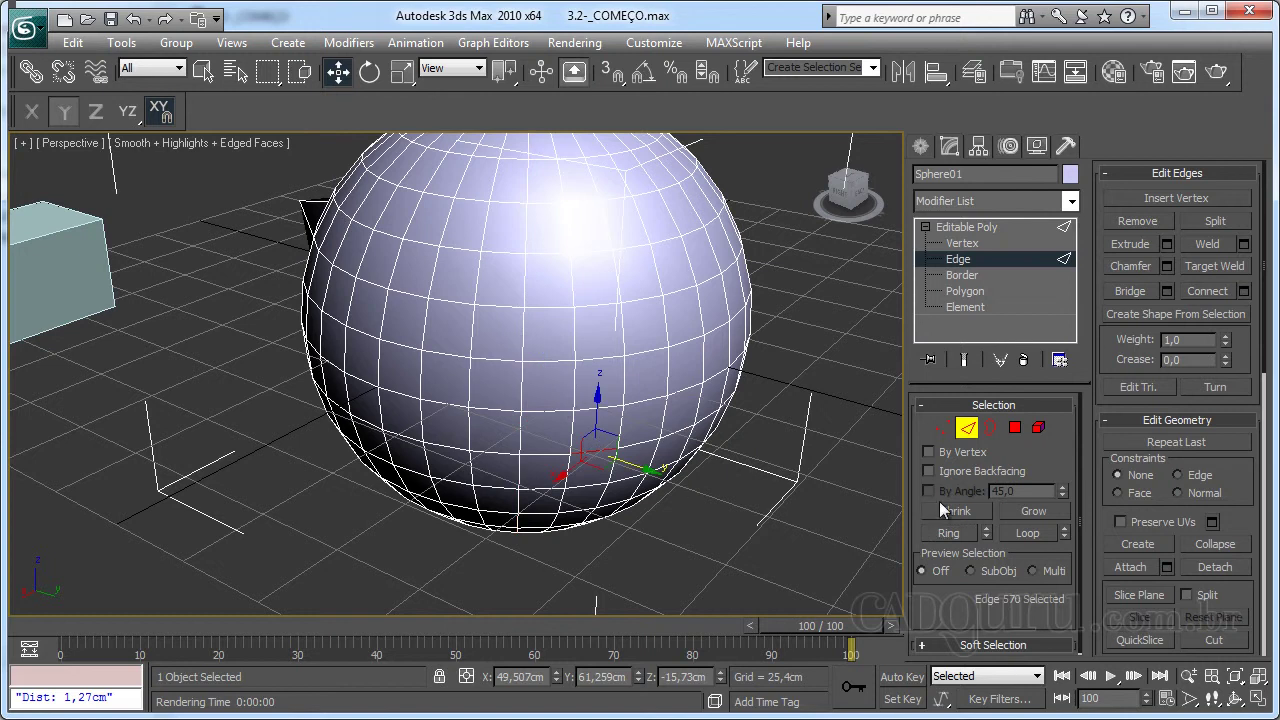
left_click(1028, 533)
middle_click_drag(649, 517, 1268, 520, "alt")
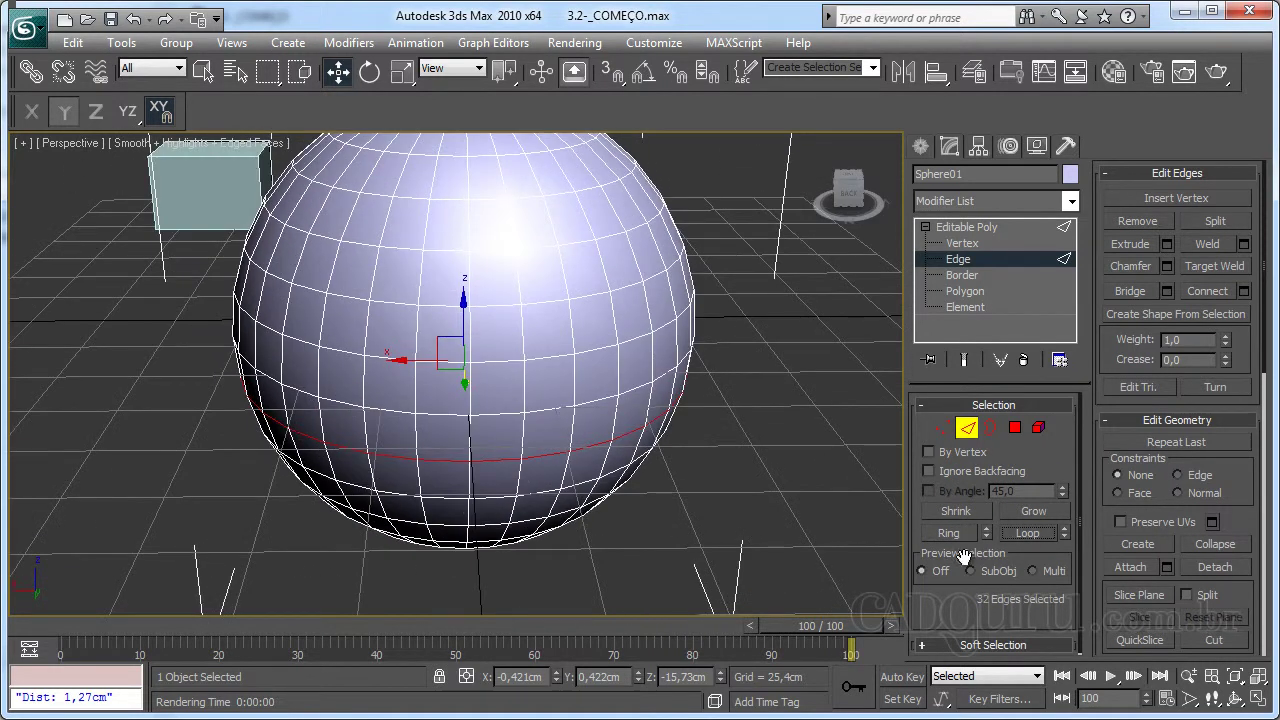
left_click(490, 456)
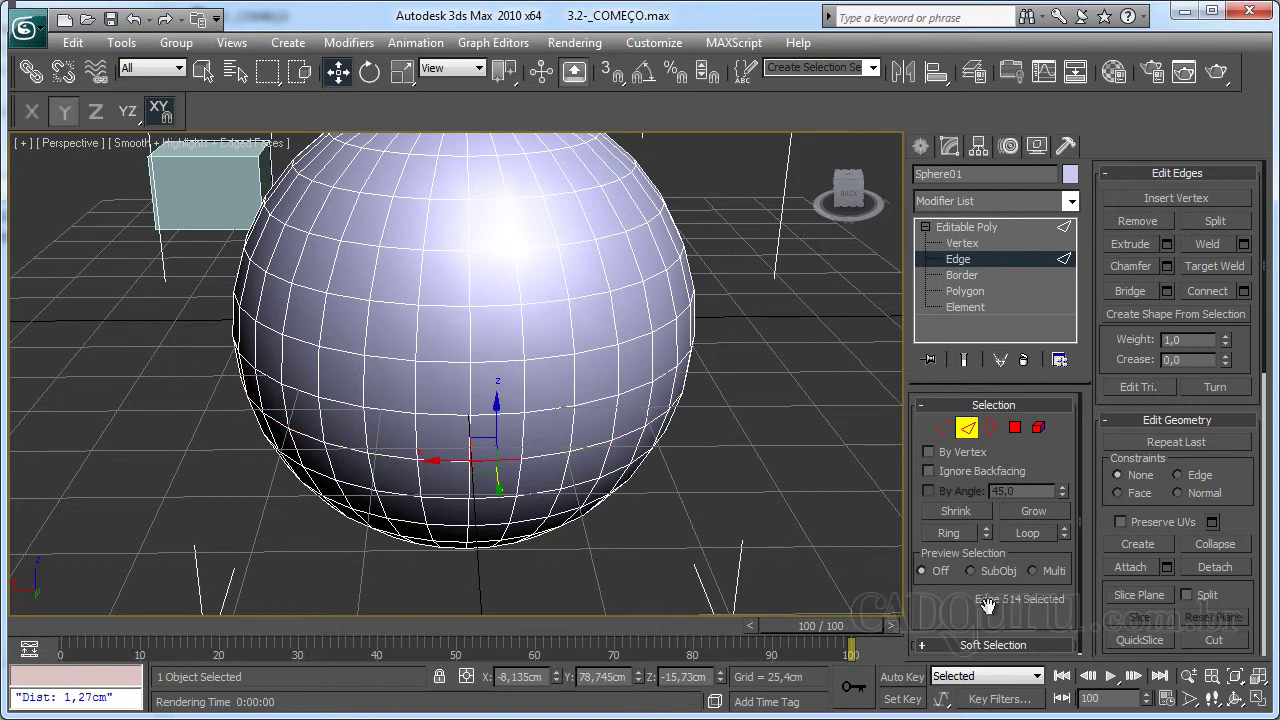
left_click(1028, 533)
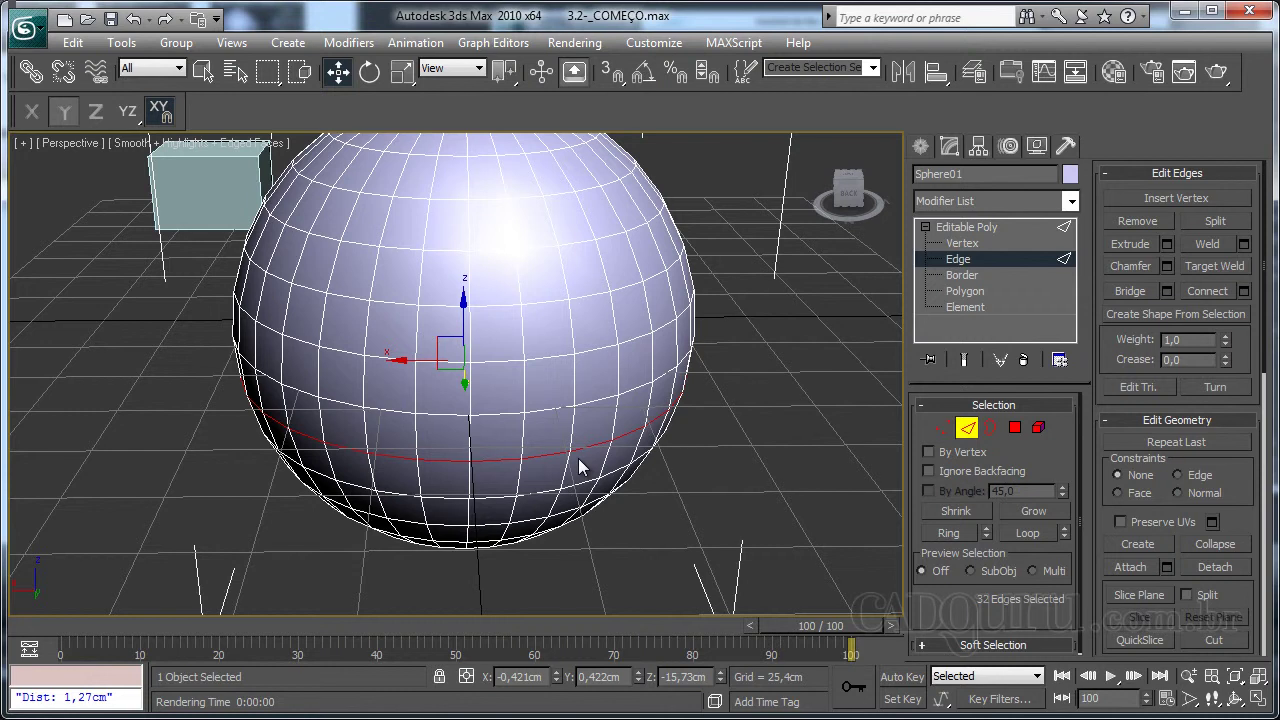
- Select a single horizontal edge on the sphere's equator and take it out with Remove
left_click(540, 414)
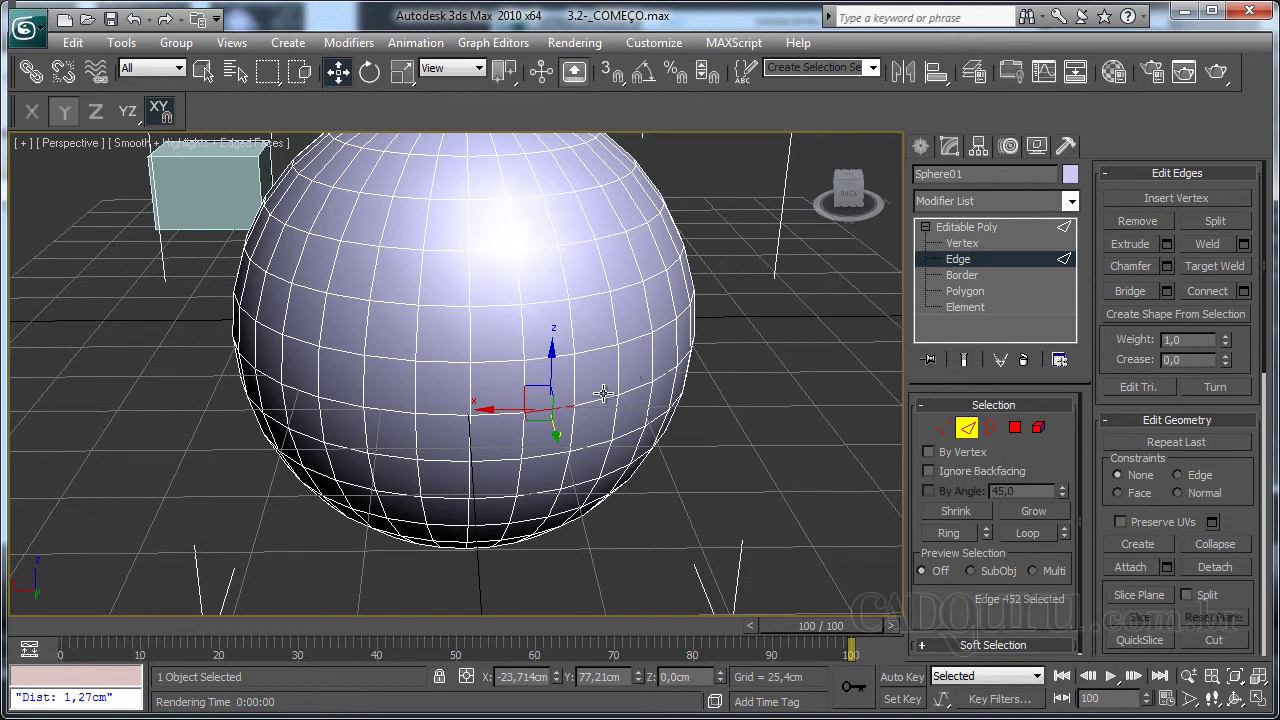
scroll(548, 400, "up", 6)
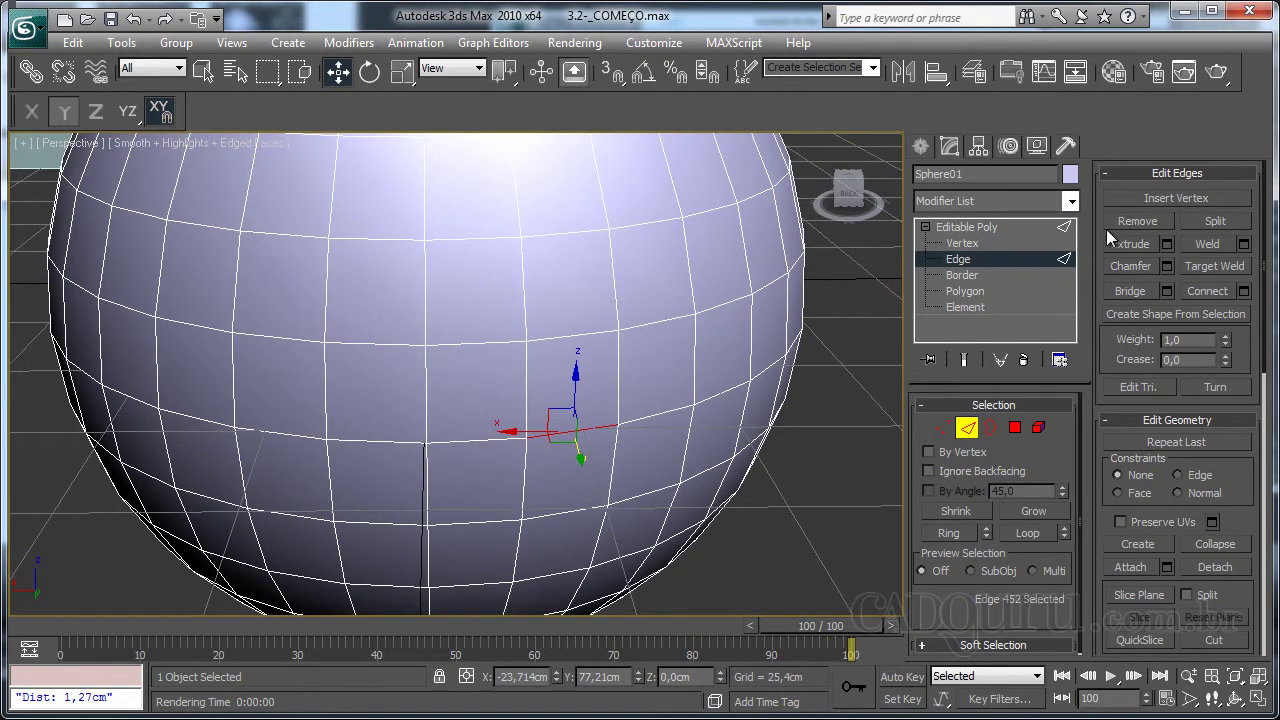
left_click(1129, 224)
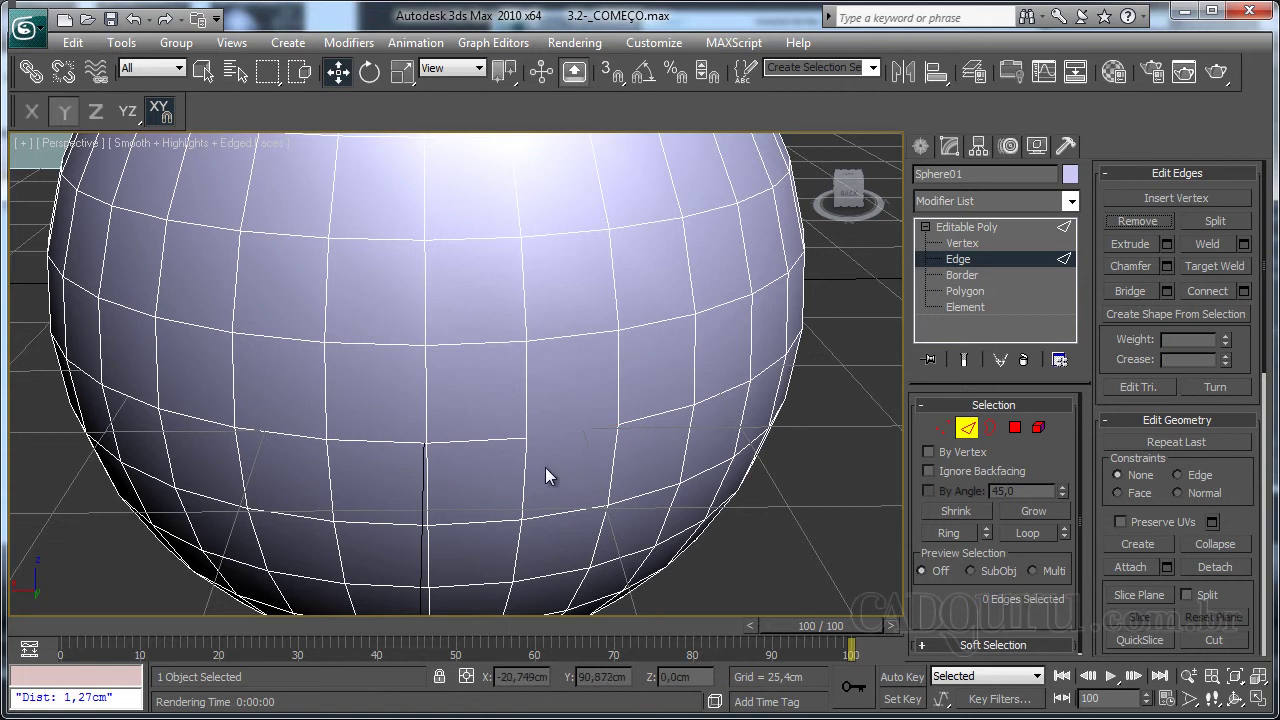
mouse_move(545, 467)
middle_mouse_down("alt")
mouse_move(606, 455)
mouse_move(513, 455)
mouse_move(549, 466)
middle_mouse_up("alt")
- Select the same equator edge, delete it instead of using Remove, and undo the deletion
left_click(568, 373)
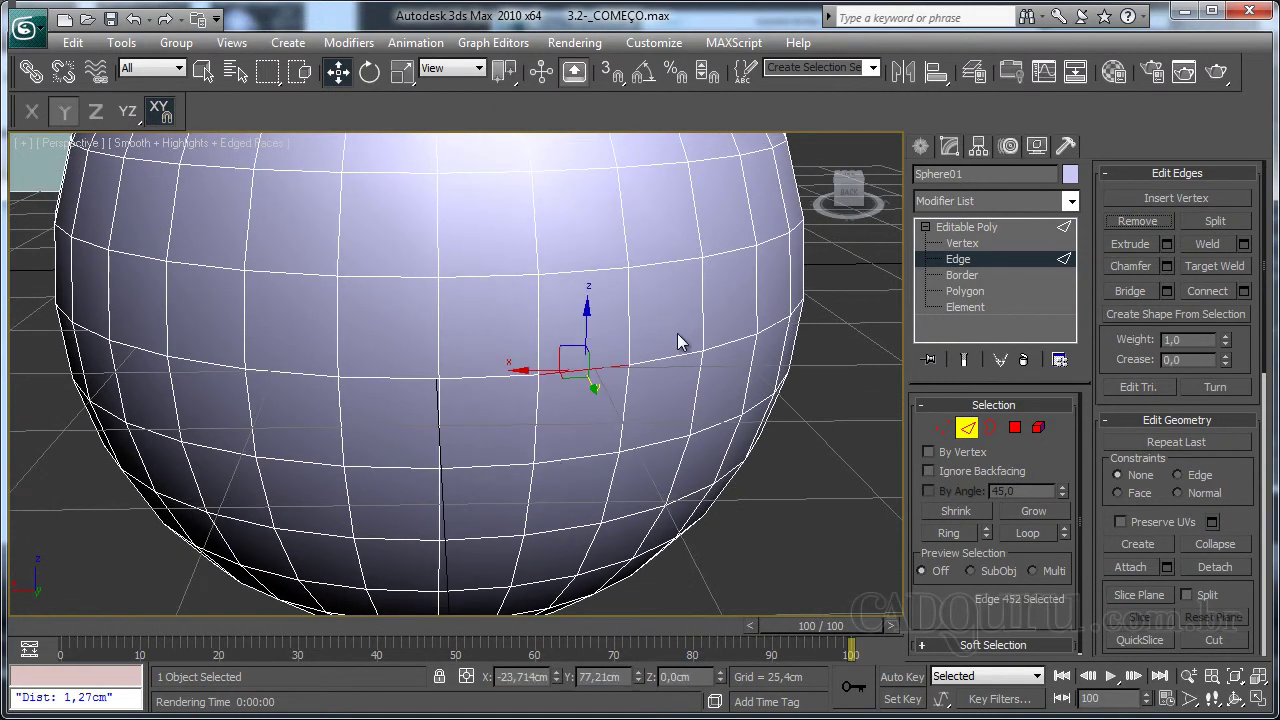
key("Delete")
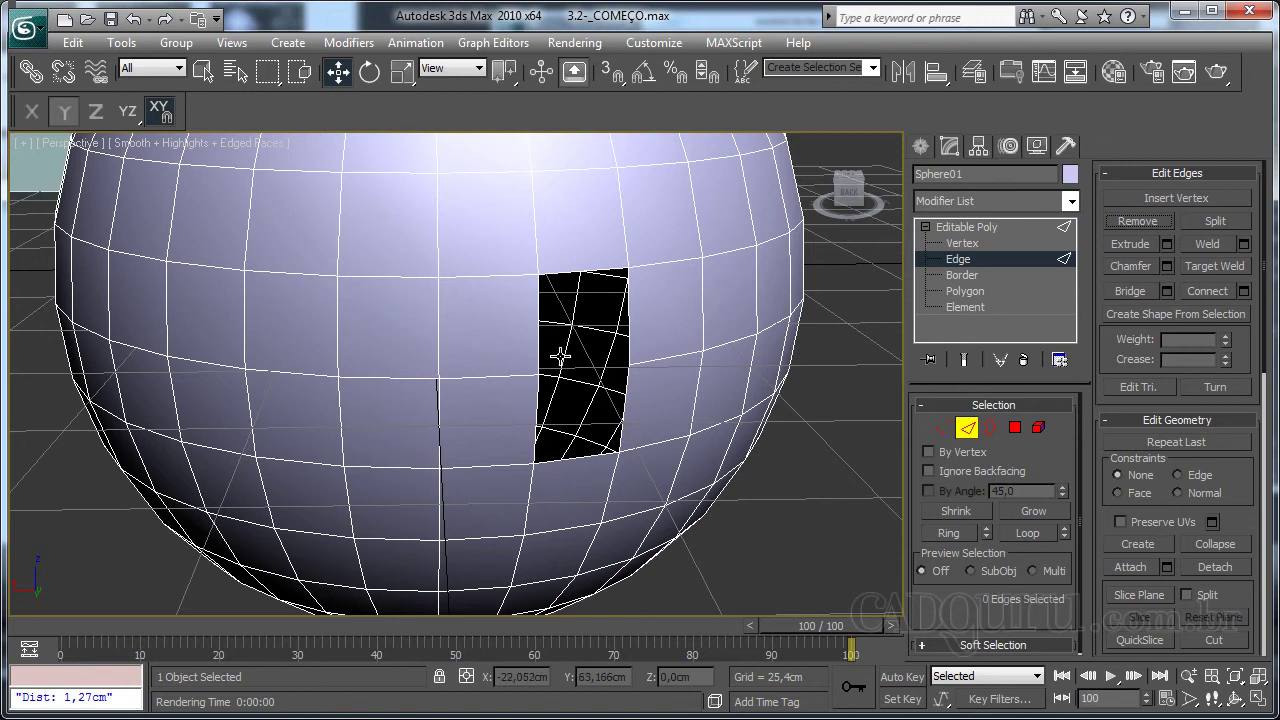
mouse_move(560, 356)
middle_mouse_down("alt")
mouse_move(614, 351)
mouse_move(546, 366)
middle_mouse_up("alt")
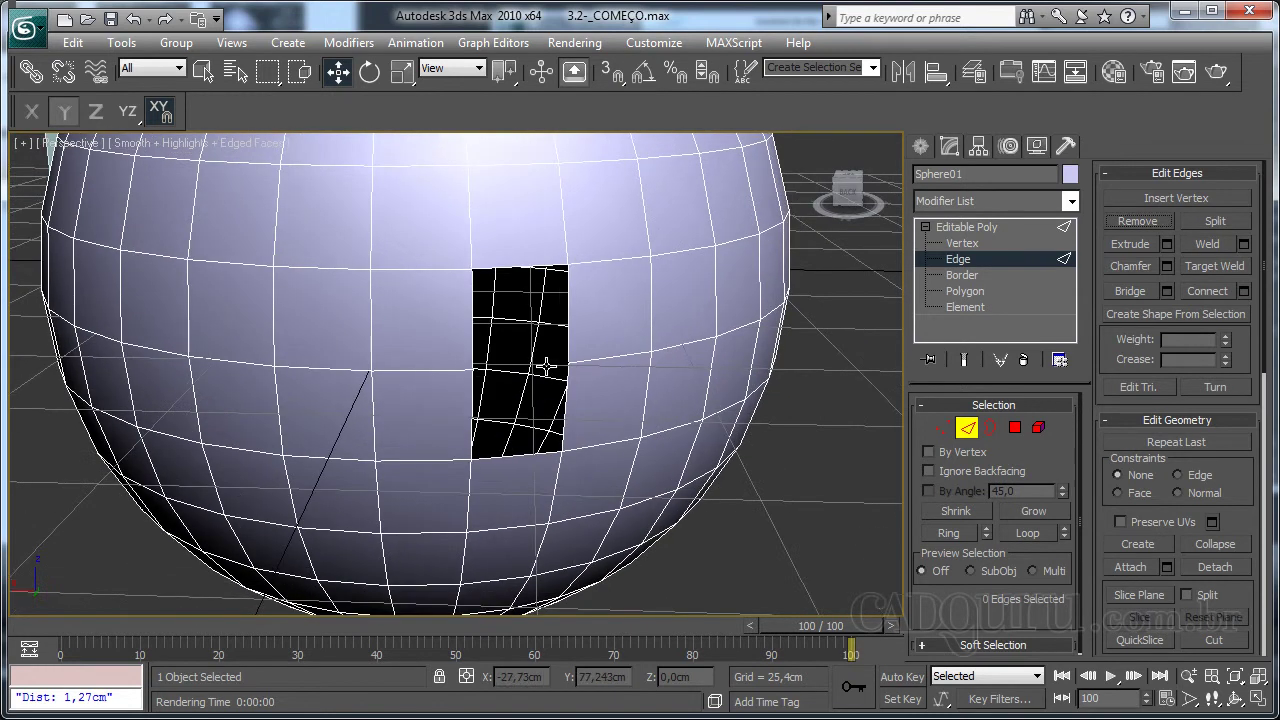
key("ctrl+z")
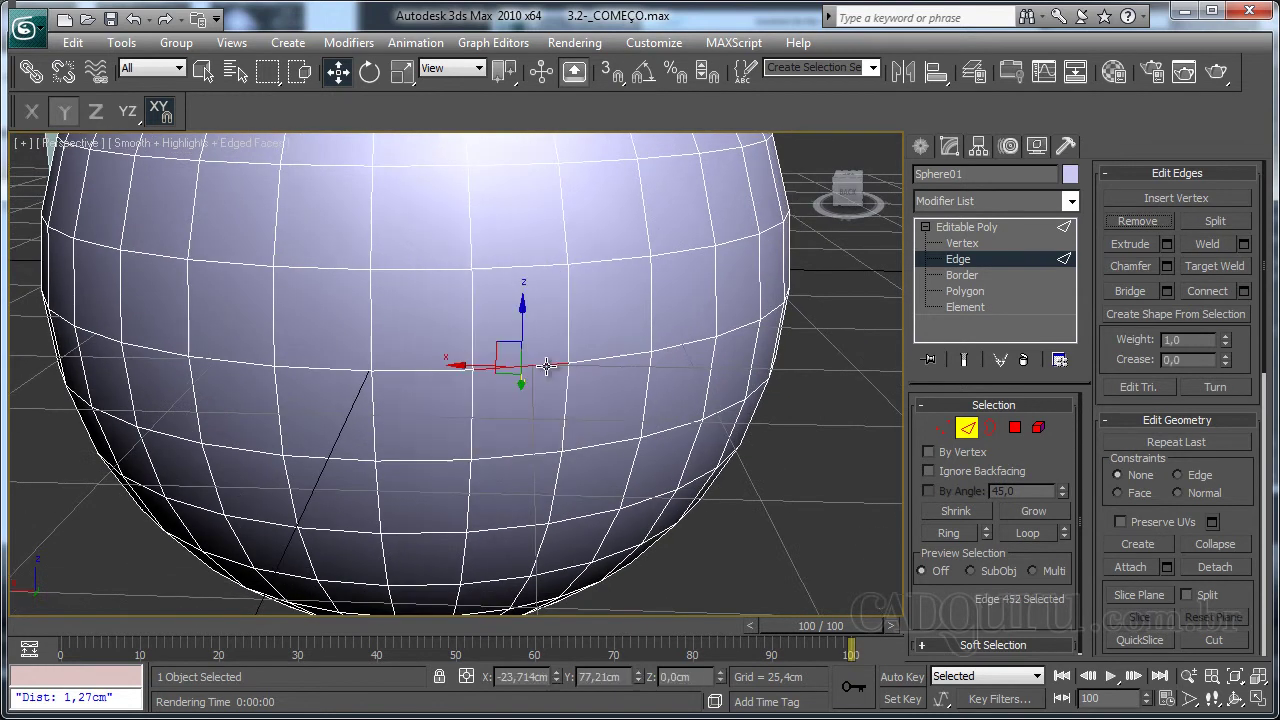
- Move the selected equator edge outward from the sphere along the Y axis to about Y 112 cm
left_click(1130, 244)
mouse_move(571, 386)
middle_mouse_down("alt")
mouse_move(629, 337)
mouse_move(549, 384)
middle_mouse_up("alt")
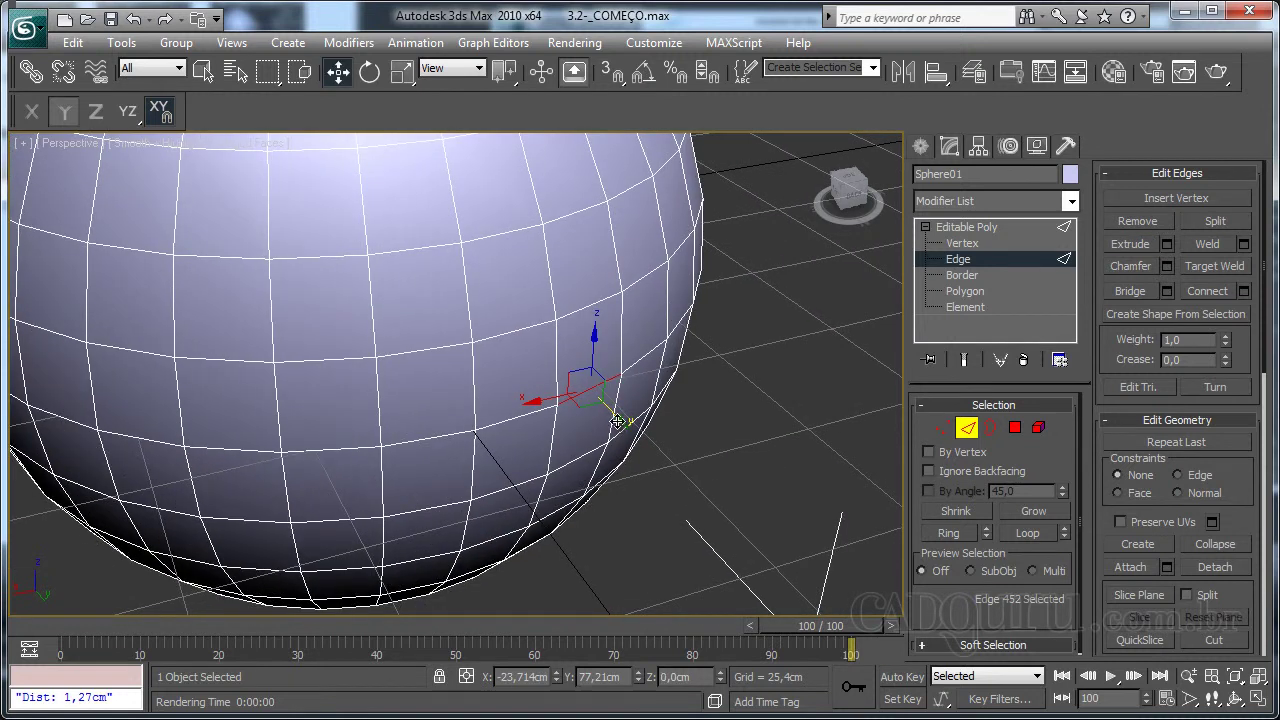
left_click_drag(618, 422, 742, 537)
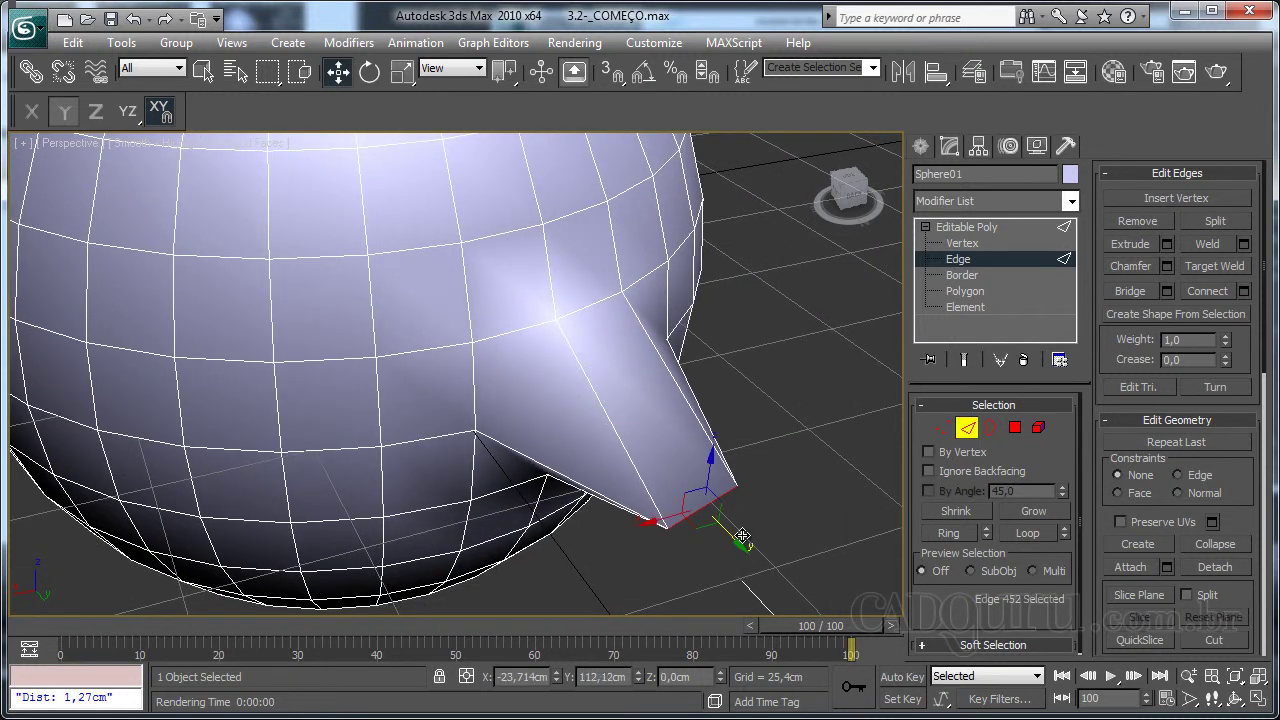
- Try an Extrude on the edge at the tip of the pulled-out spike, and undo the extrusion
middle_click_drag(742, 537, 622, 430, "alt")
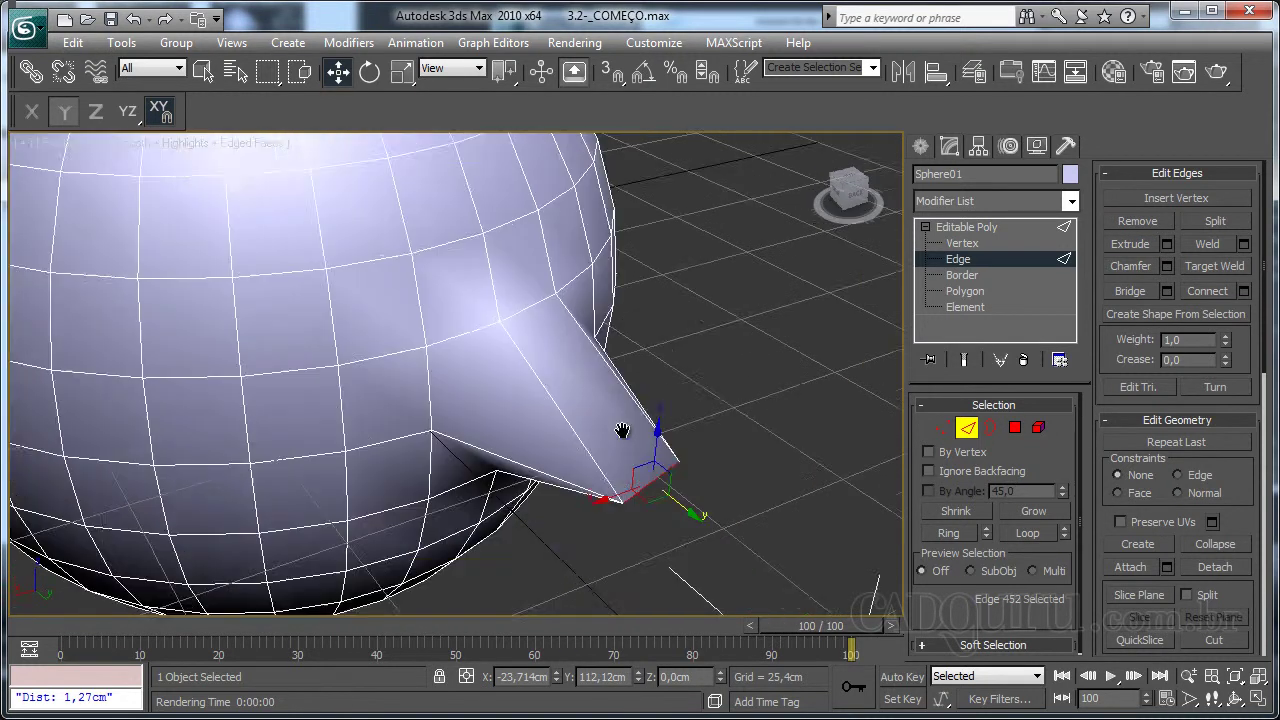
left_click(1131, 246)
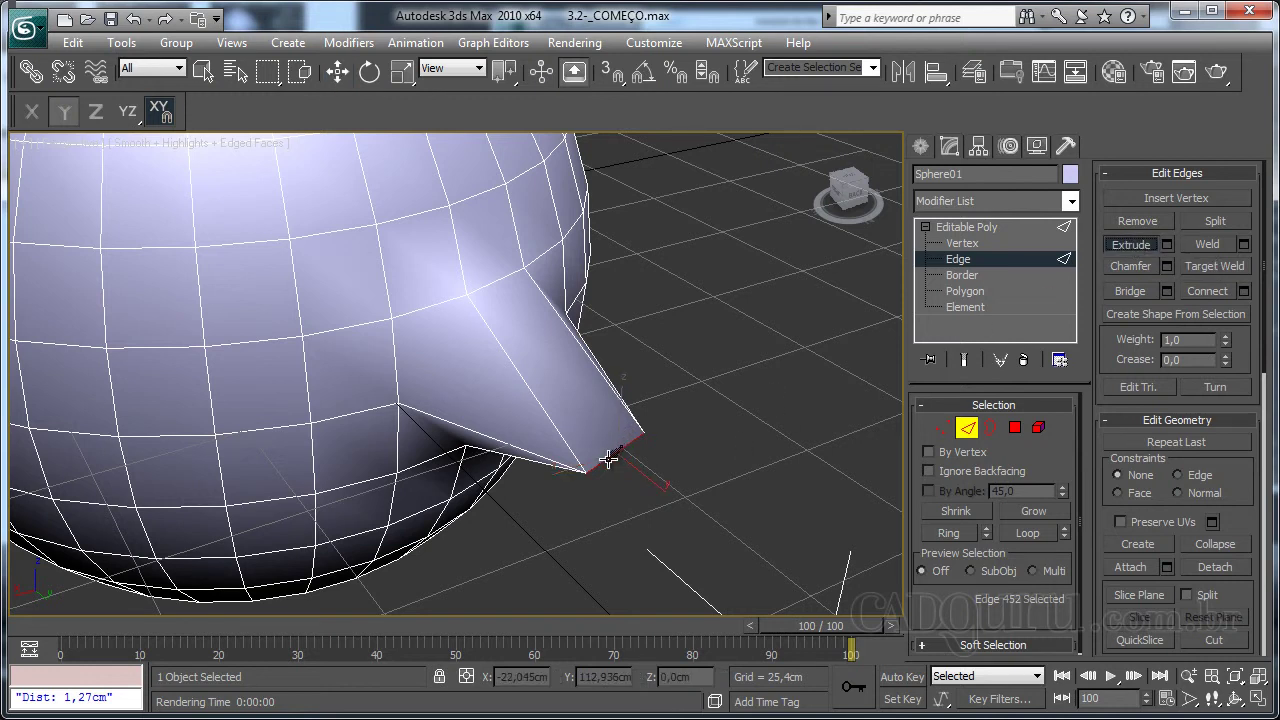
left_click_drag(607, 461, 651, 424)
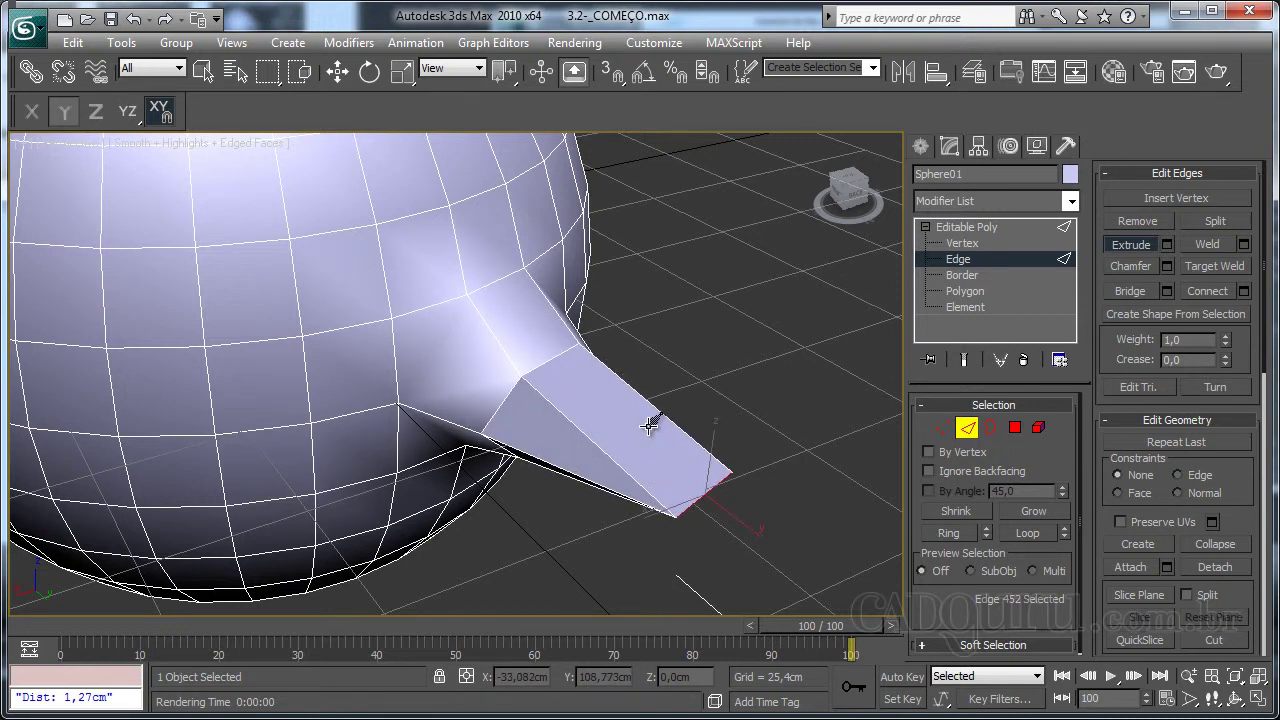
key("ctrl+z")
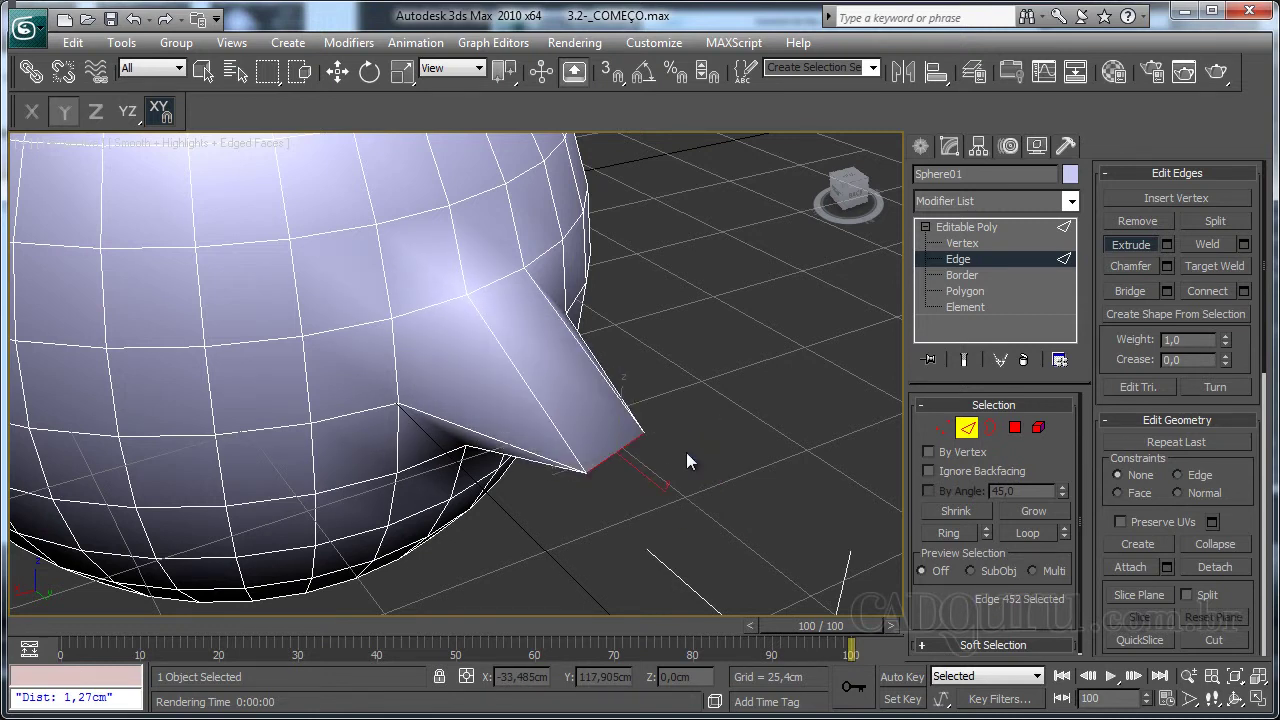
- Chamfer the edge at the tip of the spike to split it into two parallel edges with a flat face between
left_click(1121, 271)
left_click_drag(605, 457, 623, 437)
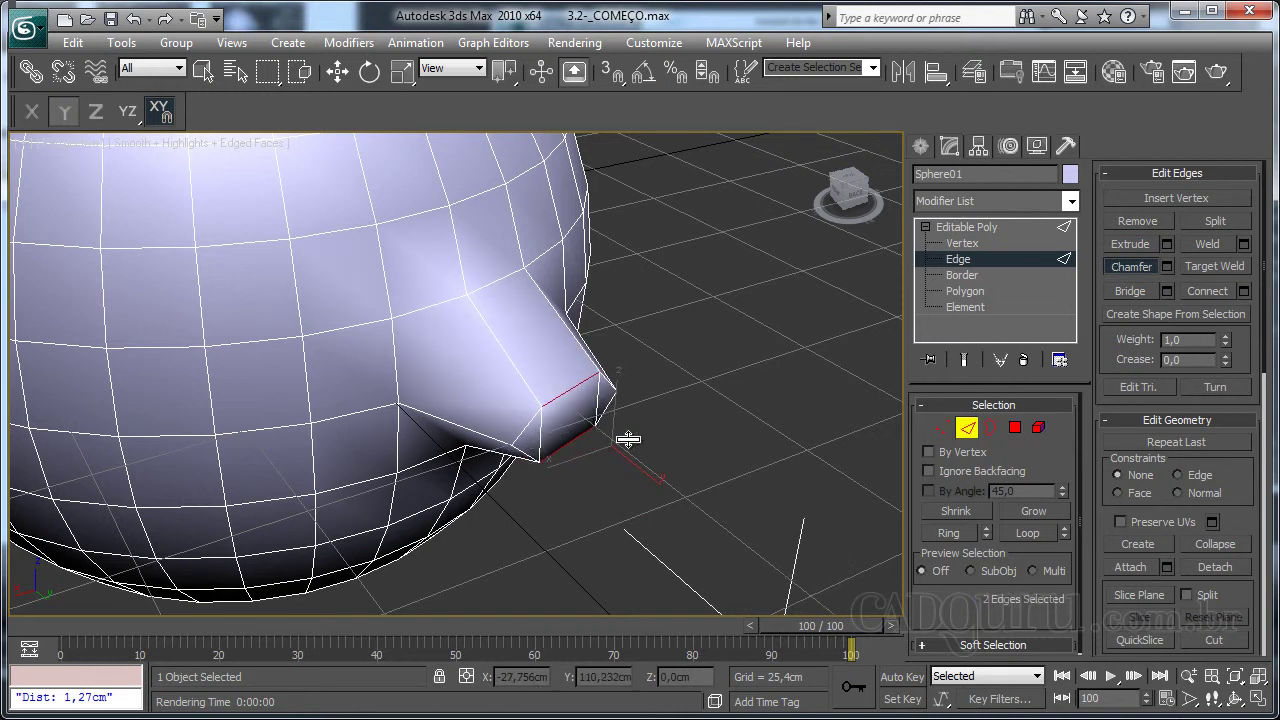
middle_click_drag(623, 437, 556, 483, "alt")
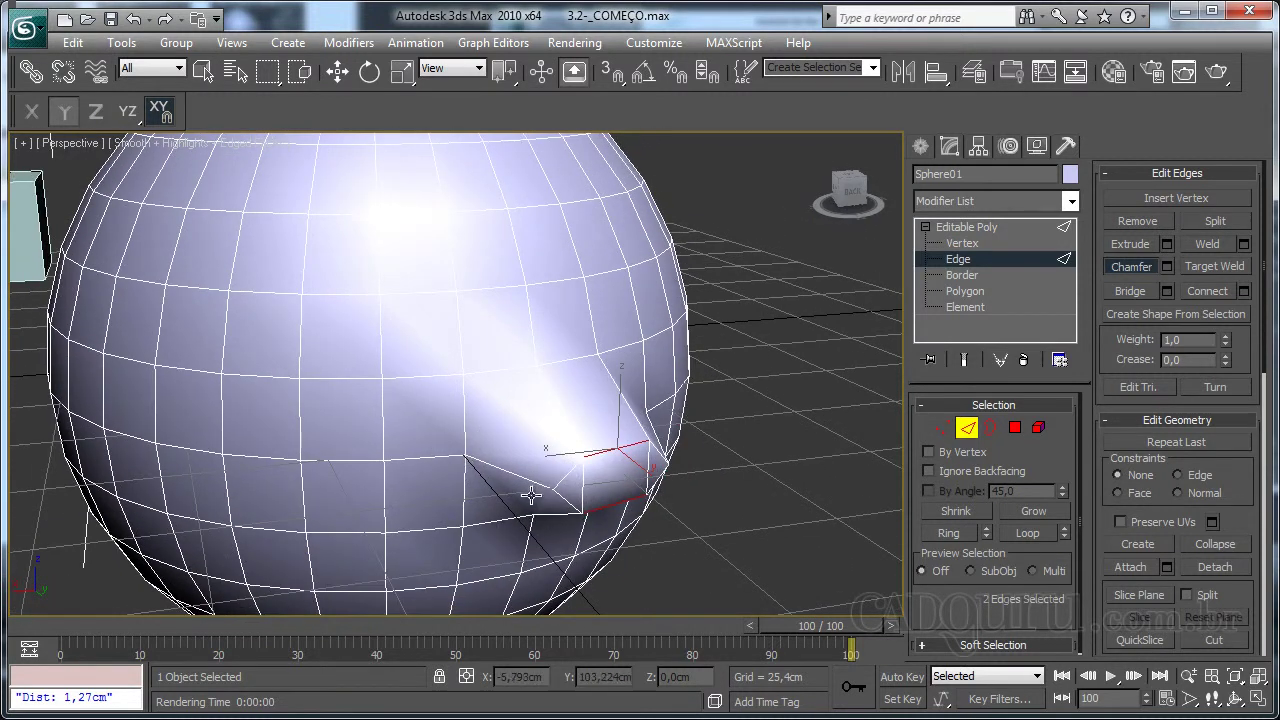
- Insert two vertices along a horizontal edge on the sphere's lower half, near the base of the spike
middle_click_drag(543, 457, 578, 462, "alt")
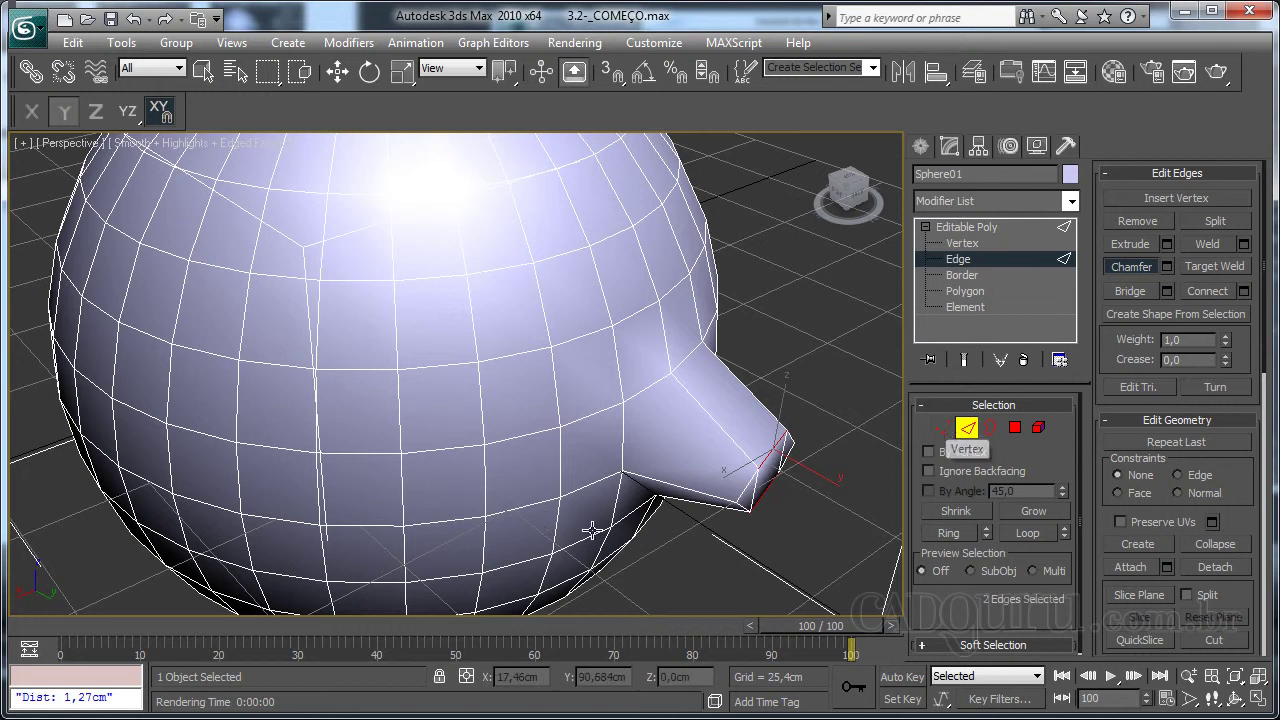
left_click(944, 428)
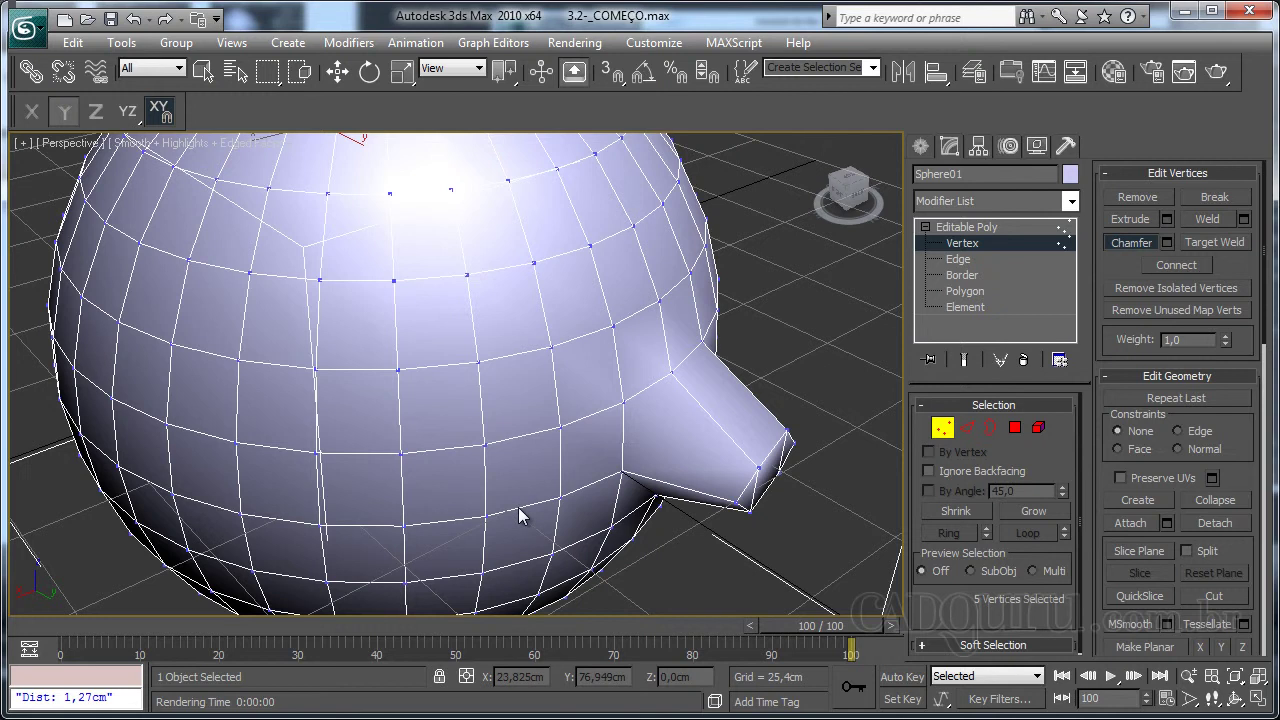
key("2")
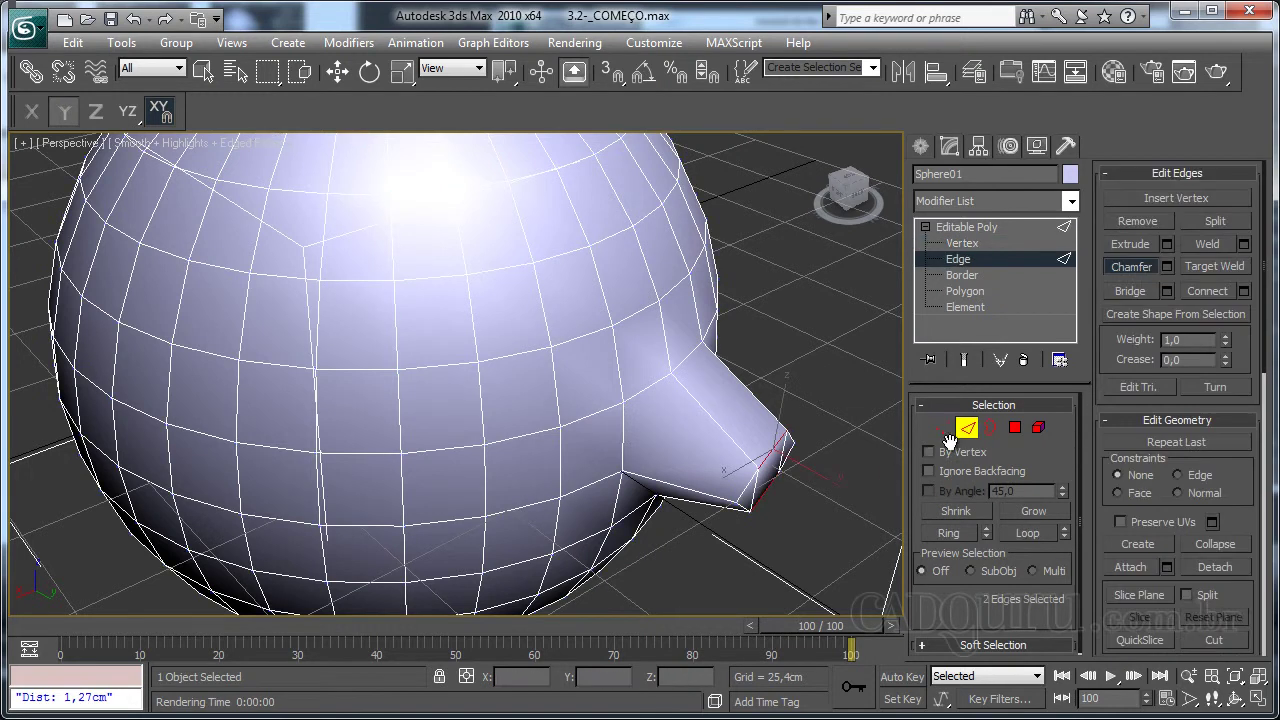
left_click(1181, 198)
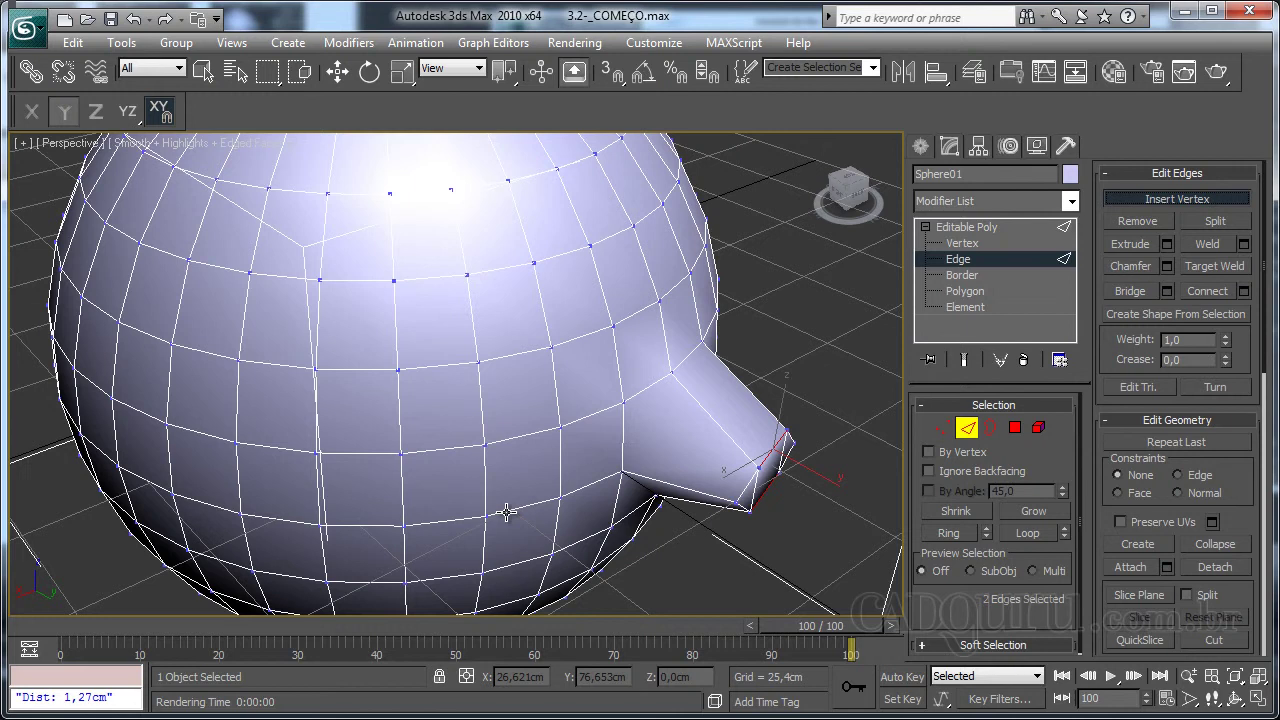
left_click(537, 504)
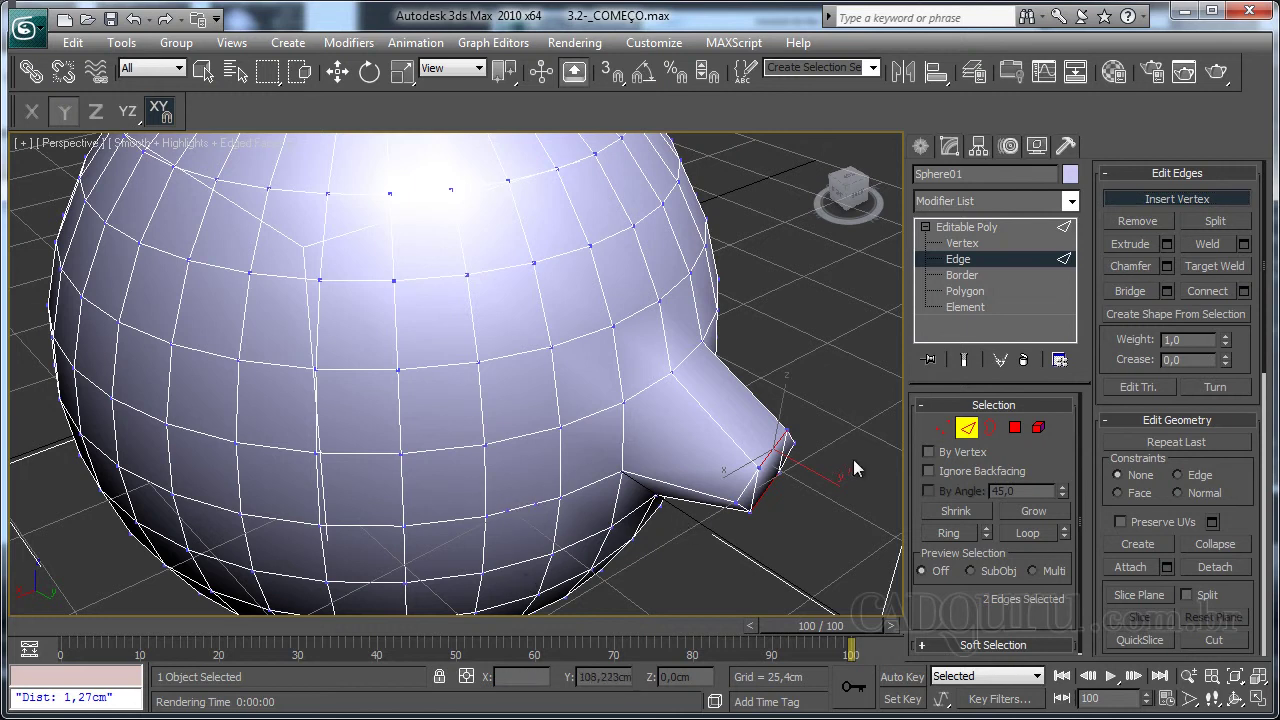
- Move the inserted vertex nearer the spike slightly outward along the Y axis, and return to edge-level editing
left_click(943, 428)
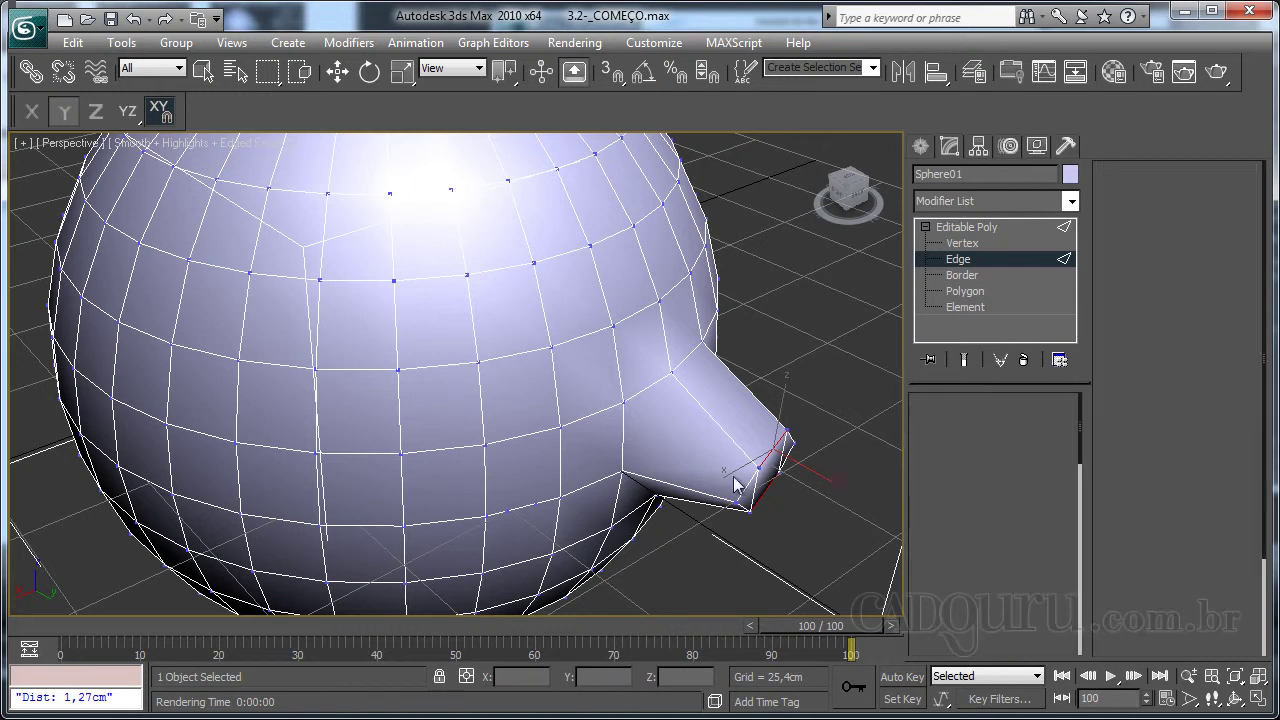
left_click(537, 508)
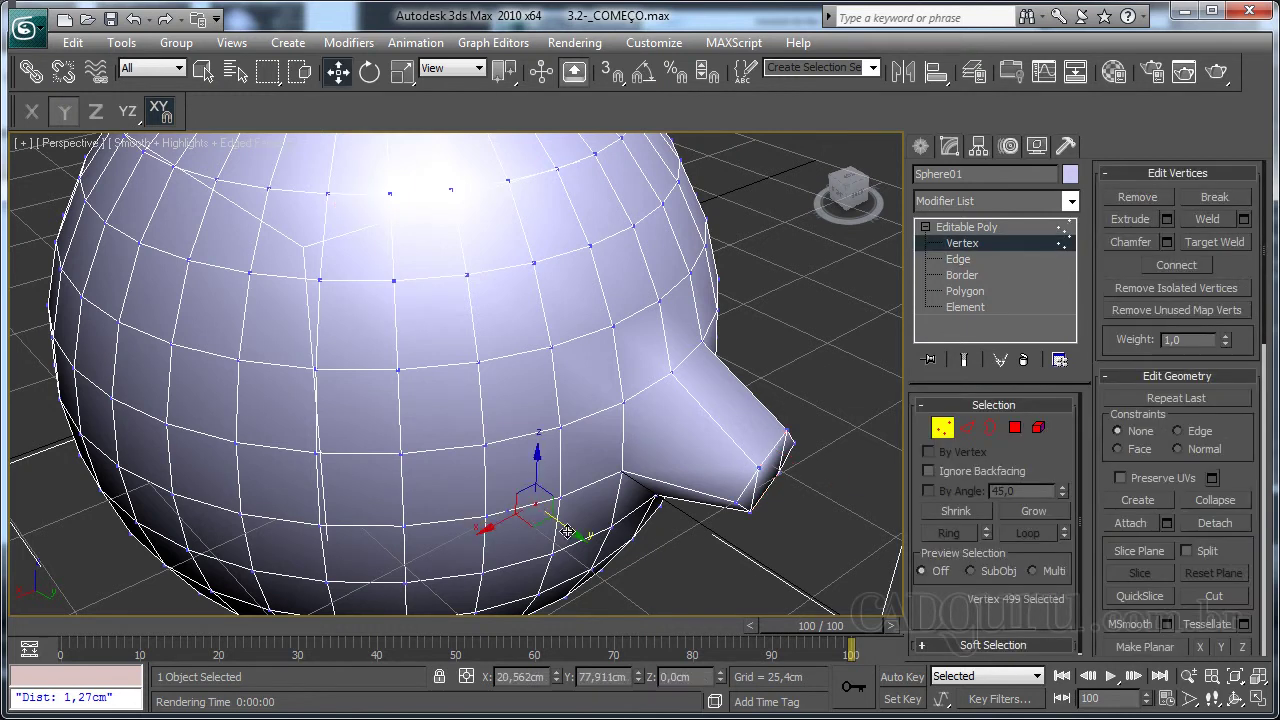
left_click_drag(569, 539, 567, 537)
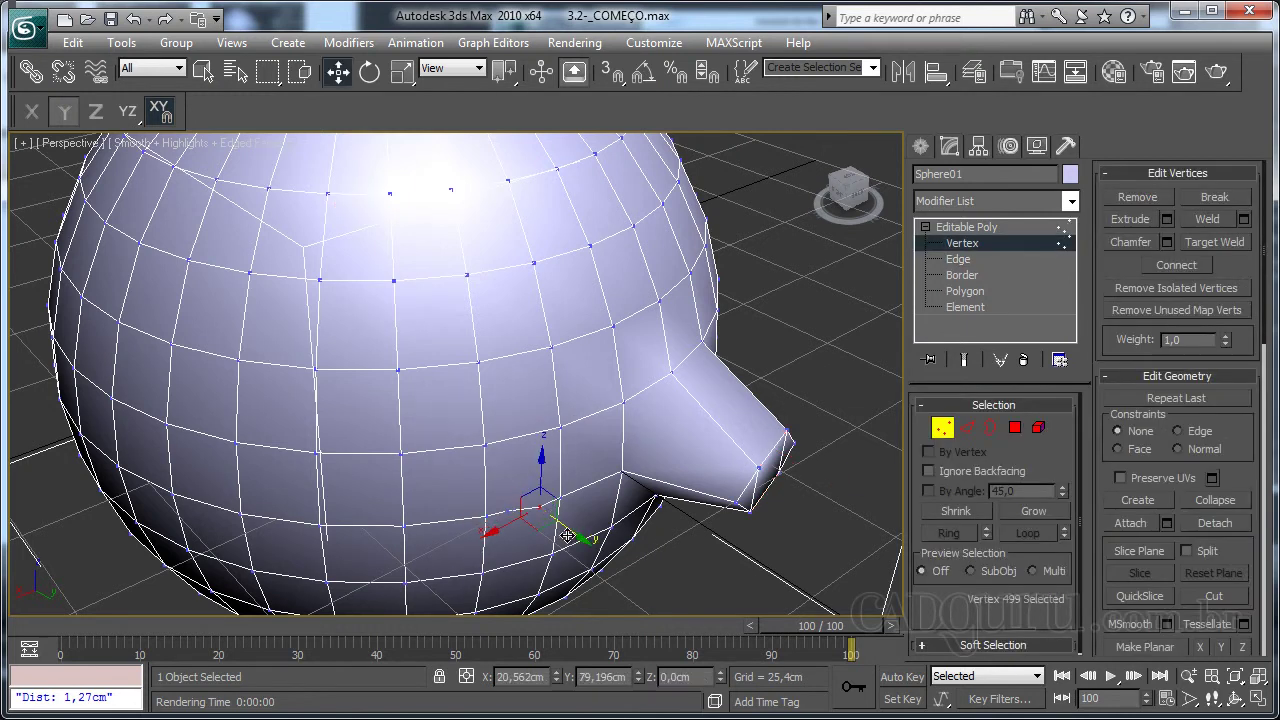
key("2")
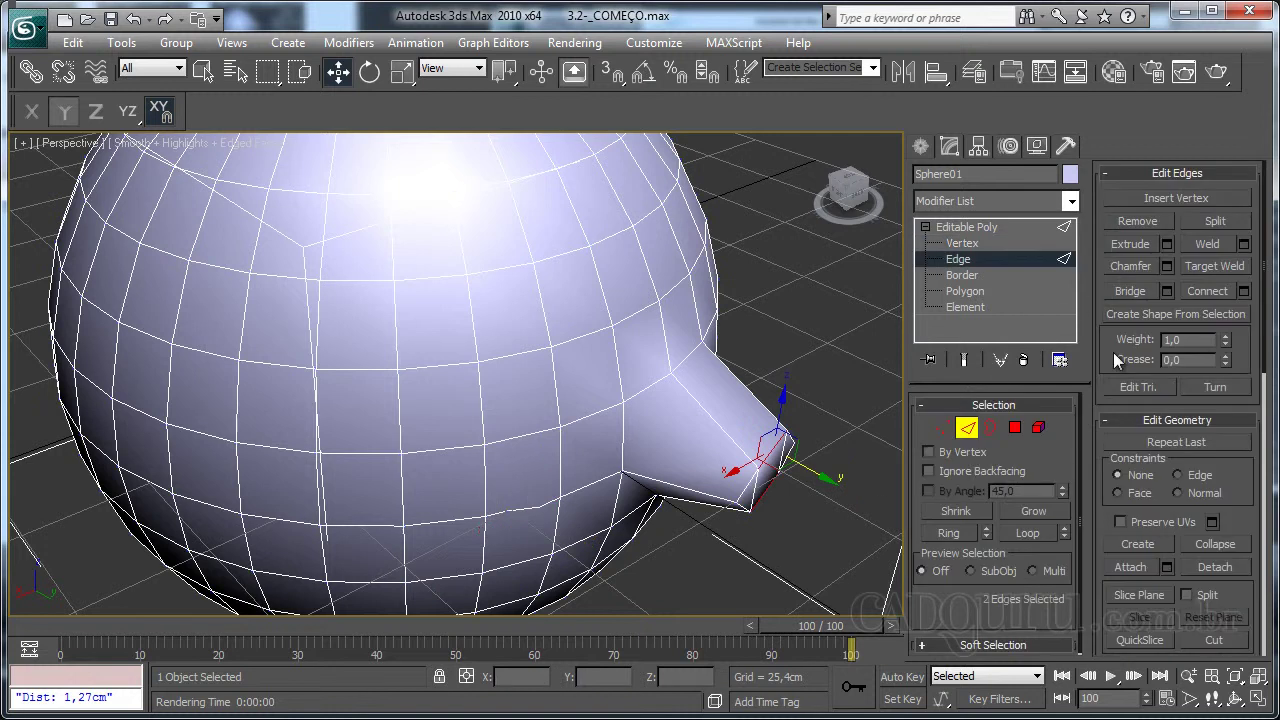
- Delete a single horizontal edge on the sphere's other side to open a two-face hole in the mesh
middle_click_drag(723, 431, 586, 427)
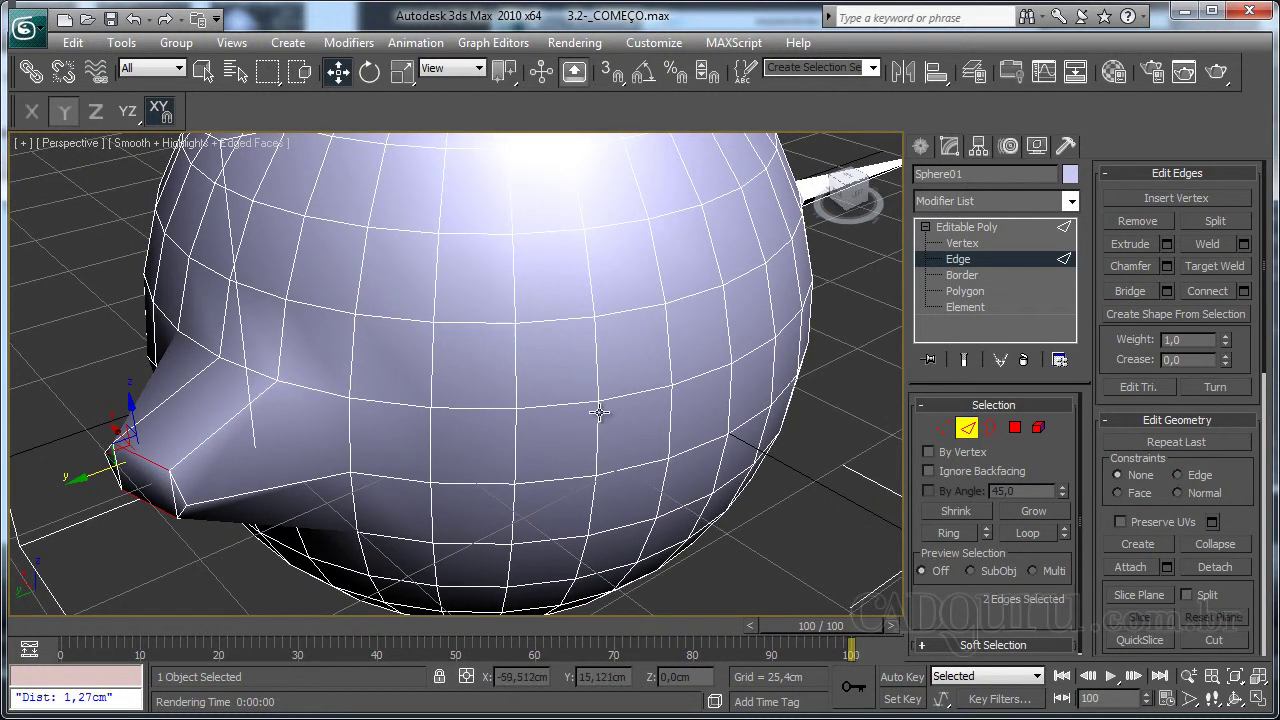
left_click(578, 402)
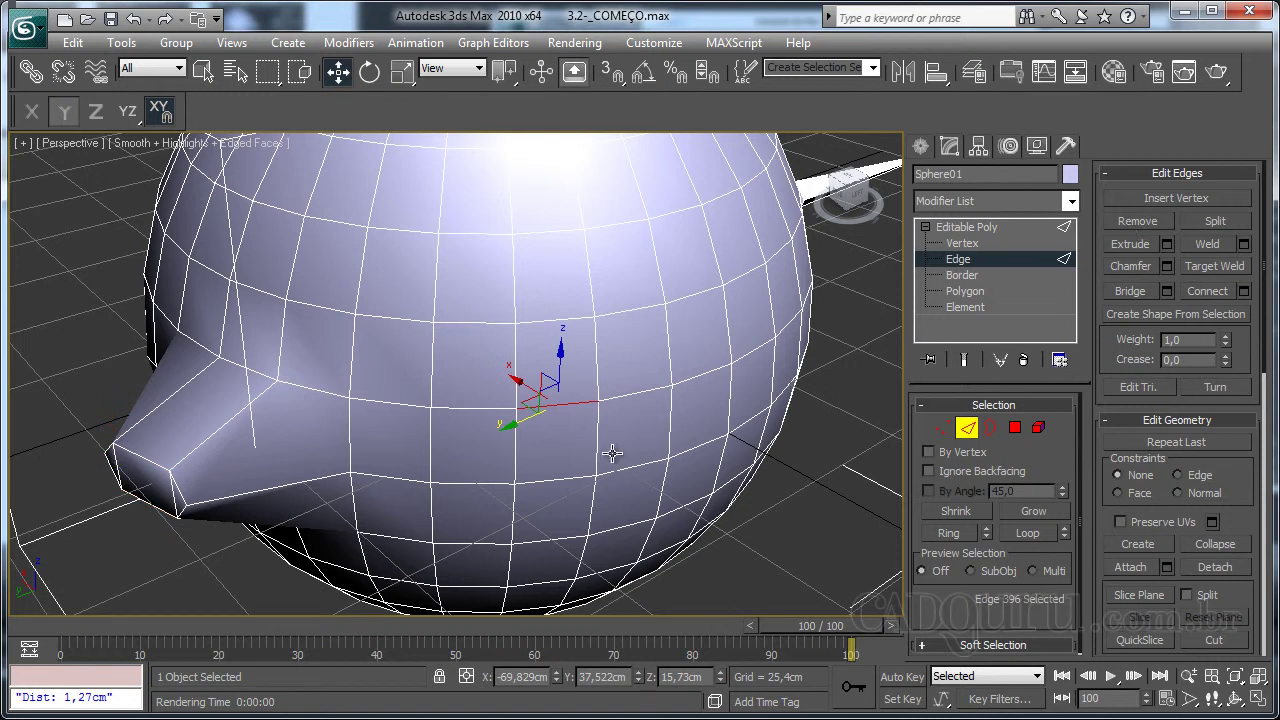
key("Delete")
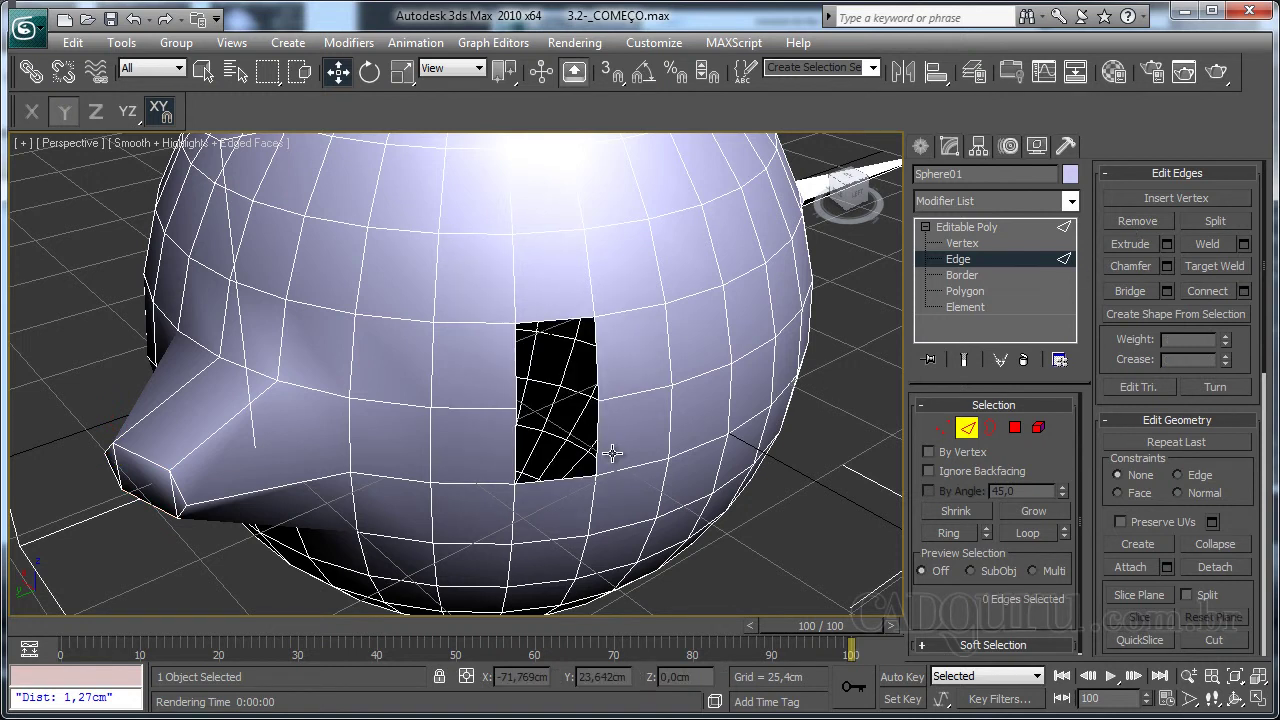
- Bridge the two opposite vertical edges bordering the upper half of the hole
left_click(594, 352)
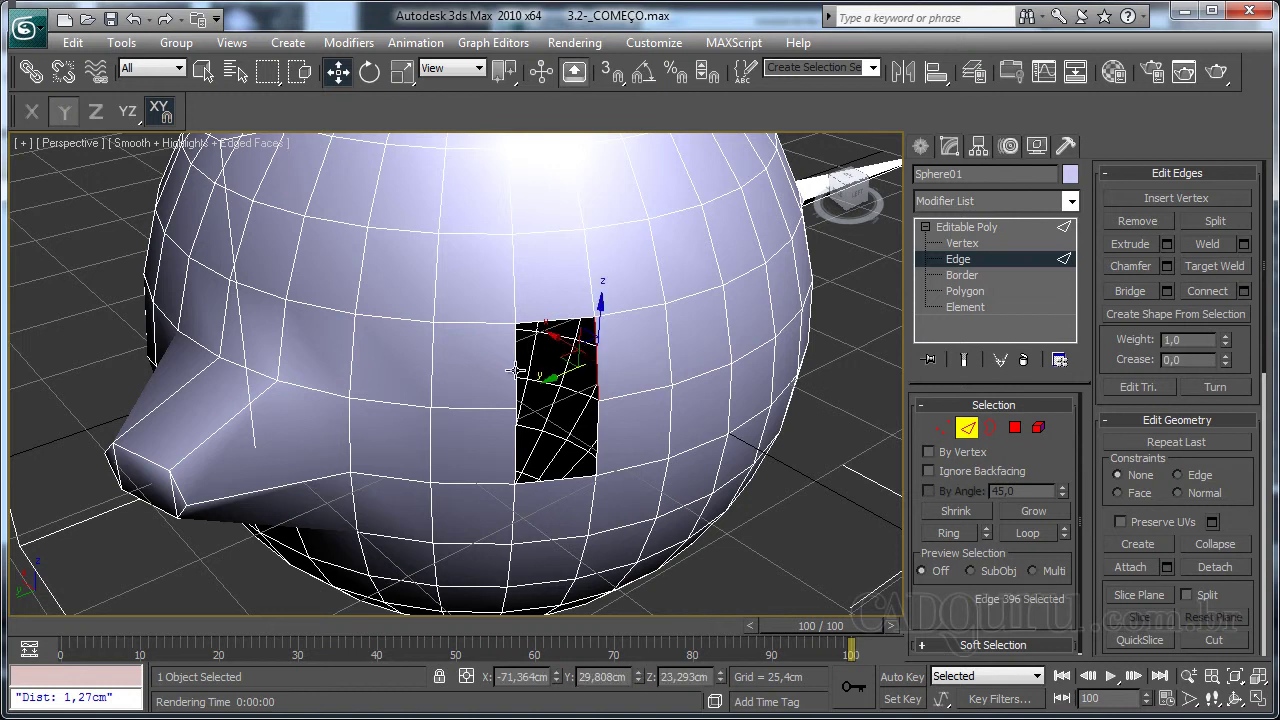
left_click(517, 372, "ctrl")
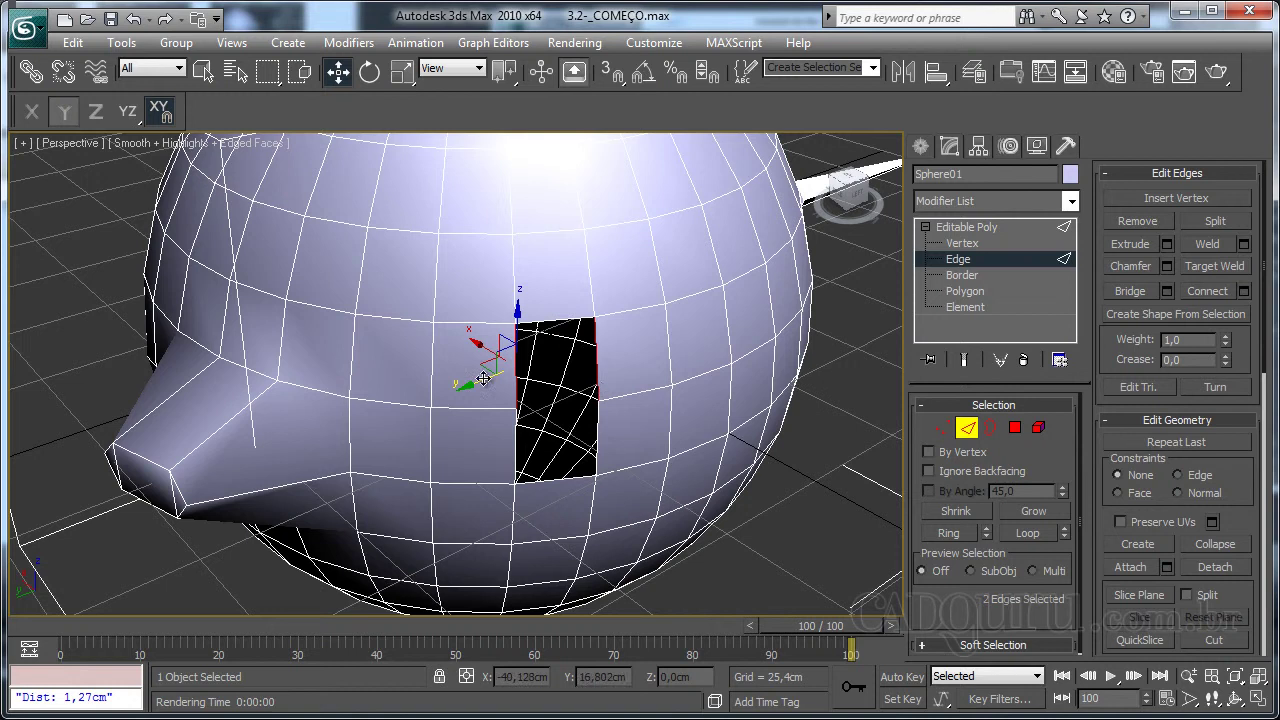
left_click(604, 365)
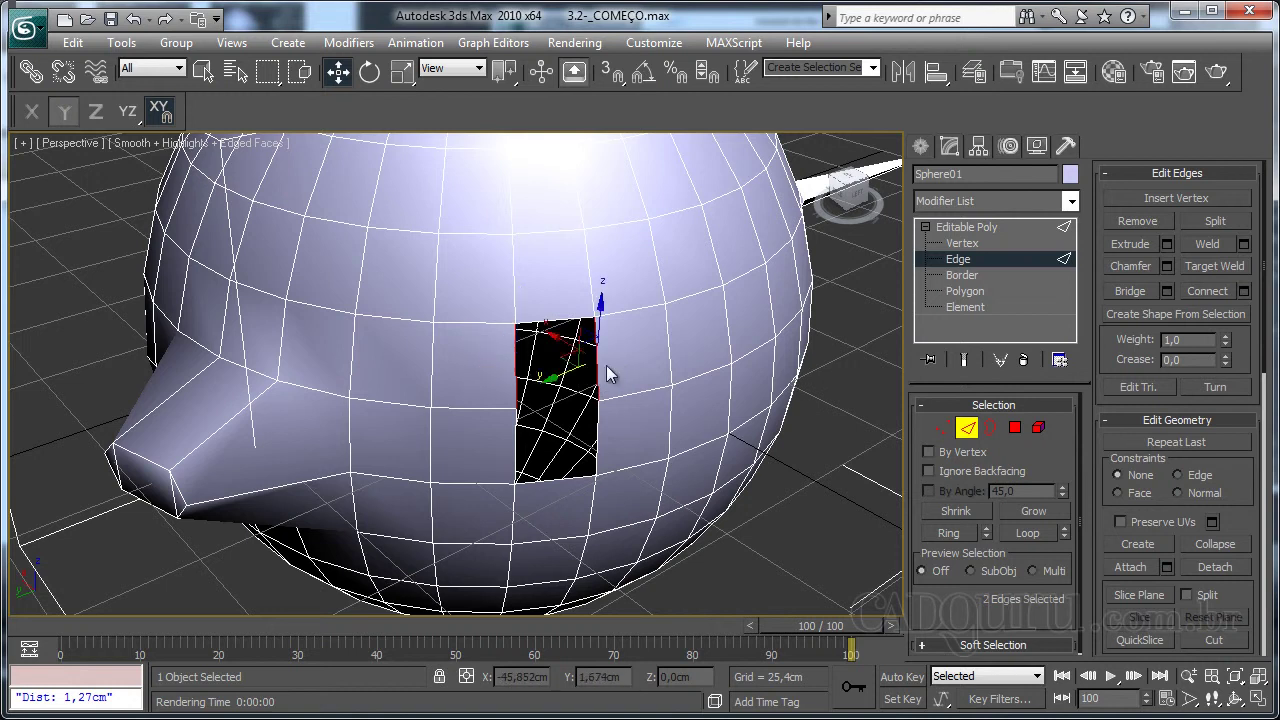
left_click(1129, 290)
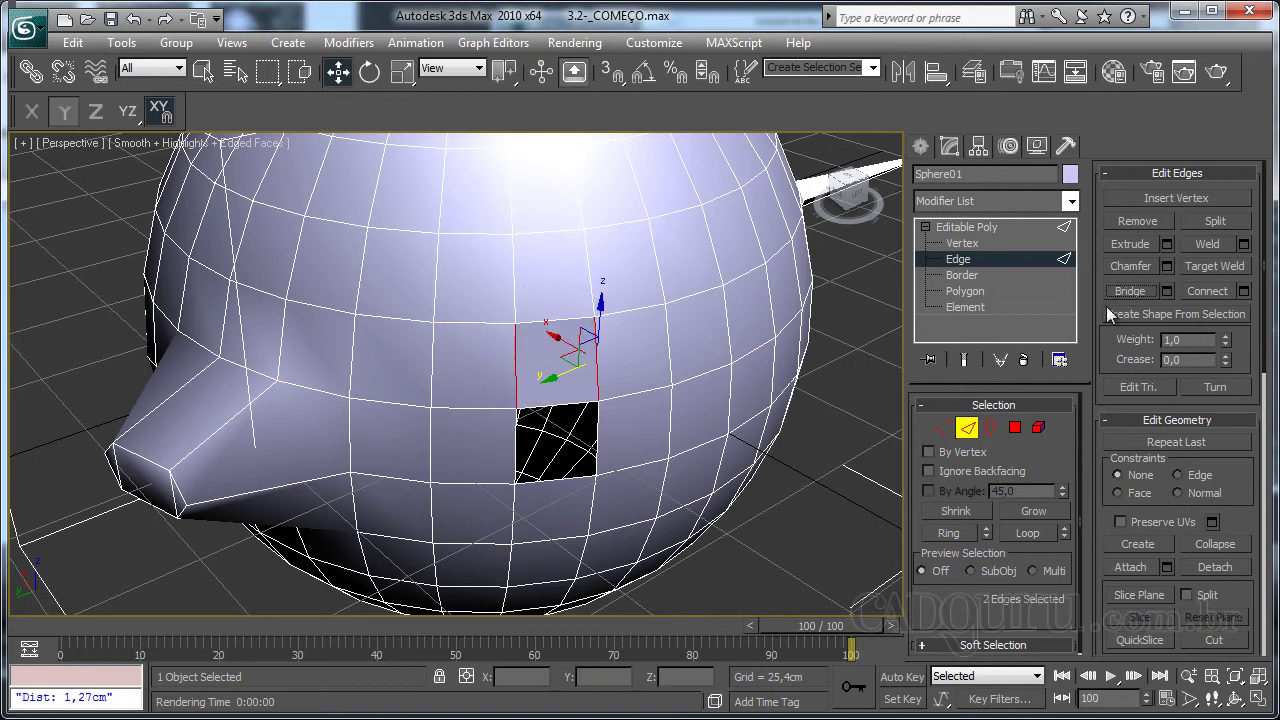
- Bridge the vertical edges of the hole's lower half, and undo both bridges to reopen the whole hole
left_click(596, 452)
left_click(515, 450, "ctrl")
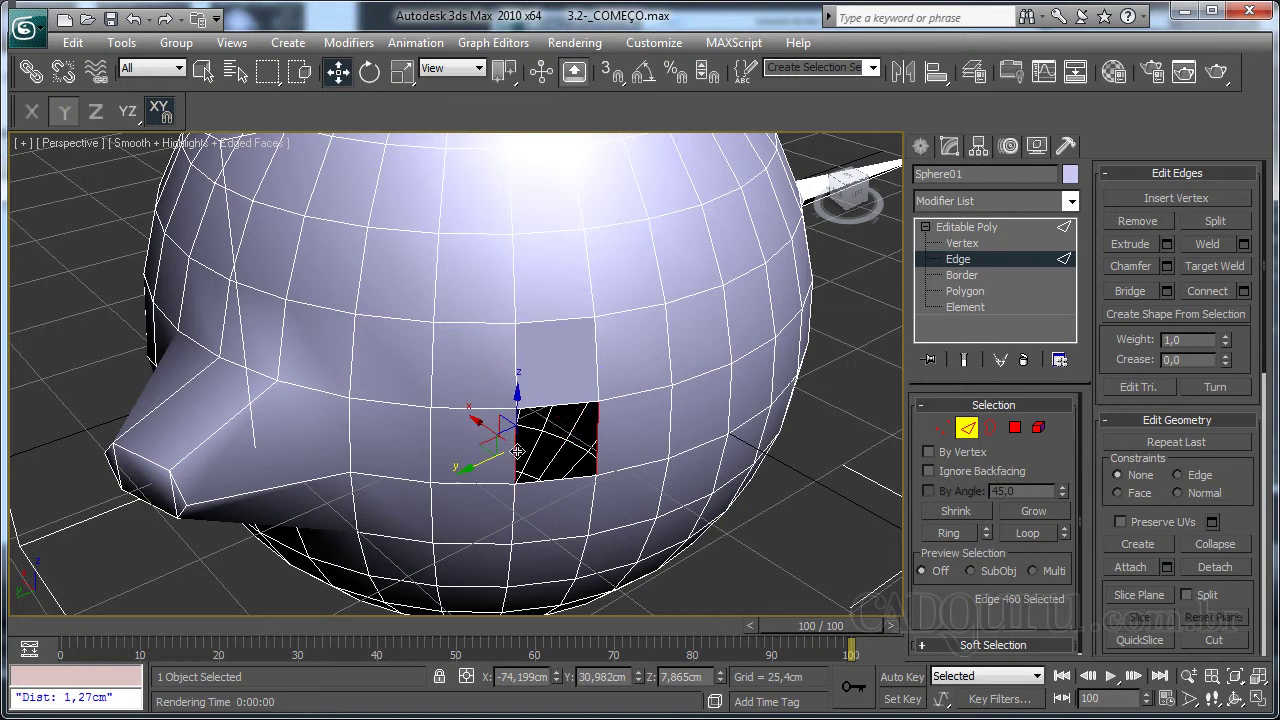
left_click(1129, 290)
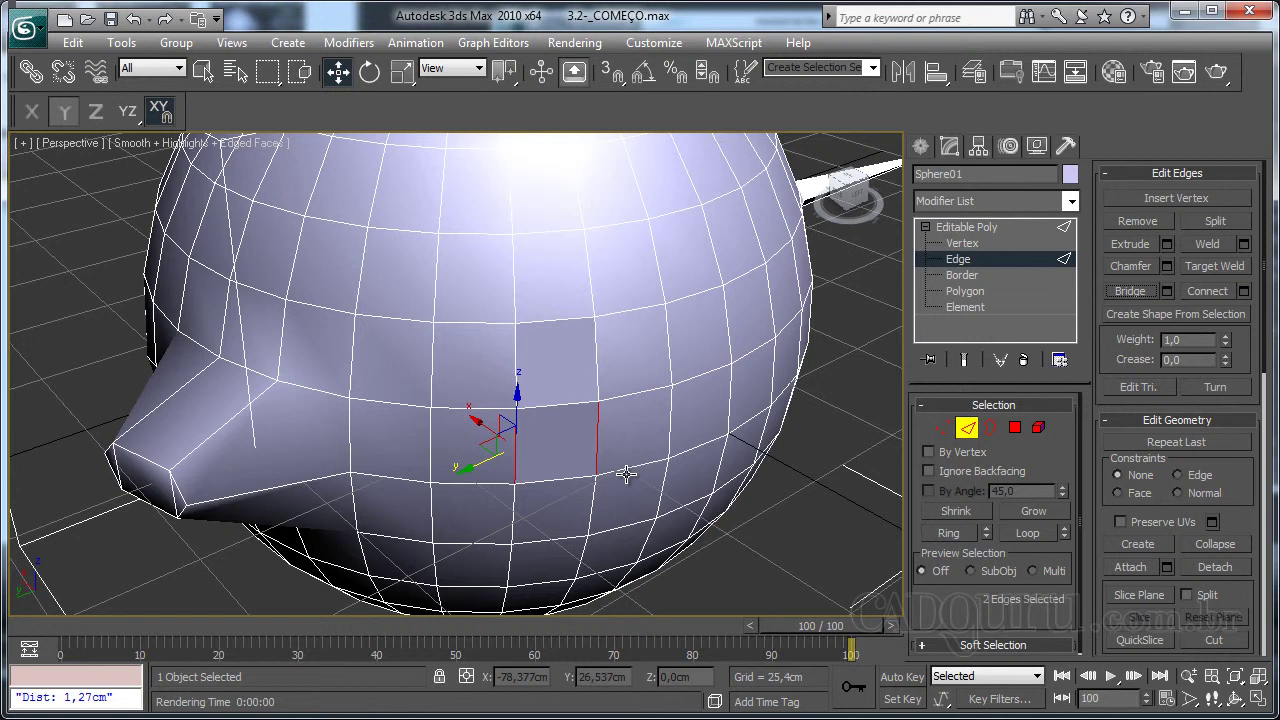
key("ctrl+z")
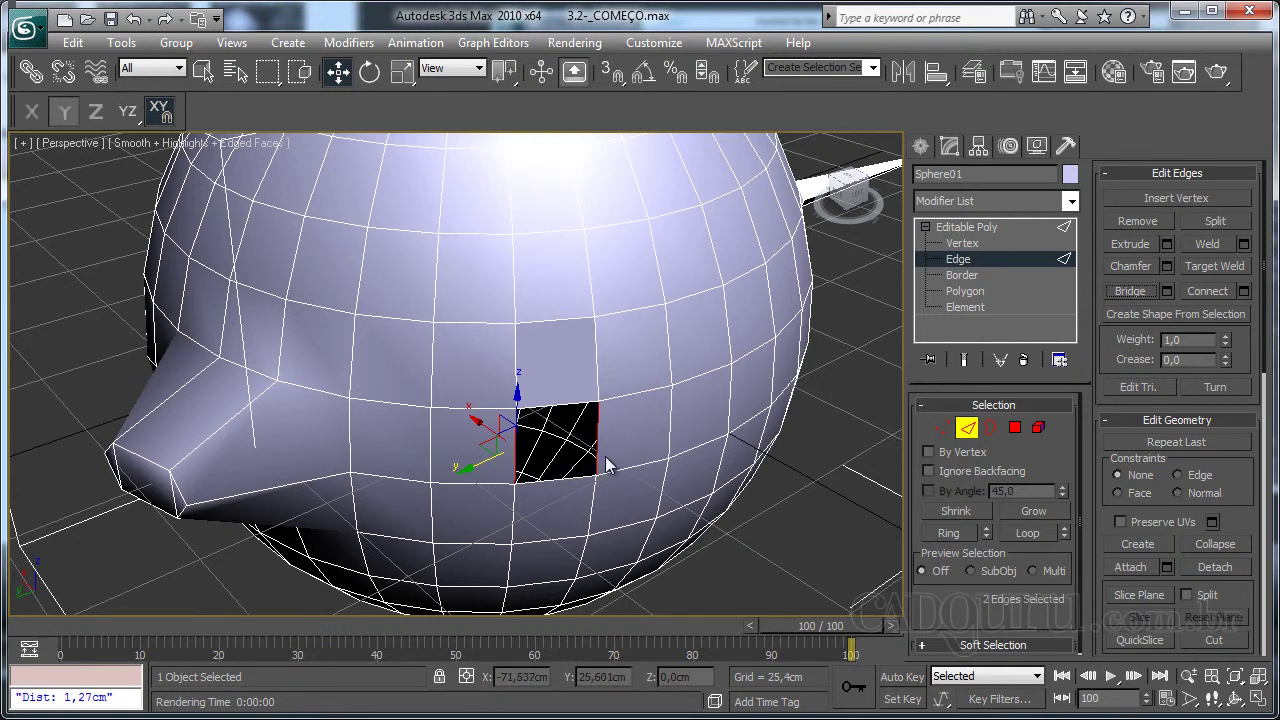
left_click_drag(608, 460, 603, 384)
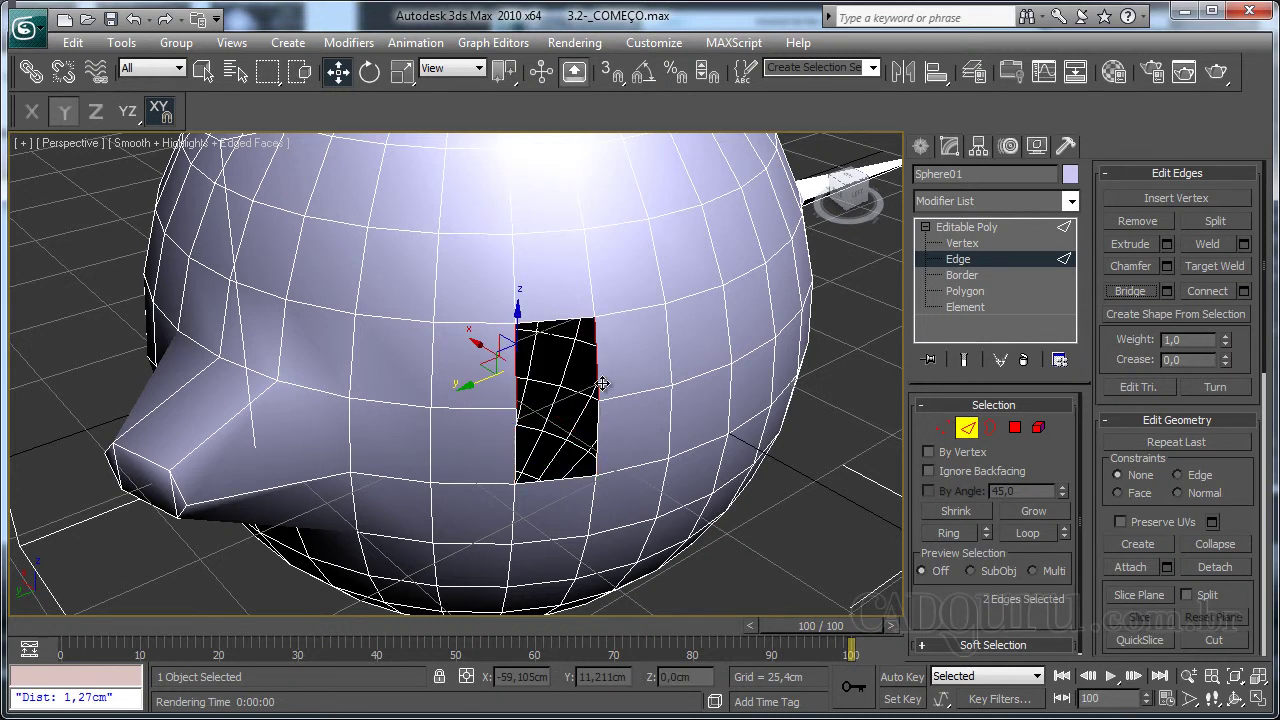
- Try to bridge all six border edges of the hole at once, and undo the added edge selections
left_click(574, 321, "ctrl")
left_click(596, 450, "ctrl")
left_click(573, 478, "ctrl")
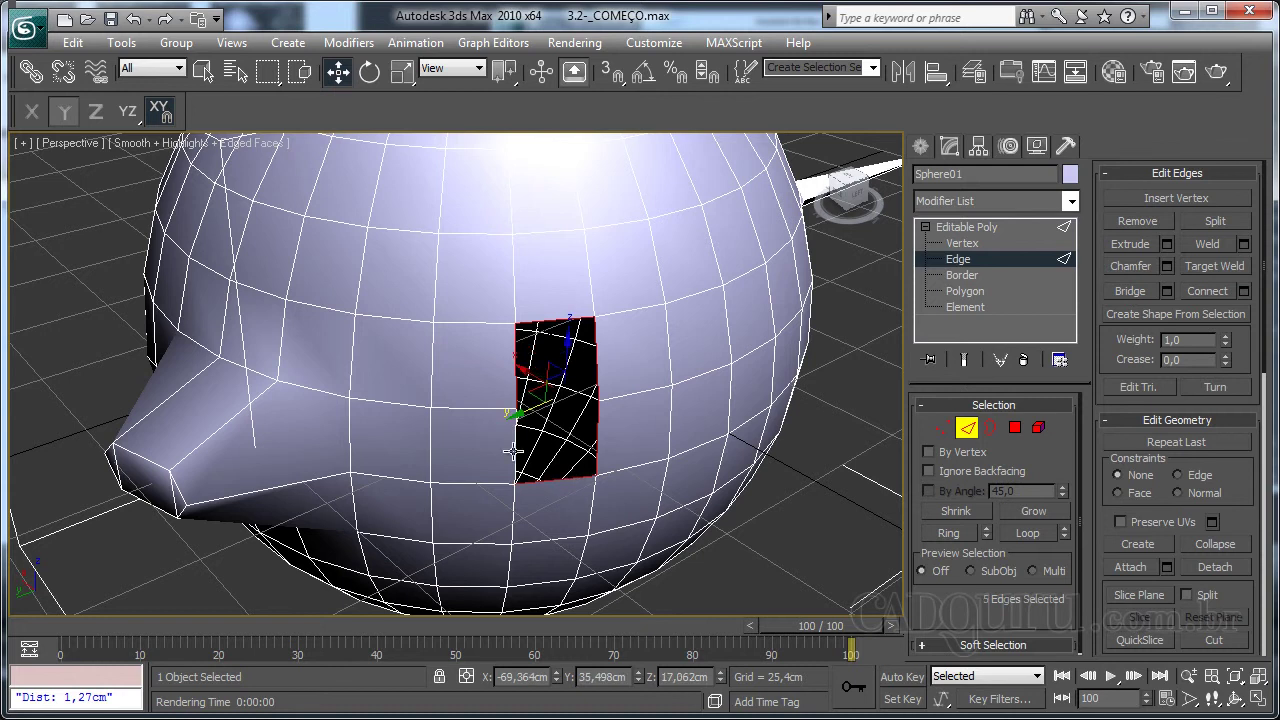
left_click(517, 452, "ctrl")
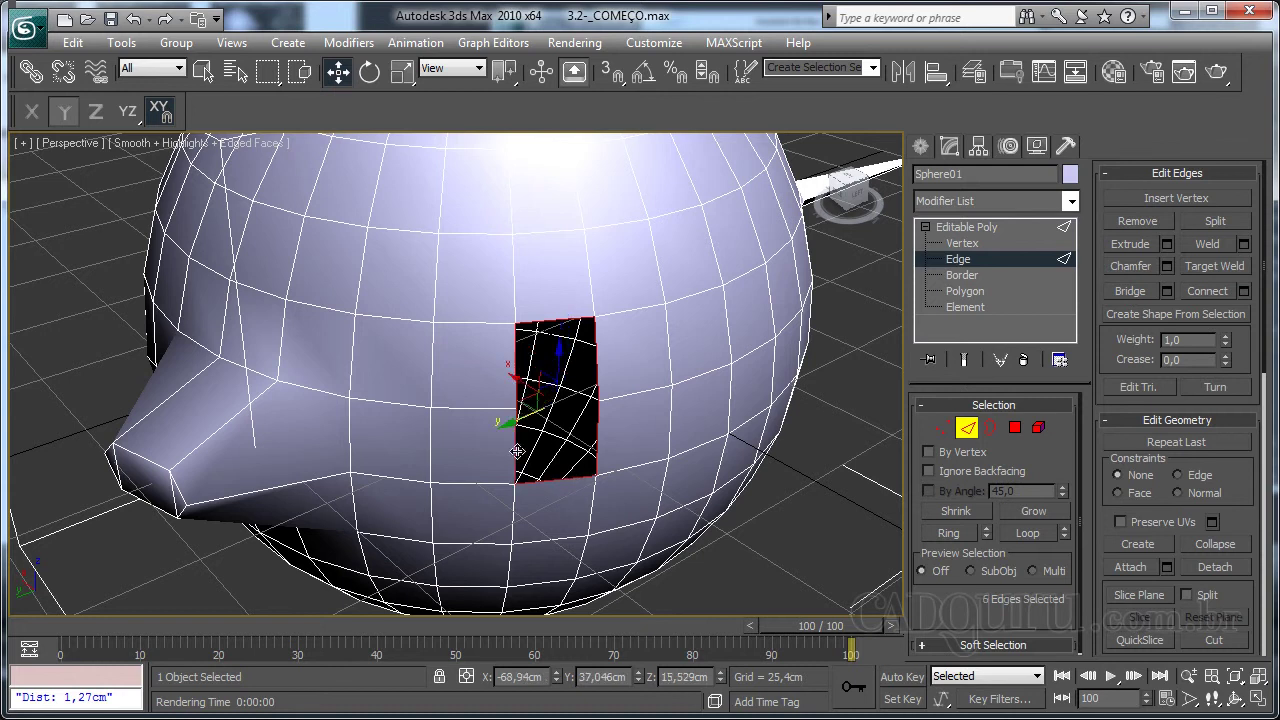
left_click(1129, 291)
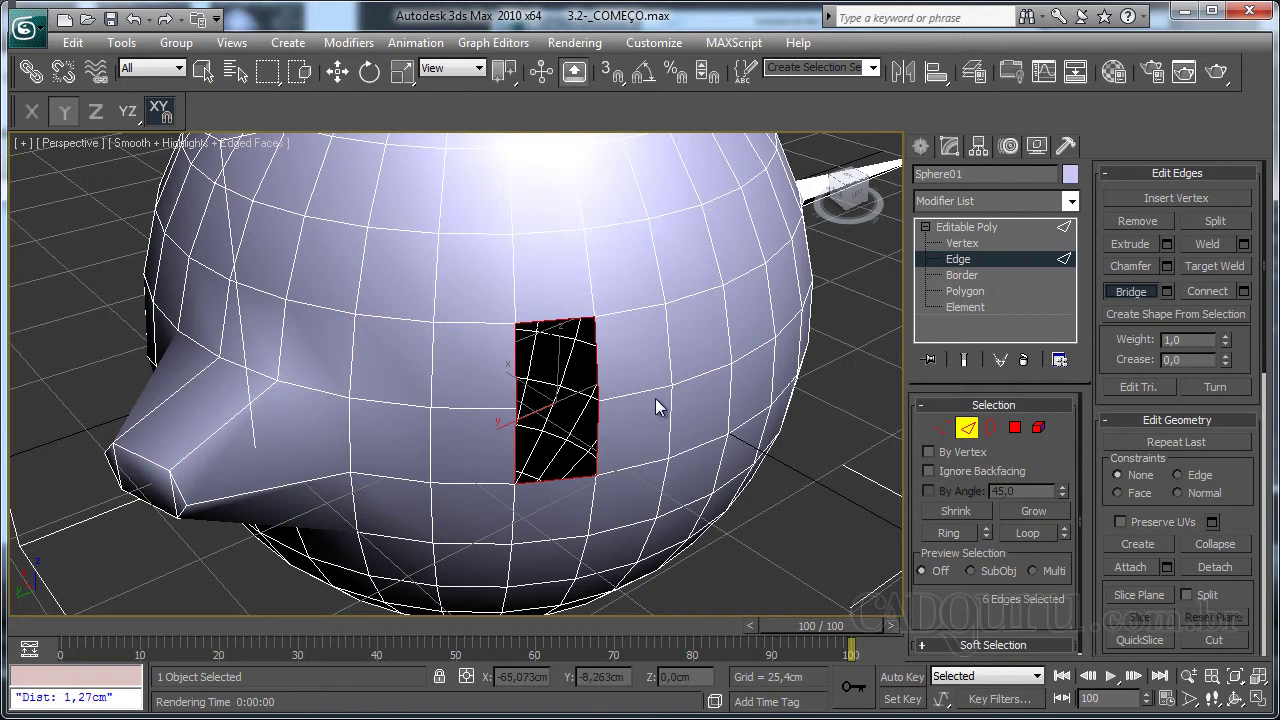
key("ctrl+z")
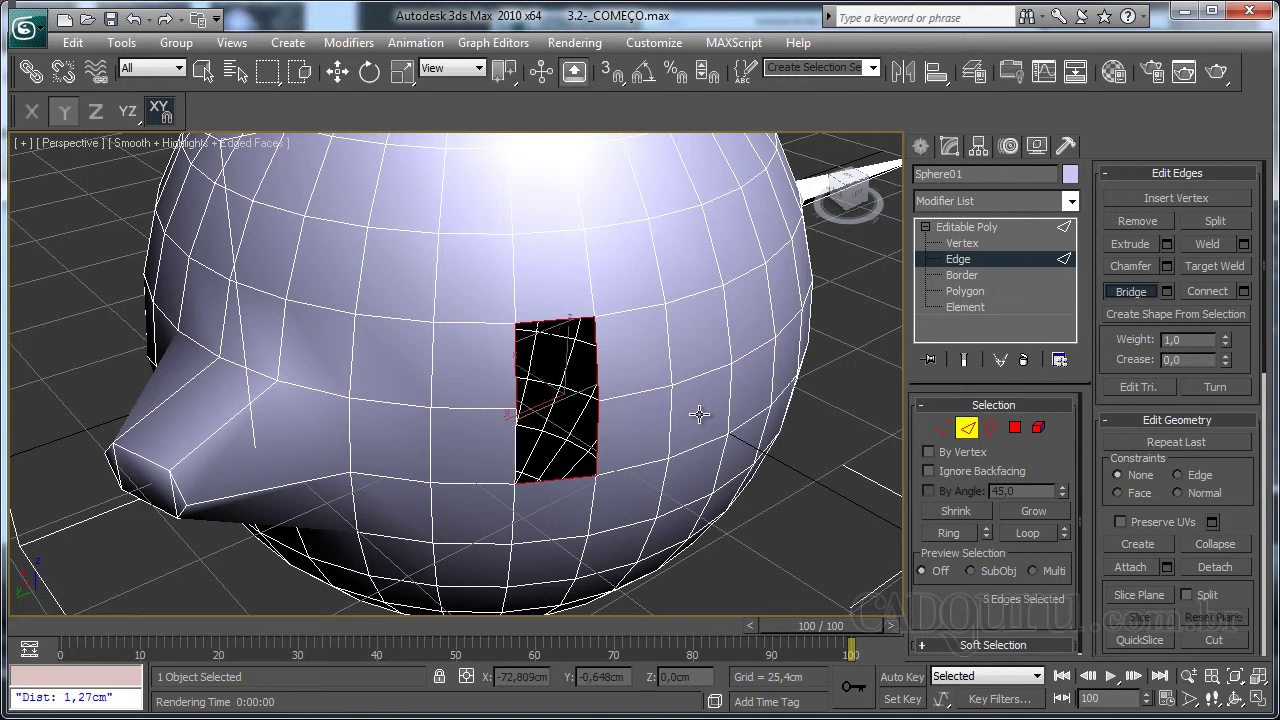
key("ctrl+z")
key("ctrl+z")
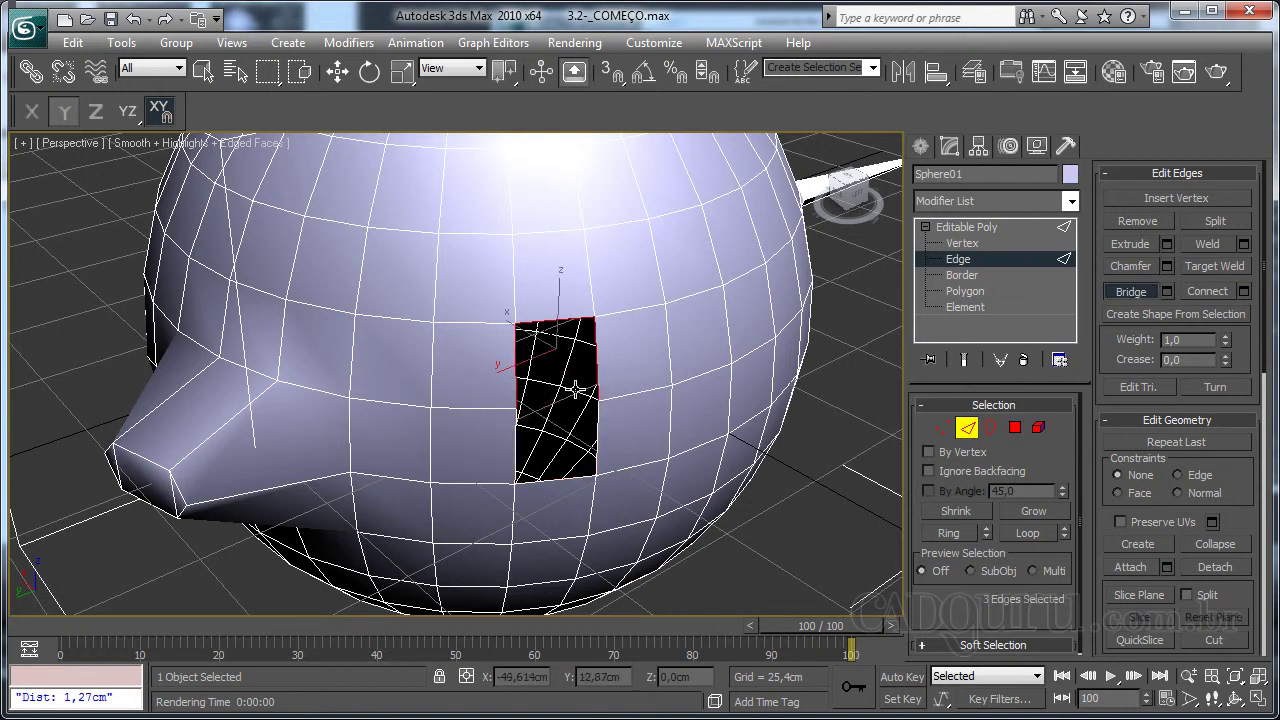
- Close the hole by bridging the opposite vertical edges of its lower half and of its upper half
key("w")
key("ctrl+z")
key("ctrl+z")
key("ctrl+z")
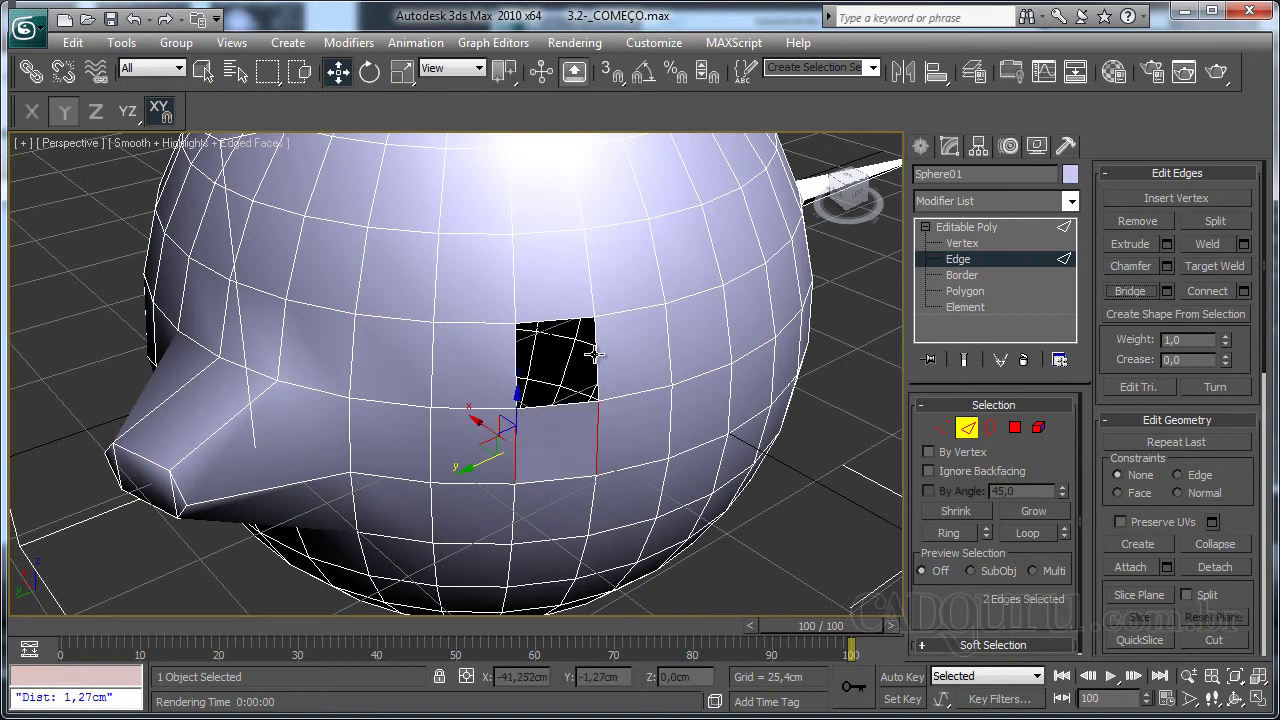
key("ctrl+z")
key("ctrl+z")
left_click(1130, 291)
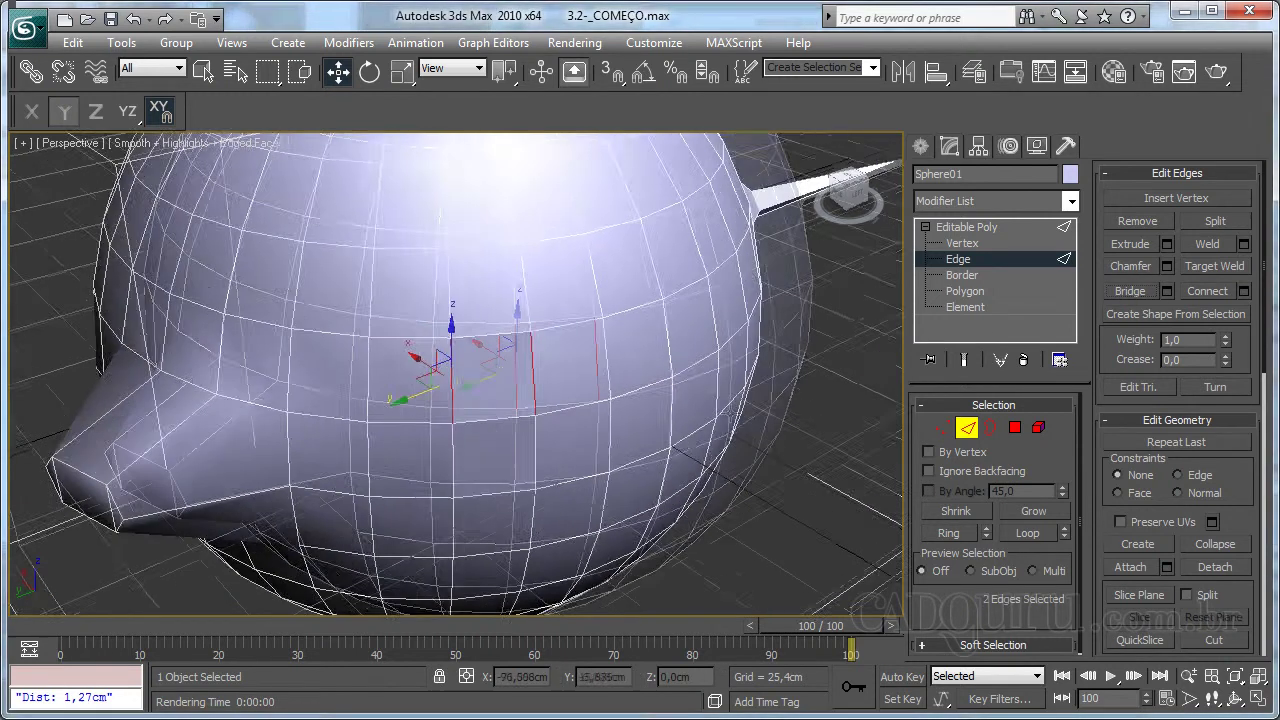
- Collapse the four edges around a single face beside the closed hole into one point, and undo the collapse
scroll(670, 488, "down", 10)
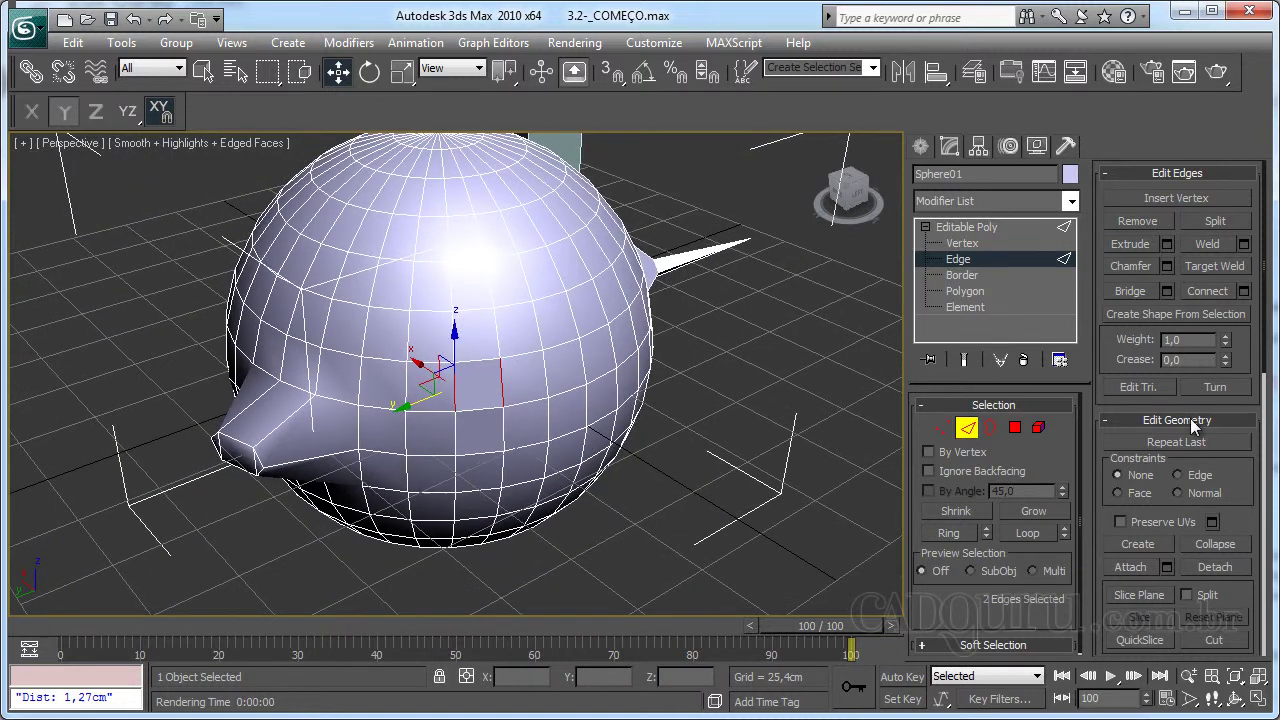
middle_click_drag(604, 498, 607, 527)
left_click(549, 427)
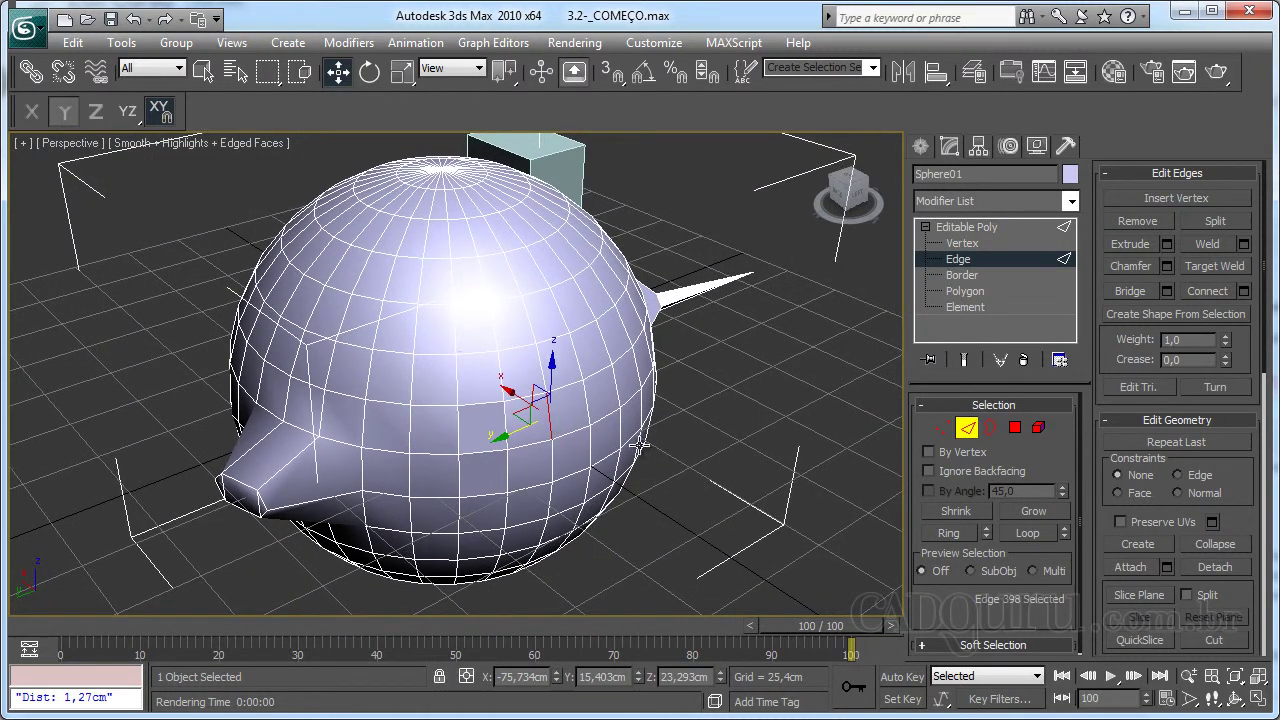
left_click(585, 410, "ctrl")
left_click(570, 433, "ctrl")
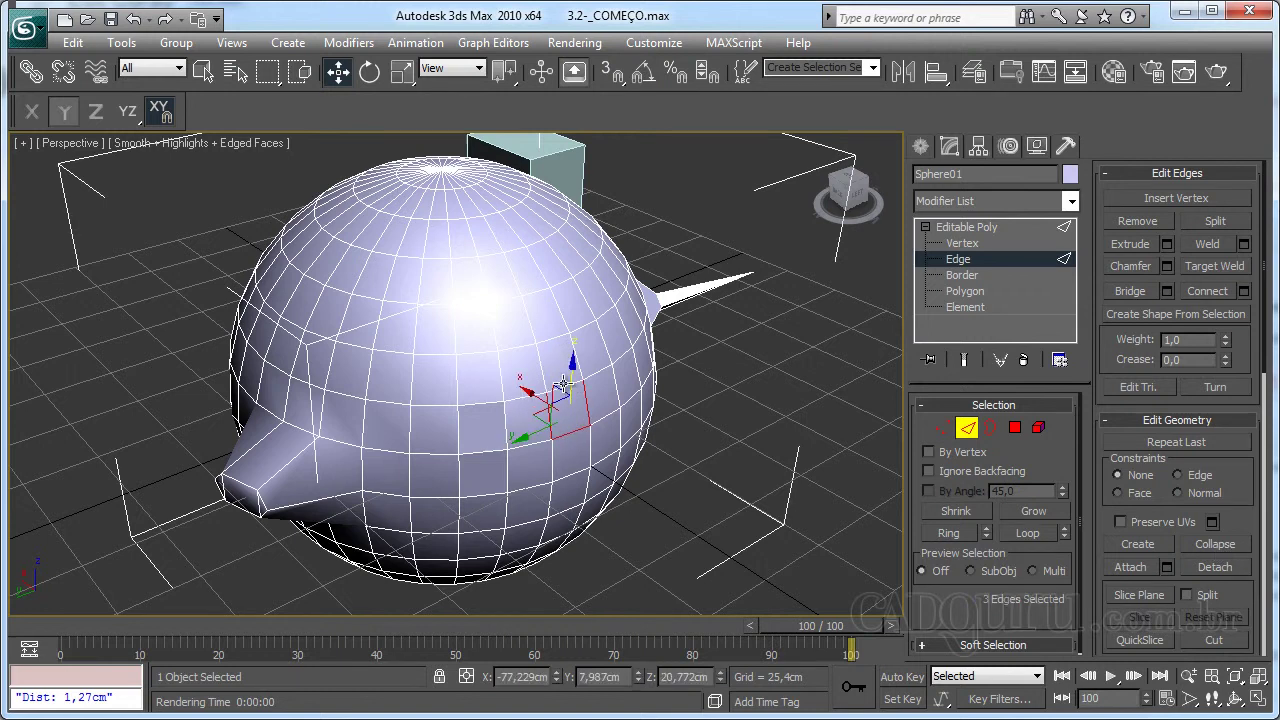
left_click(568, 382, "ctrl")
scroll(590, 430, "up", 3)
middle_click_drag(600, 440, 542, 427)
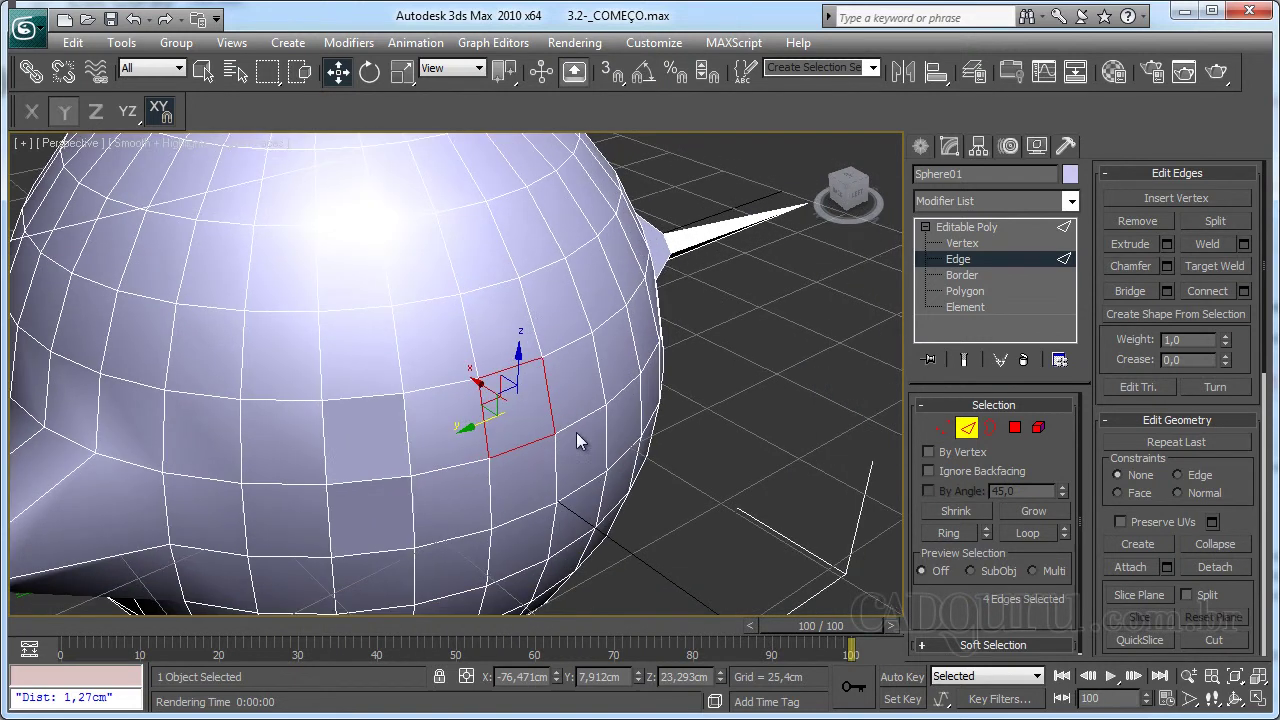
left_click(1205, 544)
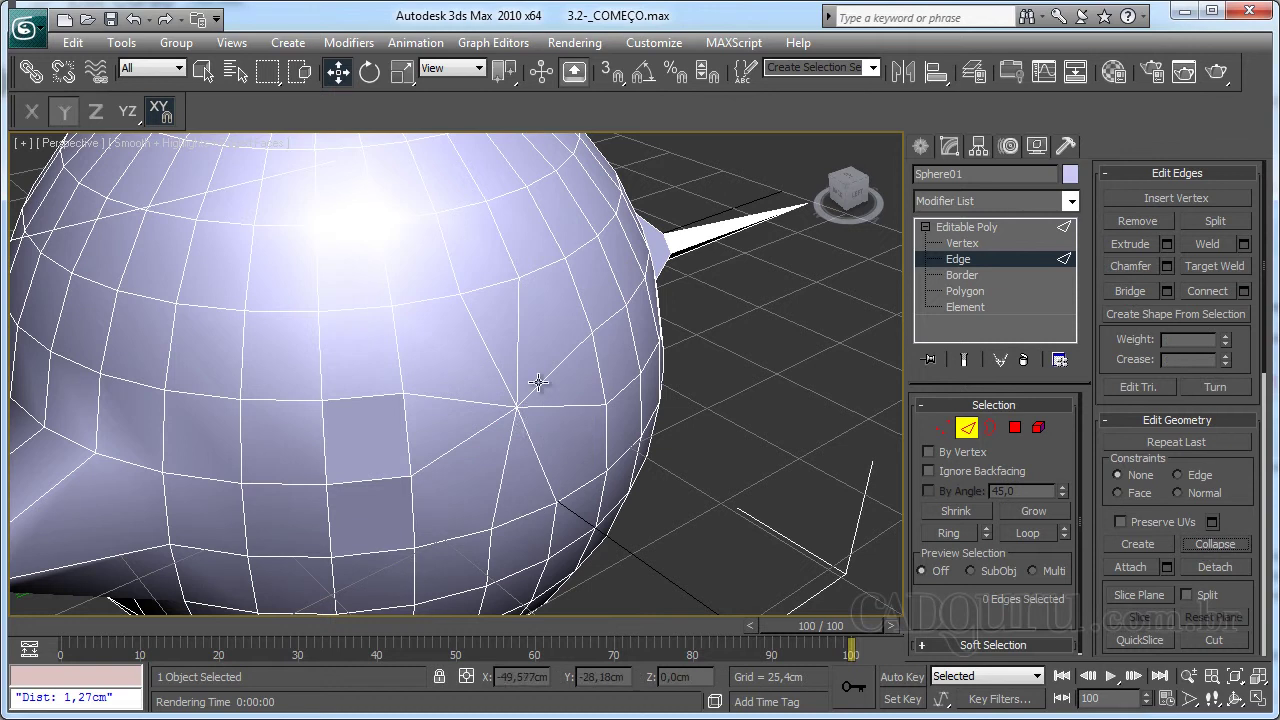
left_click(529, 458)
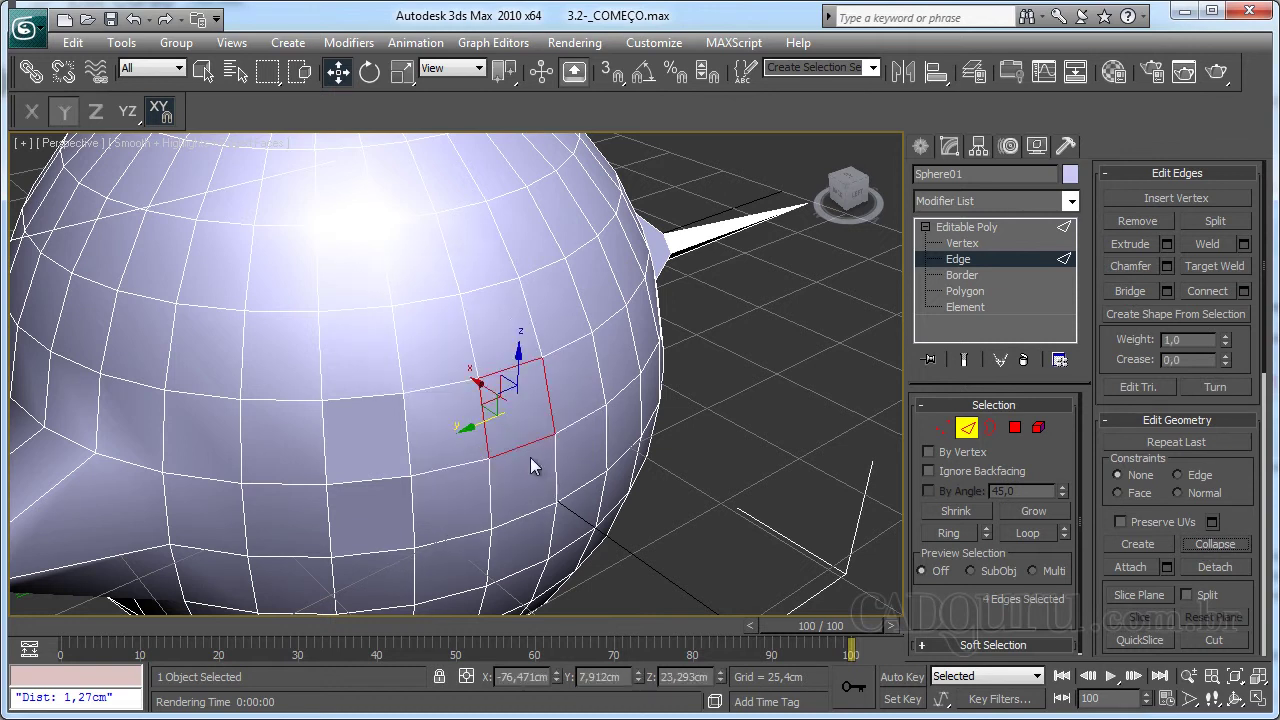
- Collapse two connected vertical edges, one directly below the other, and undo the collapse
left_click(553, 422)
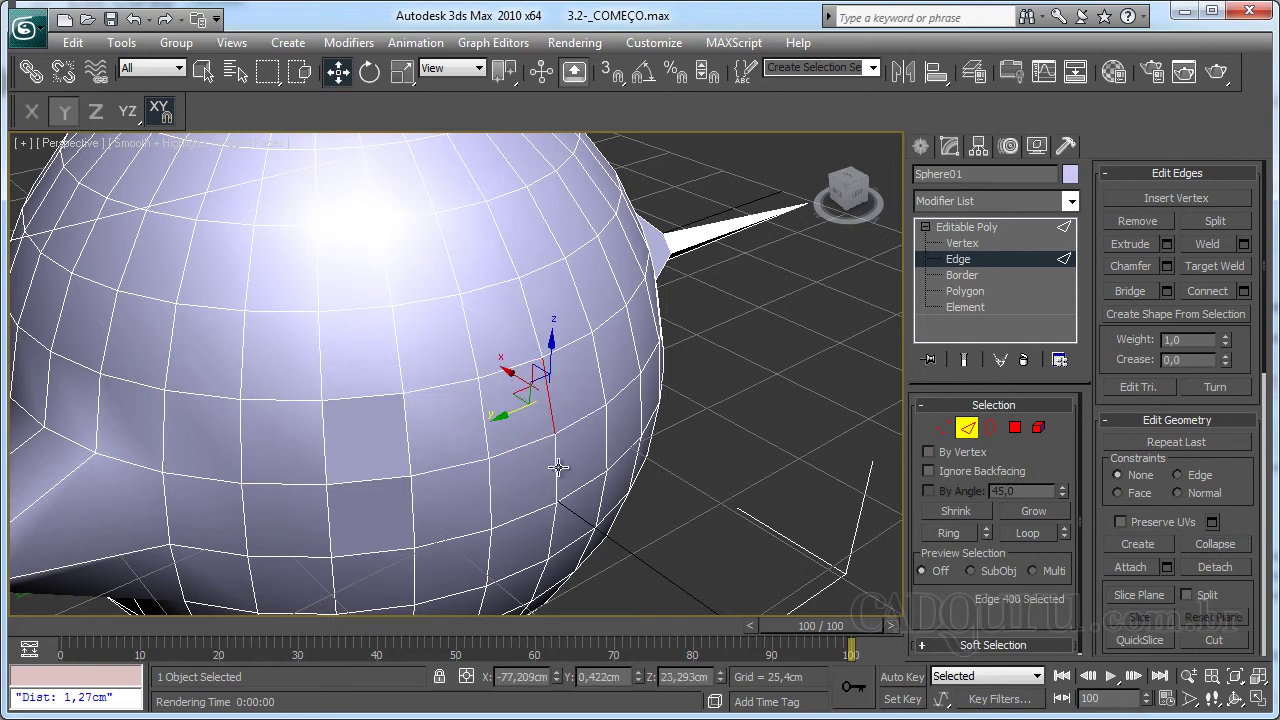
left_click(558, 467, "ctrl")
left_click(1219, 544)
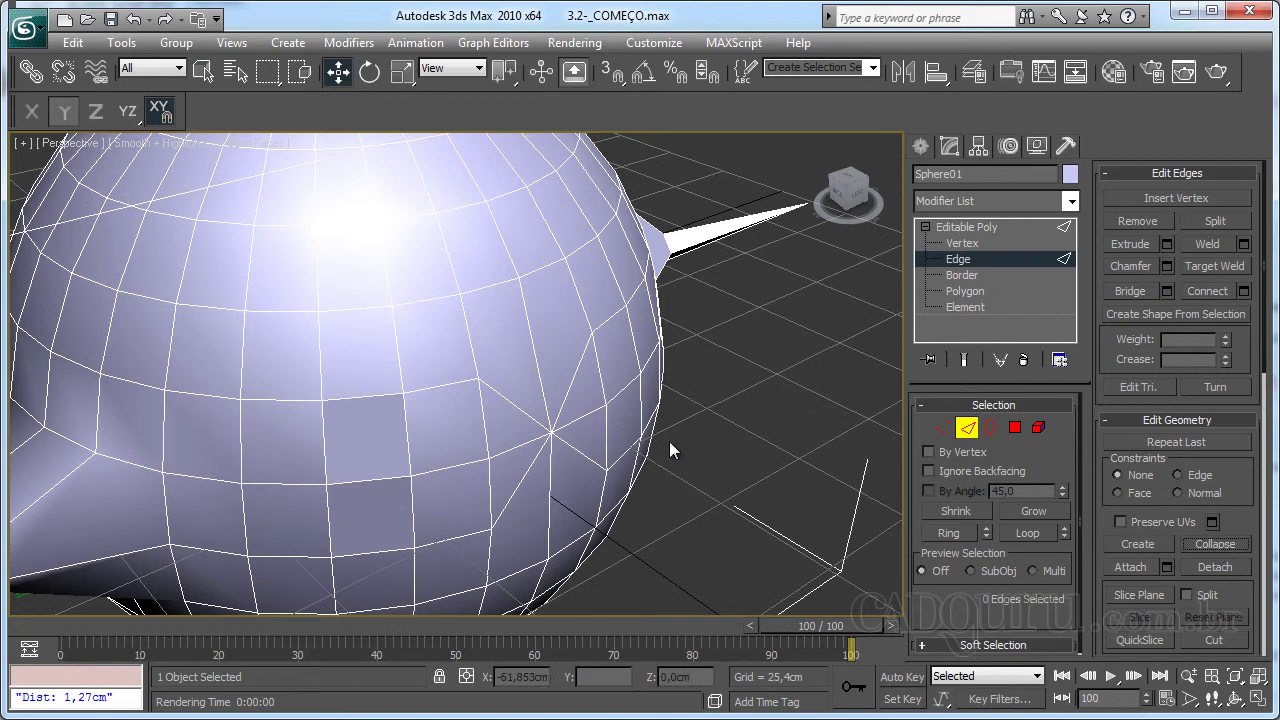
- Collapse two unconnected horizontal edges lying in different rows of the sphere, and undo the collapse
left_click(588, 415)
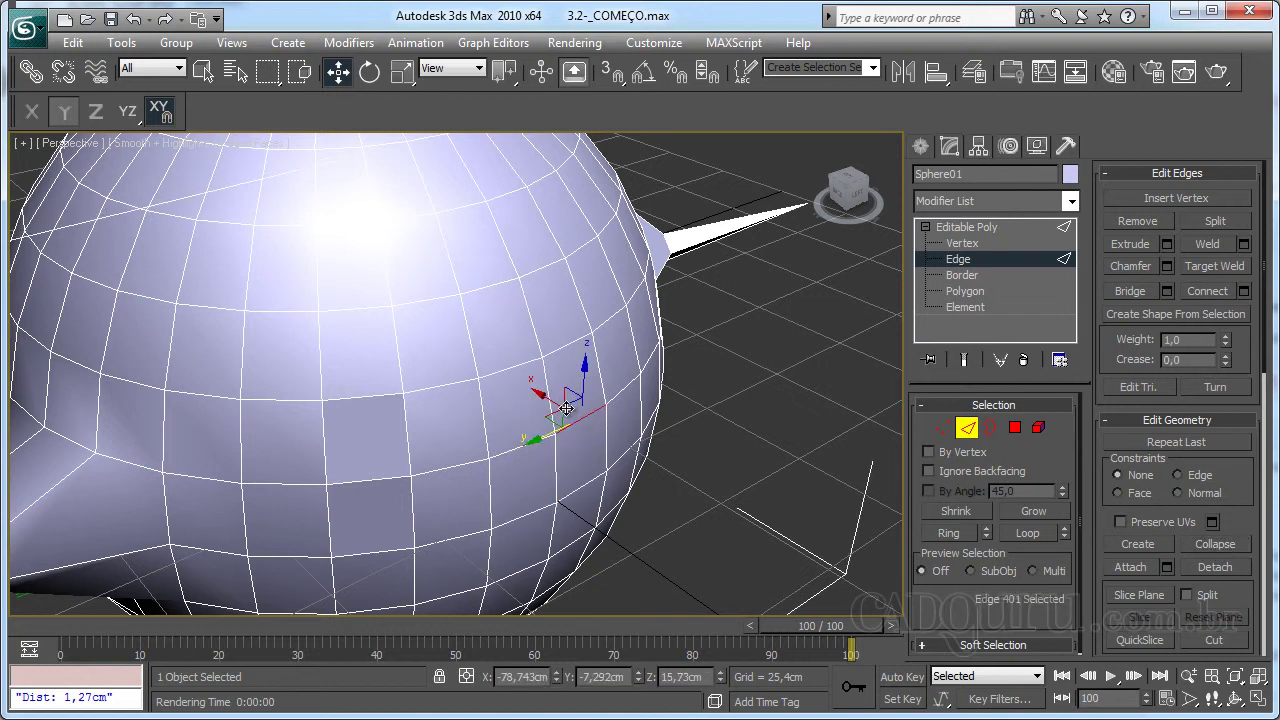
left_click(505, 368, "ctrl")
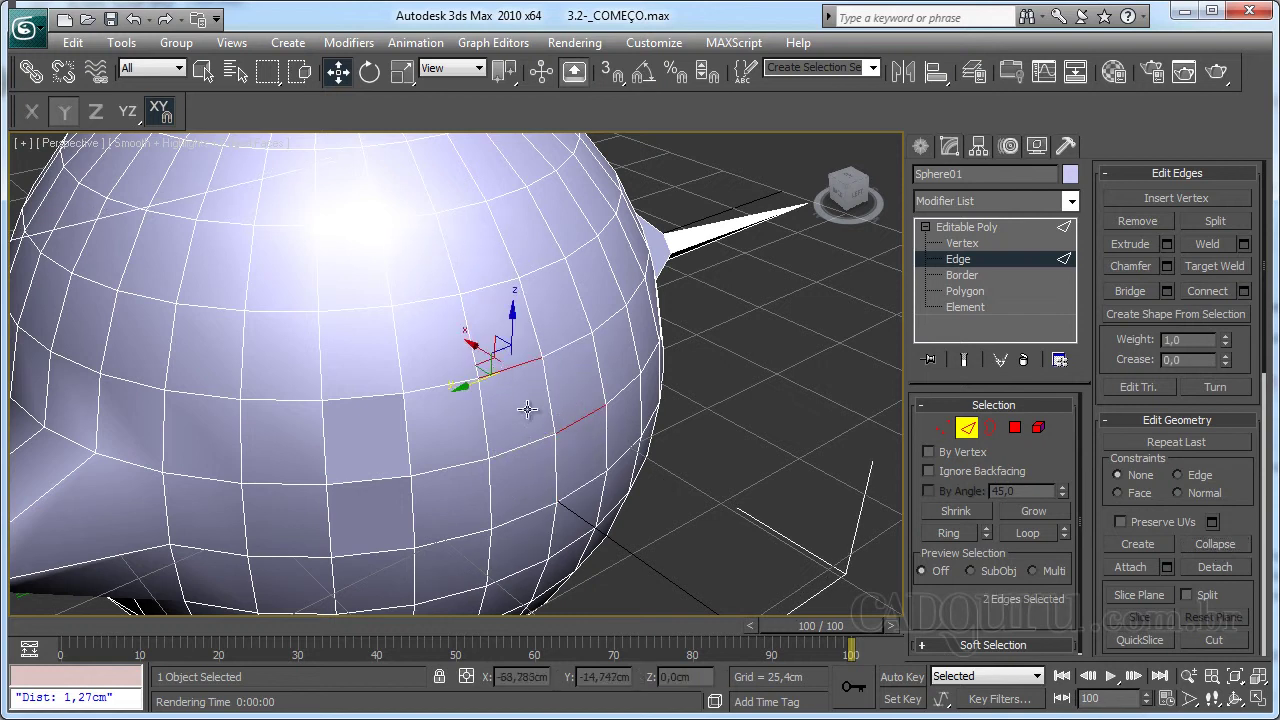
left_click(1229, 548)
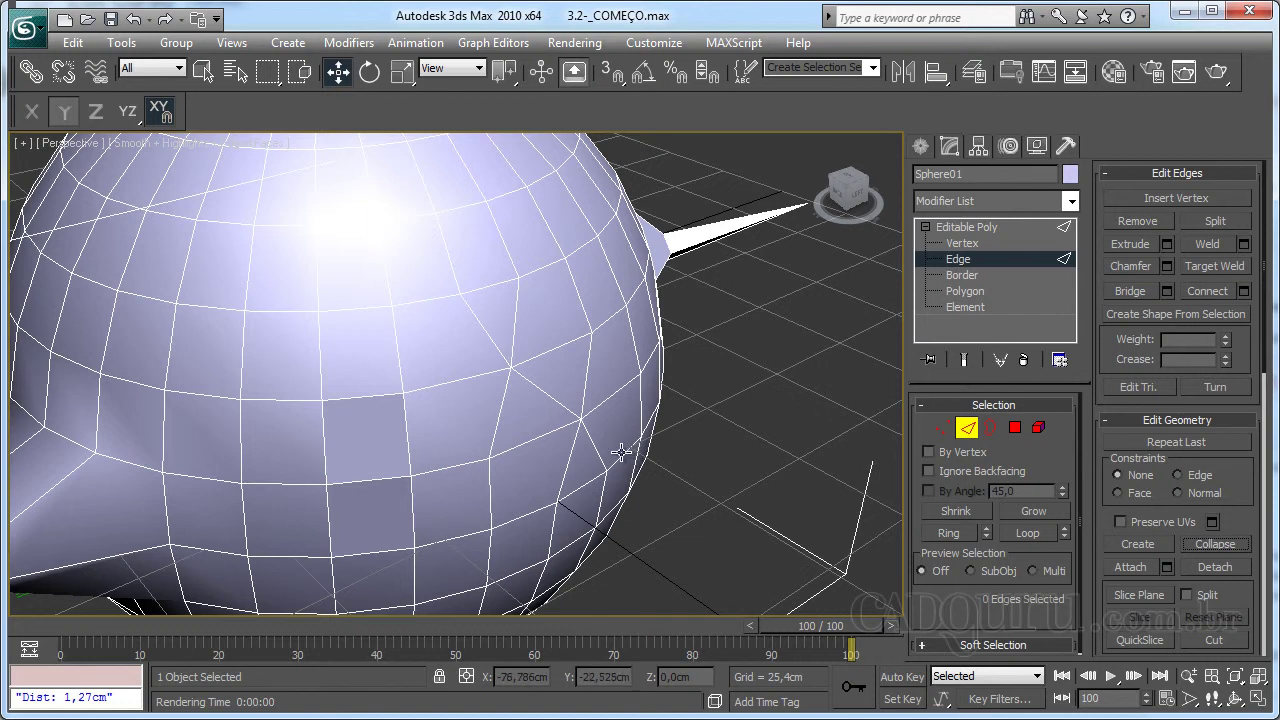
key("ctrl+z")
- Select a large region of edges on the sphere's lower side, collapse it, and undo so the region stays selected
middle_click_drag(651, 487, 686, 534)
left_click_drag(503, 323, 640, 530)
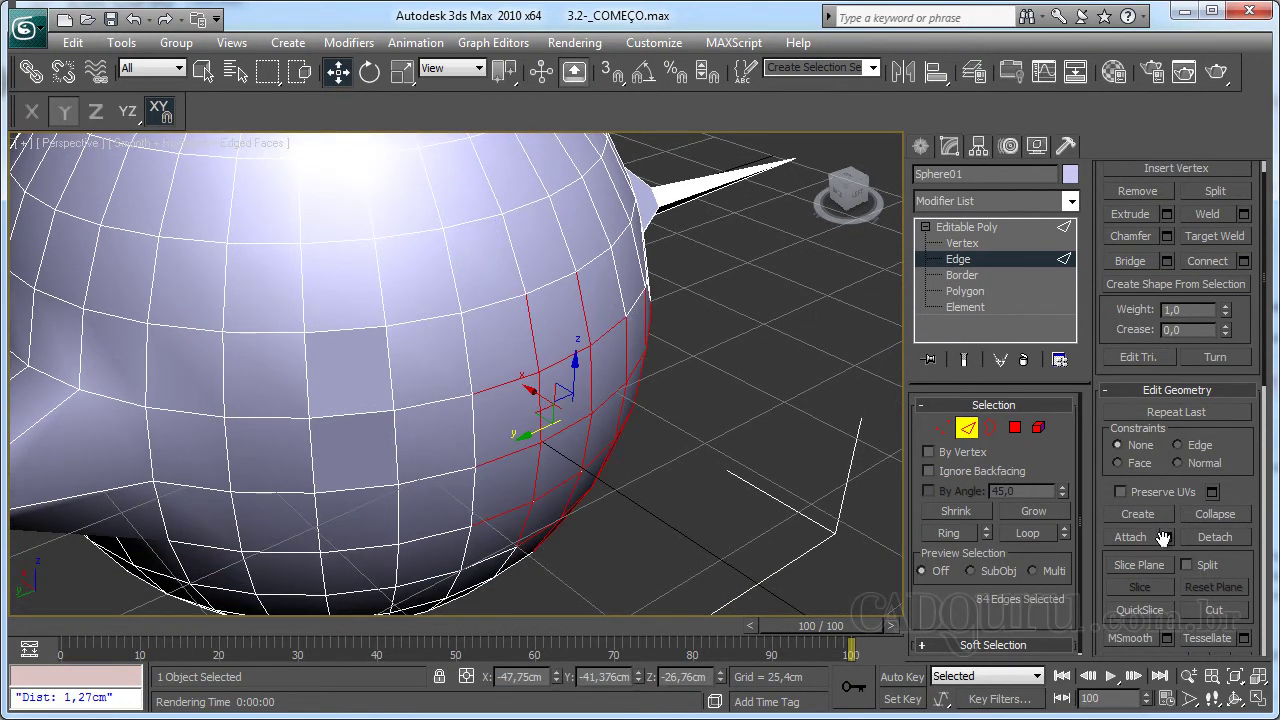
left_click(1225, 515)
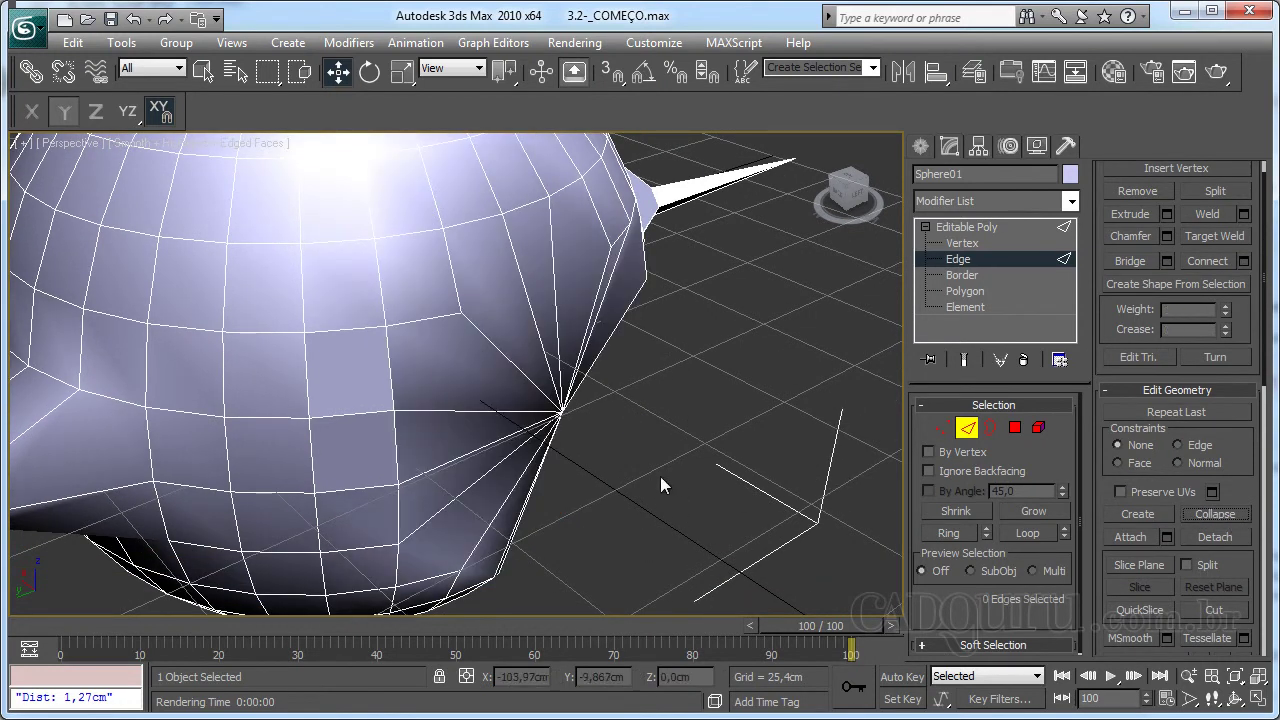
middle_click_drag(660, 476, 540, 480, "alt")
key("ctrl+z")
scroll(600, 470, "down", 6)
middle_click_drag(540, 560, 483, 498, "alt")
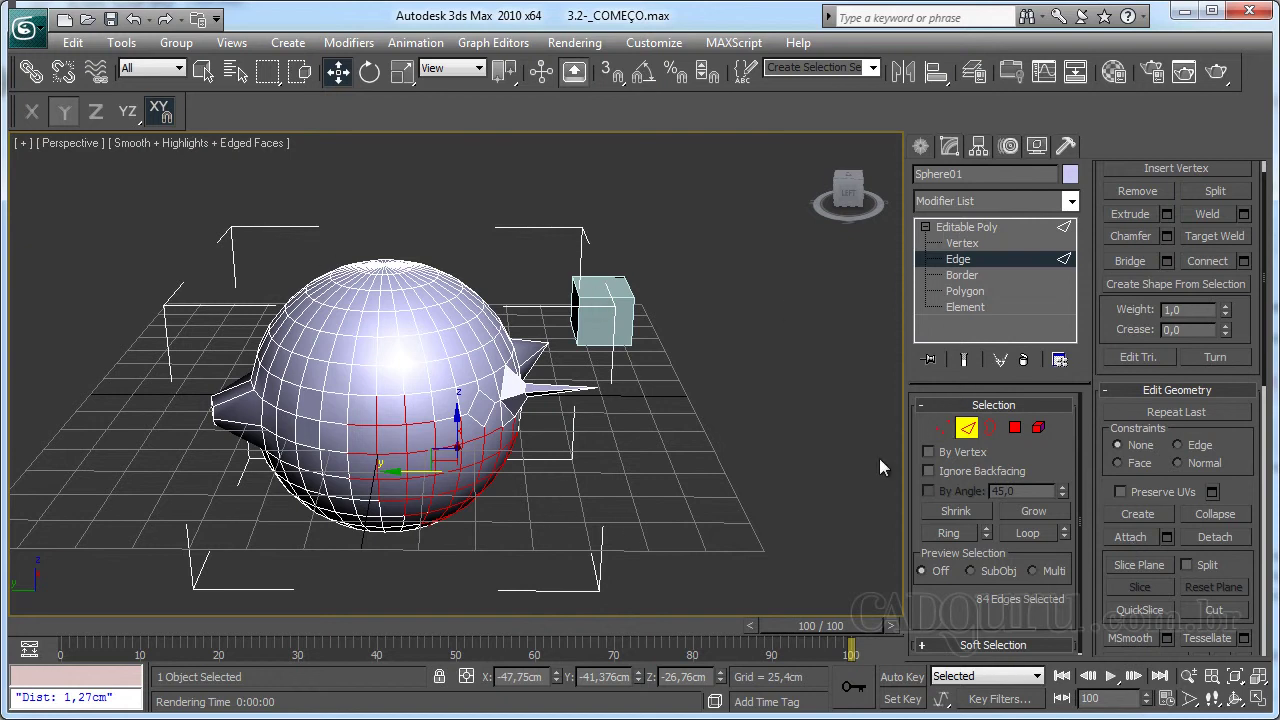
- Leave edge editing on the sphere and convert the box to an Editable Poly
left_click(968, 432)
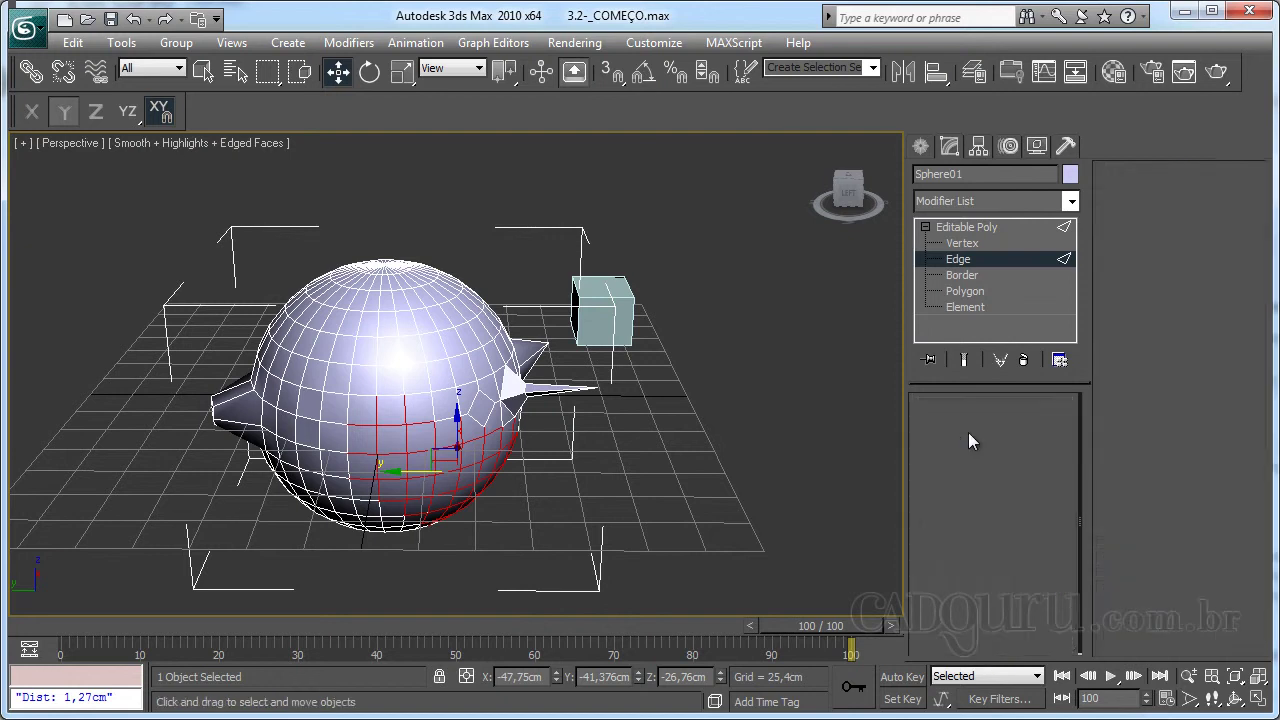
left_click(658, 489)
left_click(610, 287)
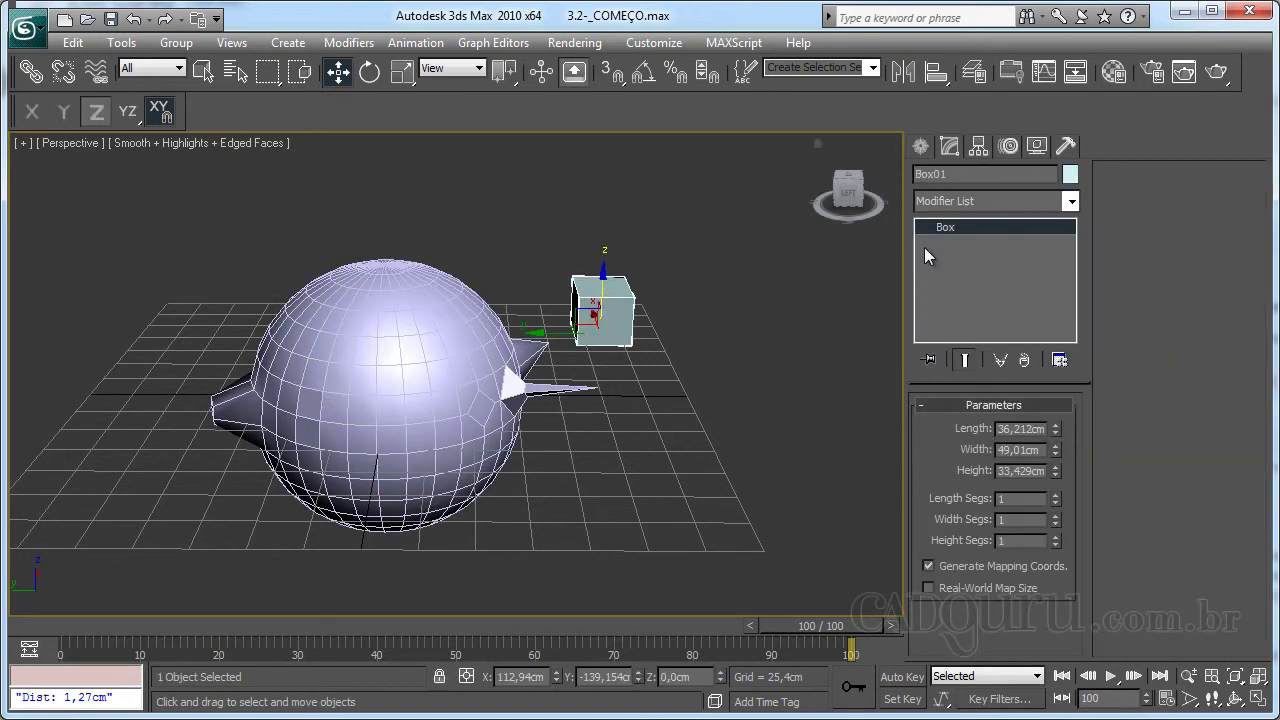
right_click(608, 319)
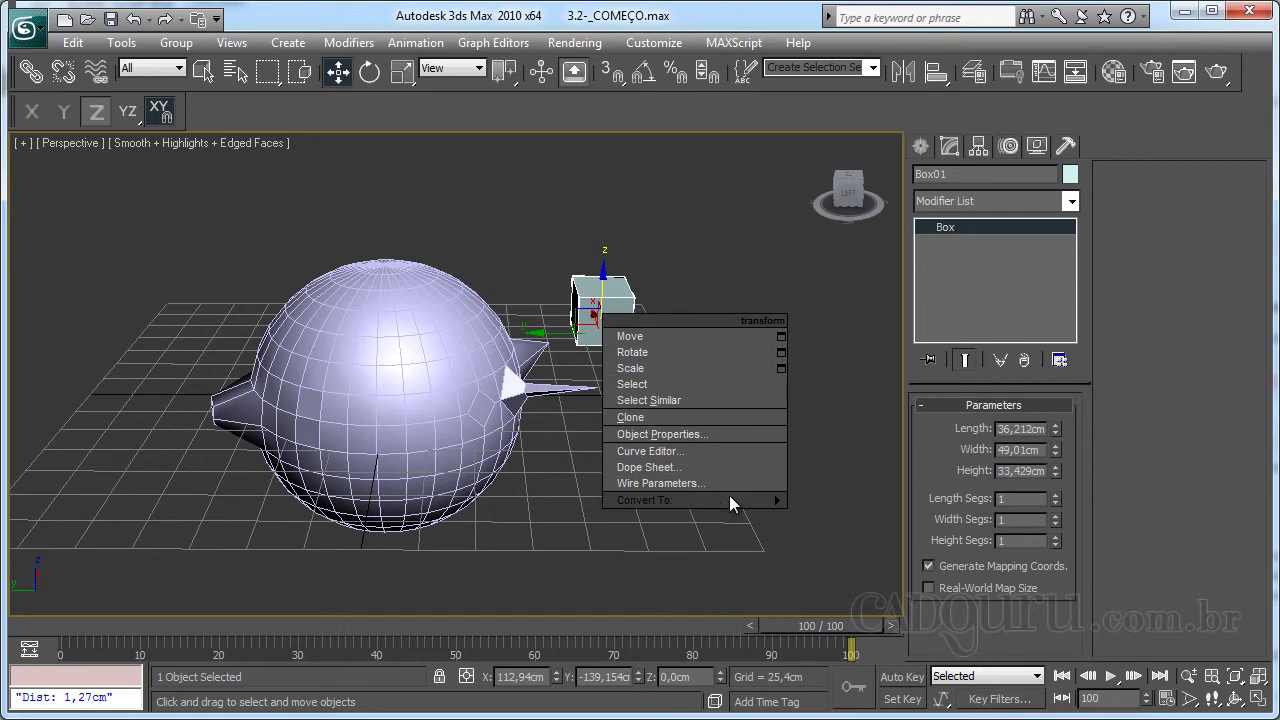
mouse_move(730, 494)
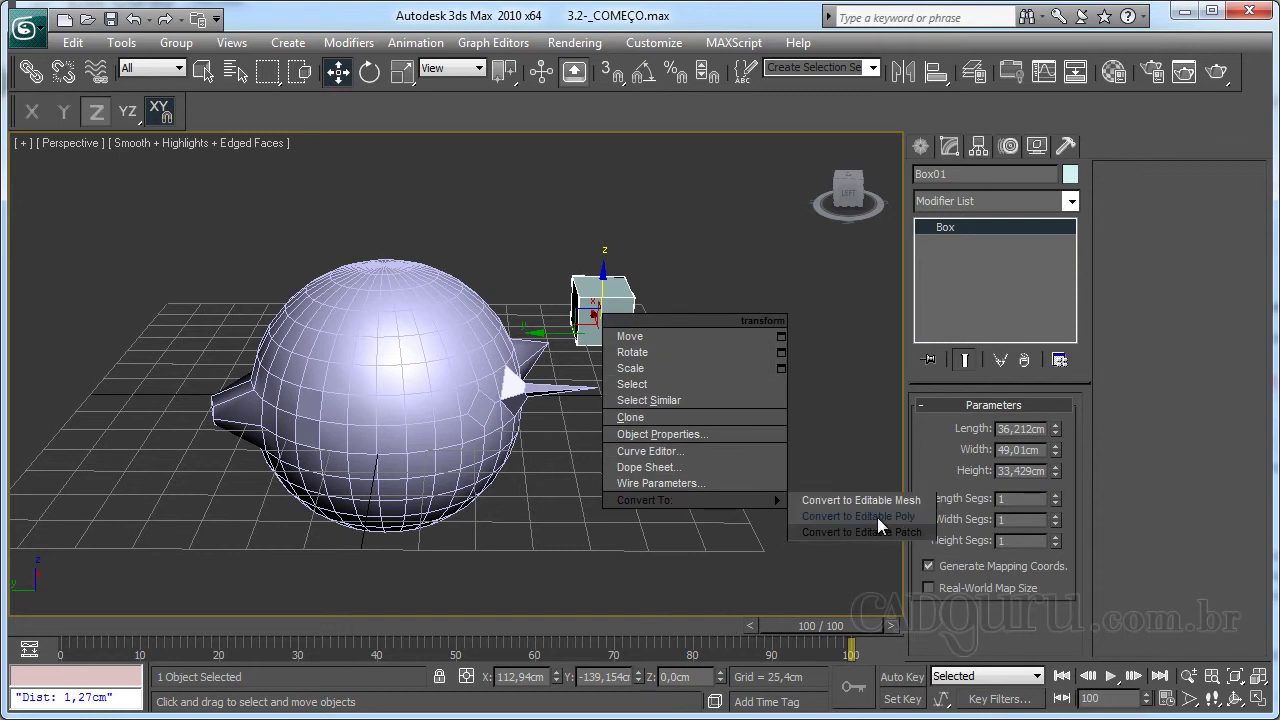
left_click(877, 517)
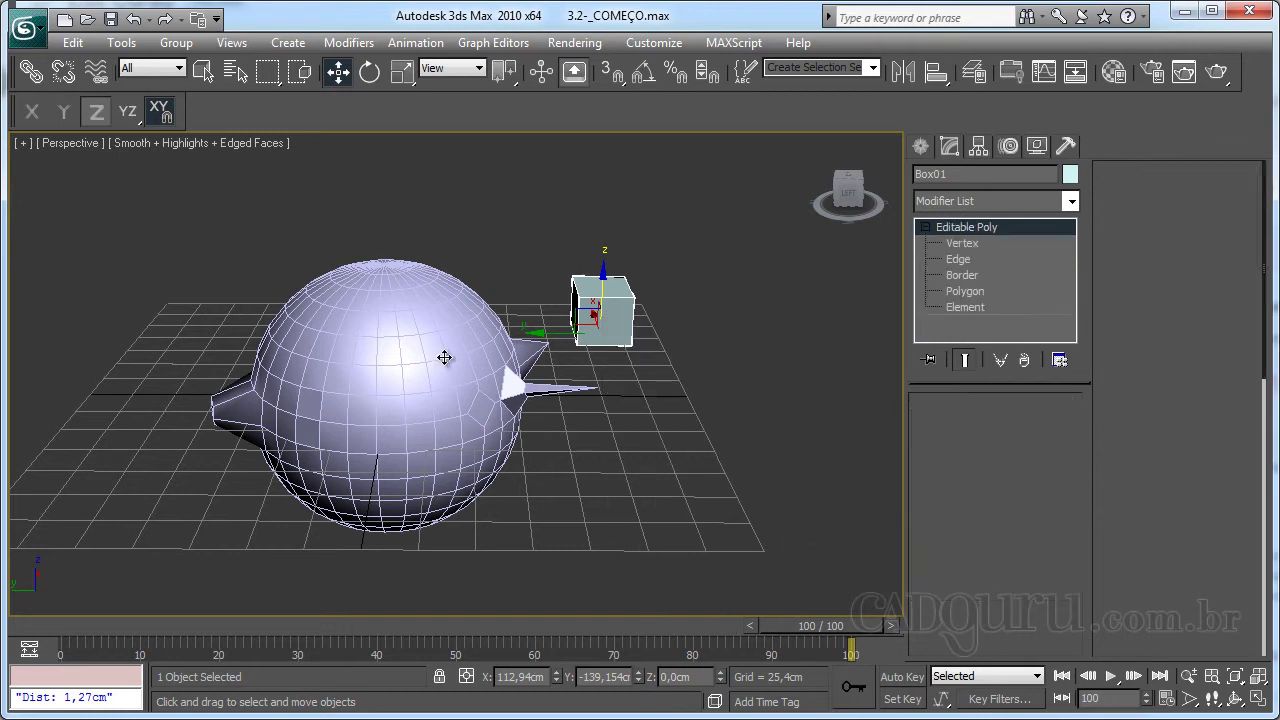
- Return to the sphere's edge level and attach the box to the sphere
left_click(446, 359)
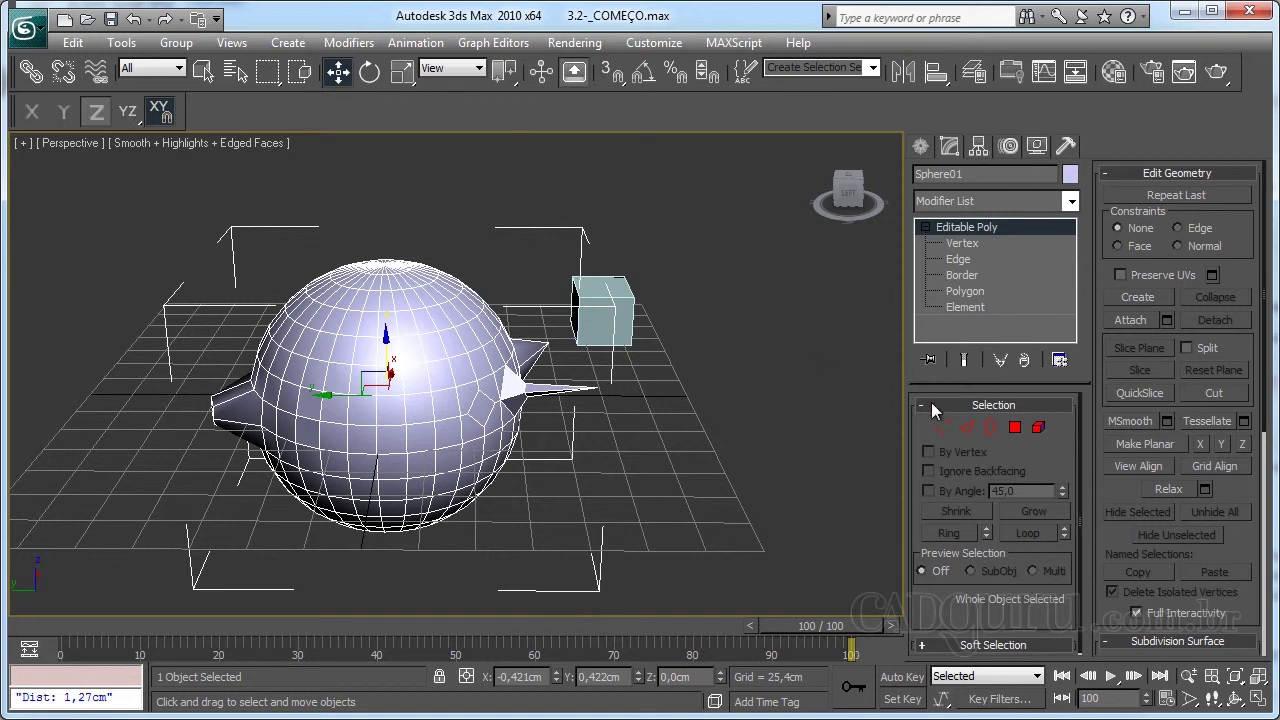
left_click(967, 427)
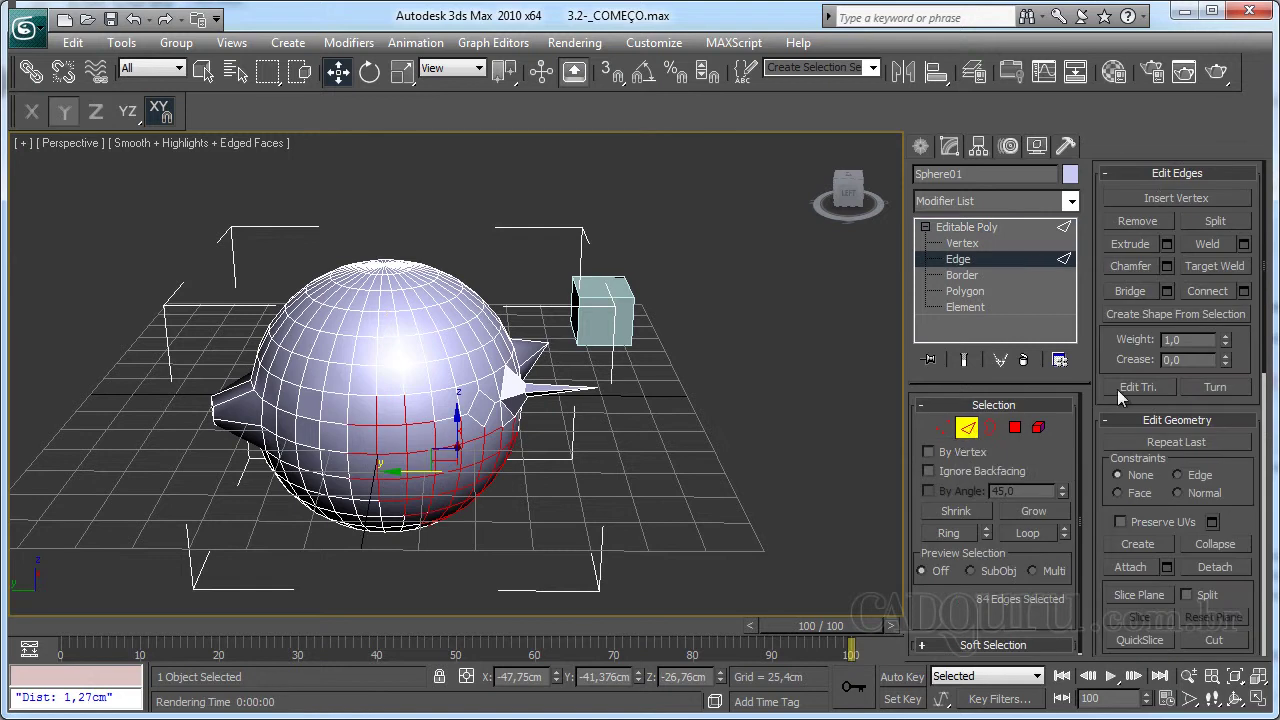
left_click(1131, 567)
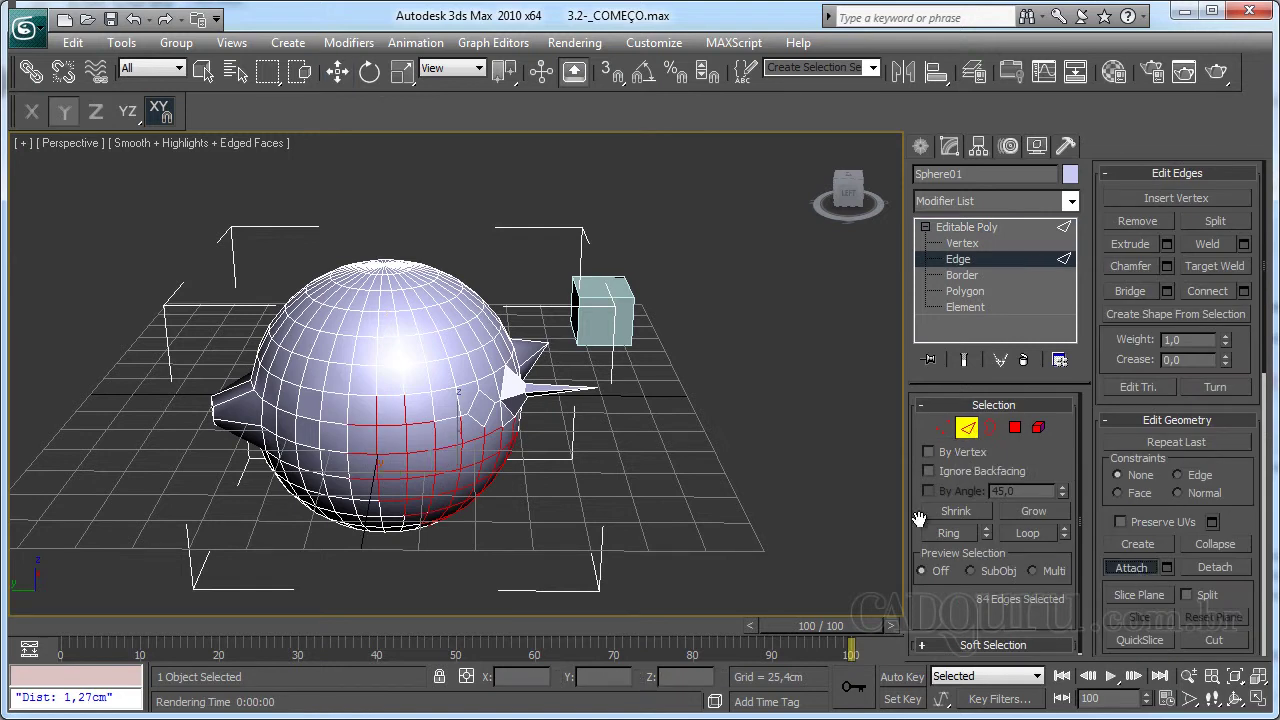
left_click(630, 305)
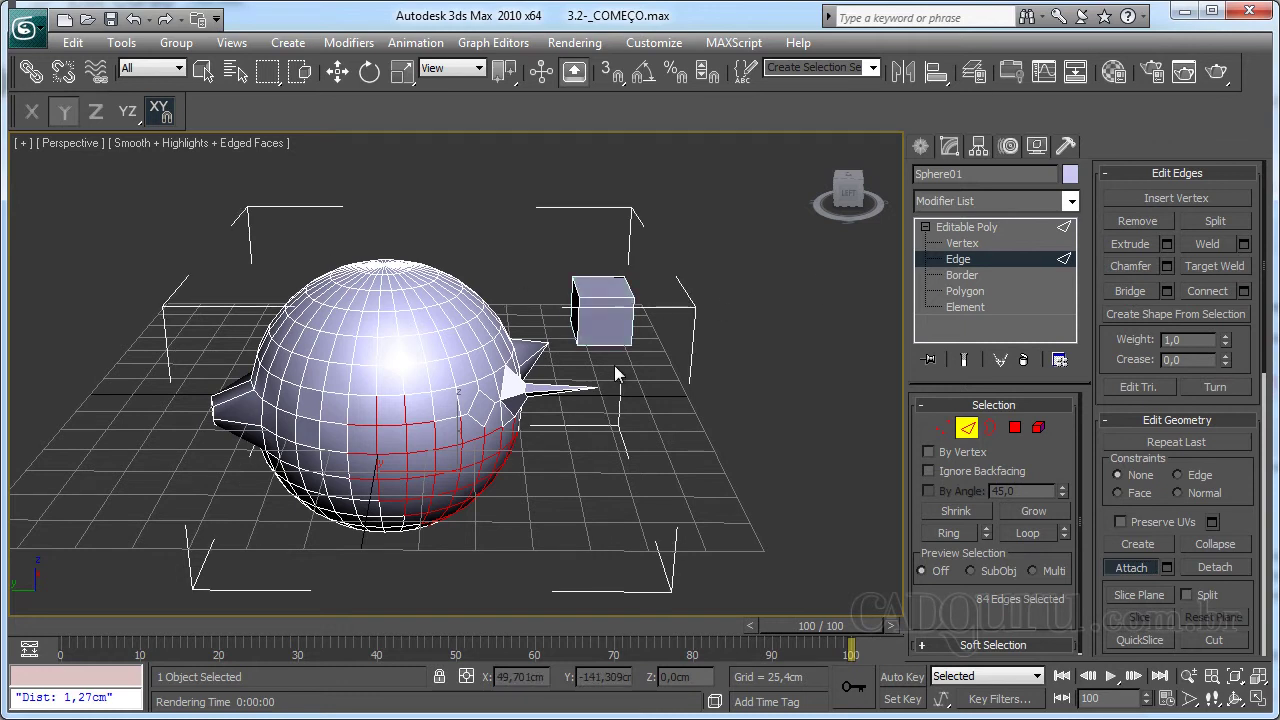
- Detach the selected edge region of the sphere's lower side as a separate object, keeping the default name
left_click(1216, 567)
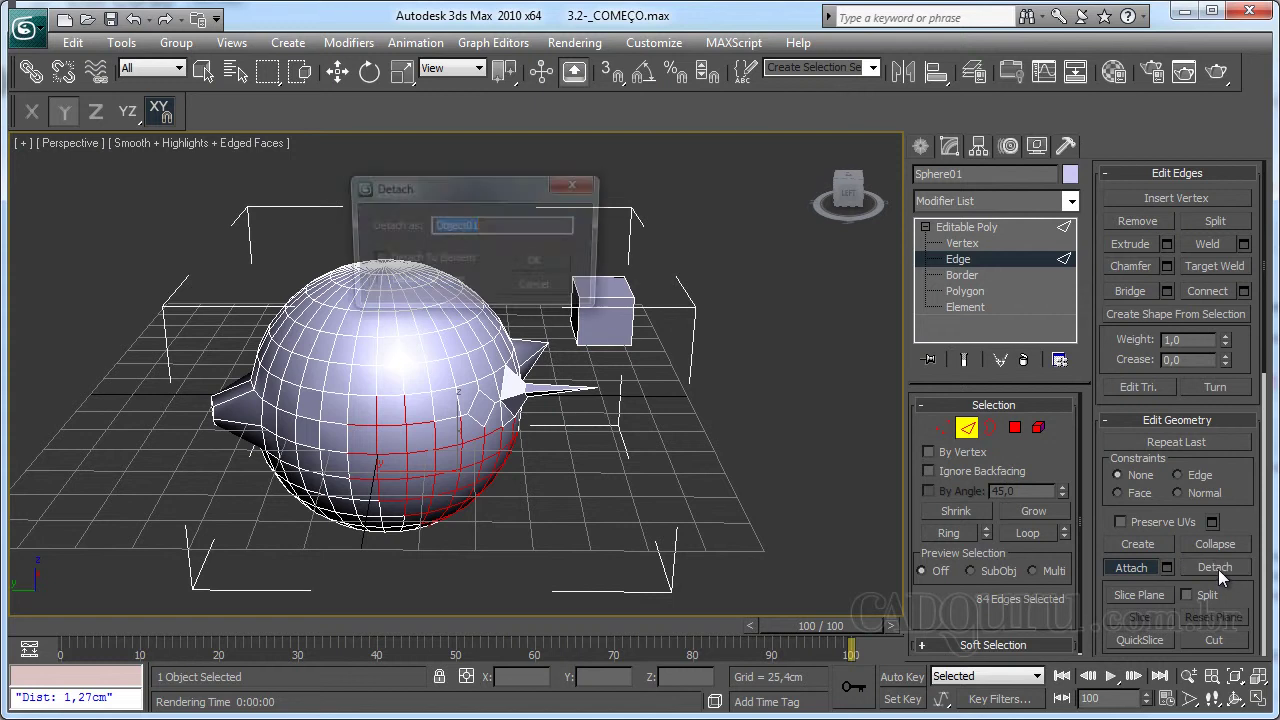
left_click(550, 264)
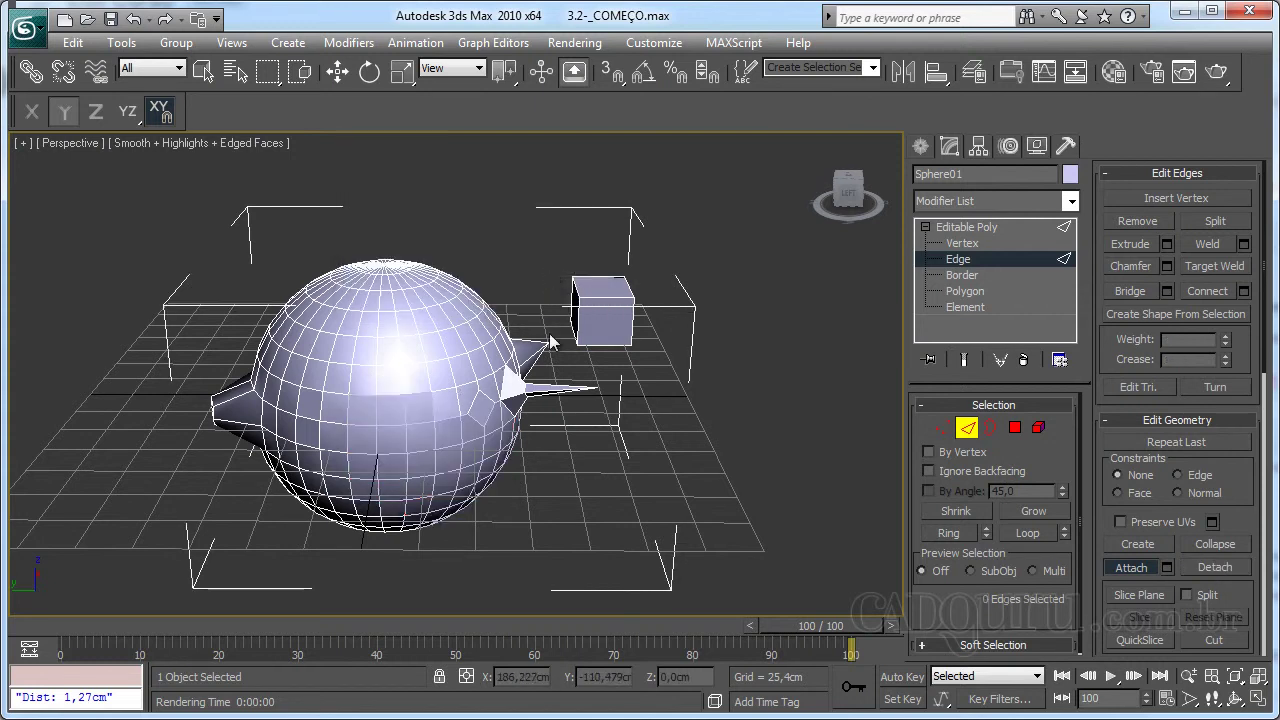
middle_click_drag(503, 385, 571, 374)
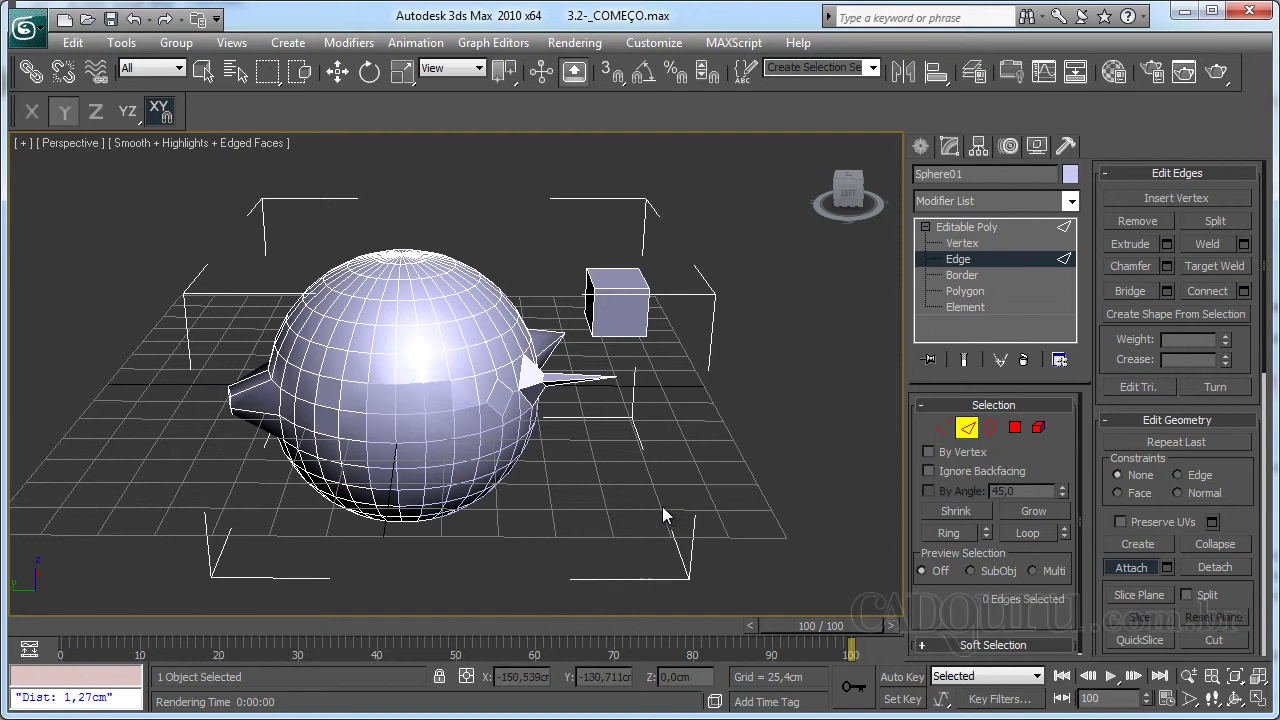
middle_click_drag(611, 423, 703, 489, "alt")
- Leave edge level and move the sphere with its attached box about 31 cm along negative X, away from the detached piece
key("w")
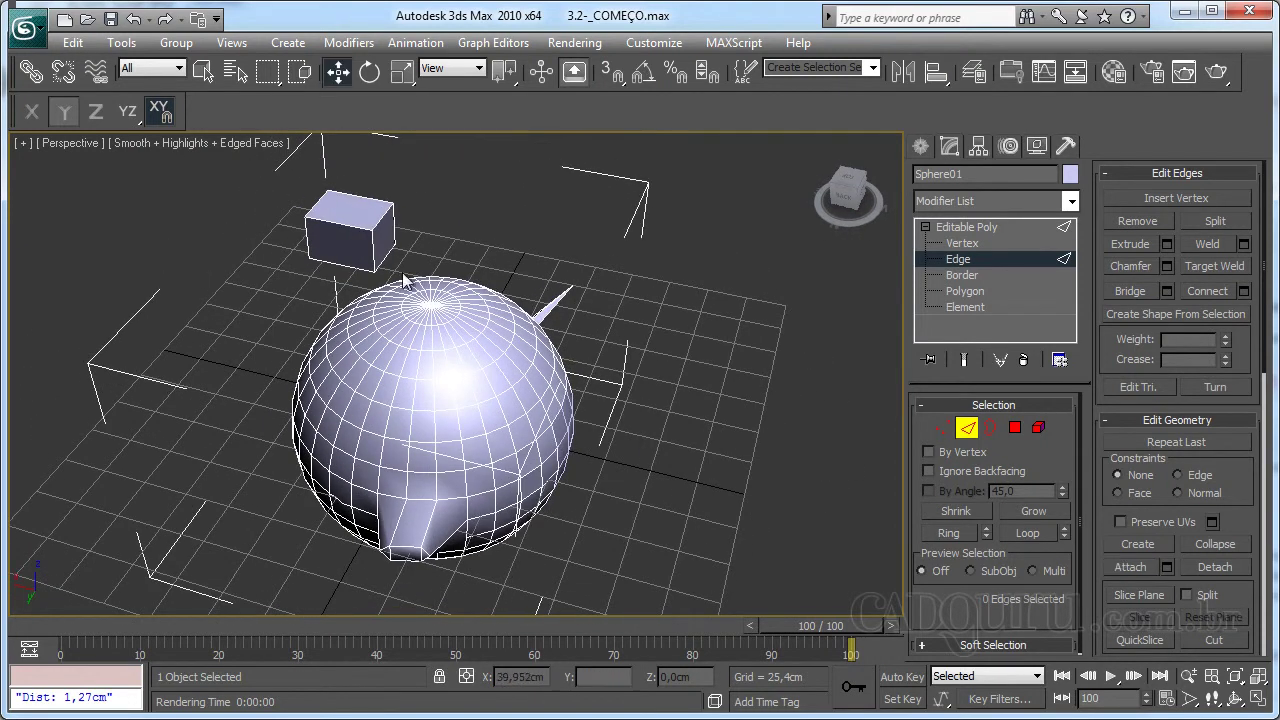
middle_click_drag(507, 336, 475, 290, "alt")
scroll(474, 290, "down", 5)
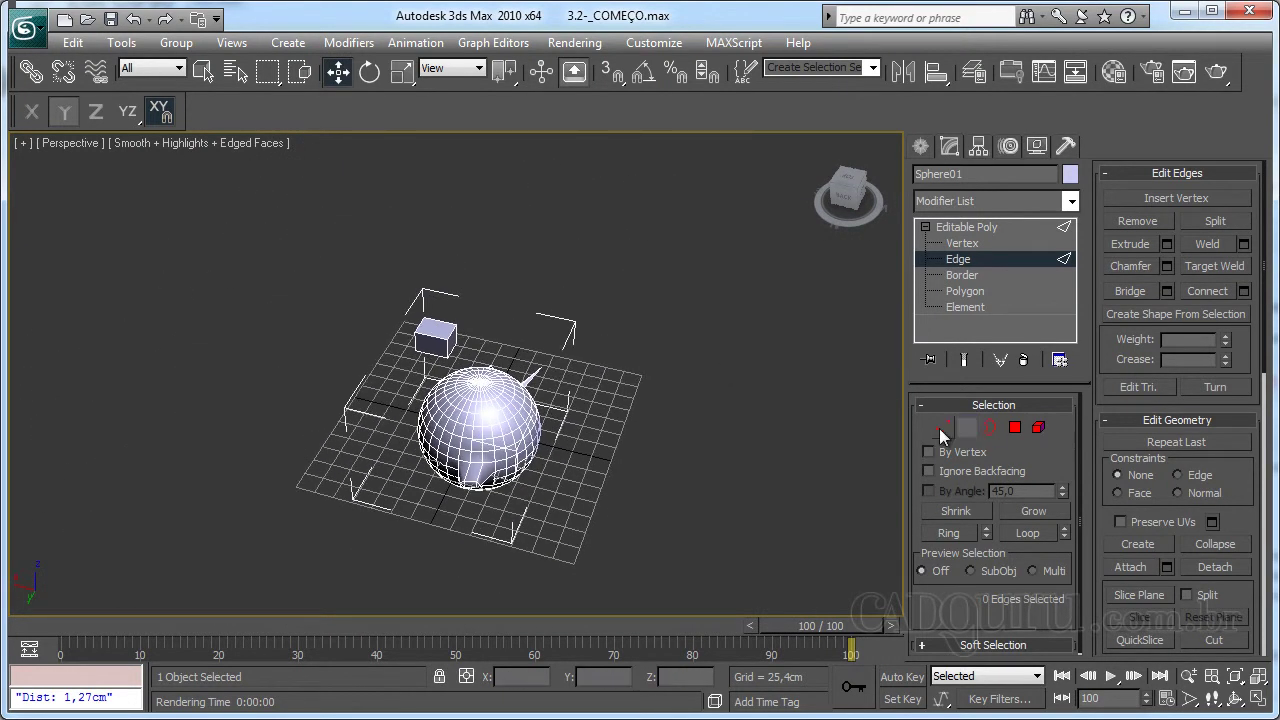
middle_click_drag(455, 420, 455, 425, "alt")
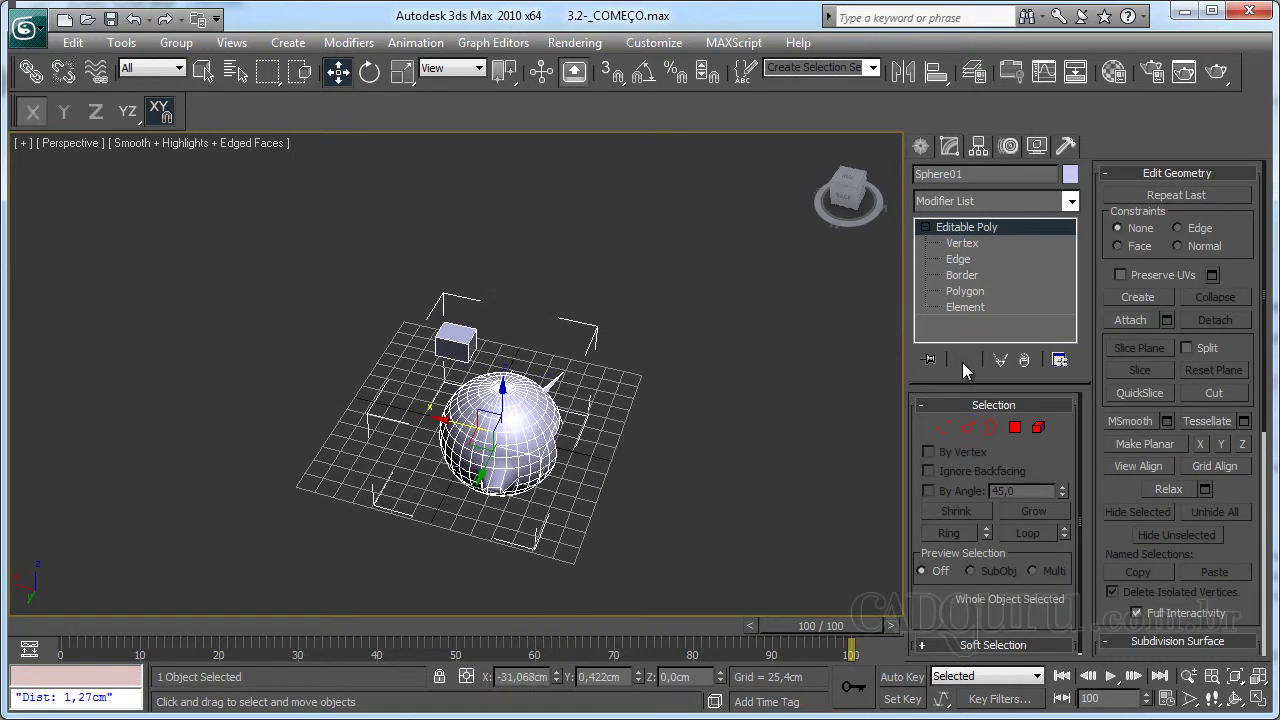
- Detach all the box's edges from the sphere as a separate object, and undo both this detachment and the sphere's move
left_click(967, 427)
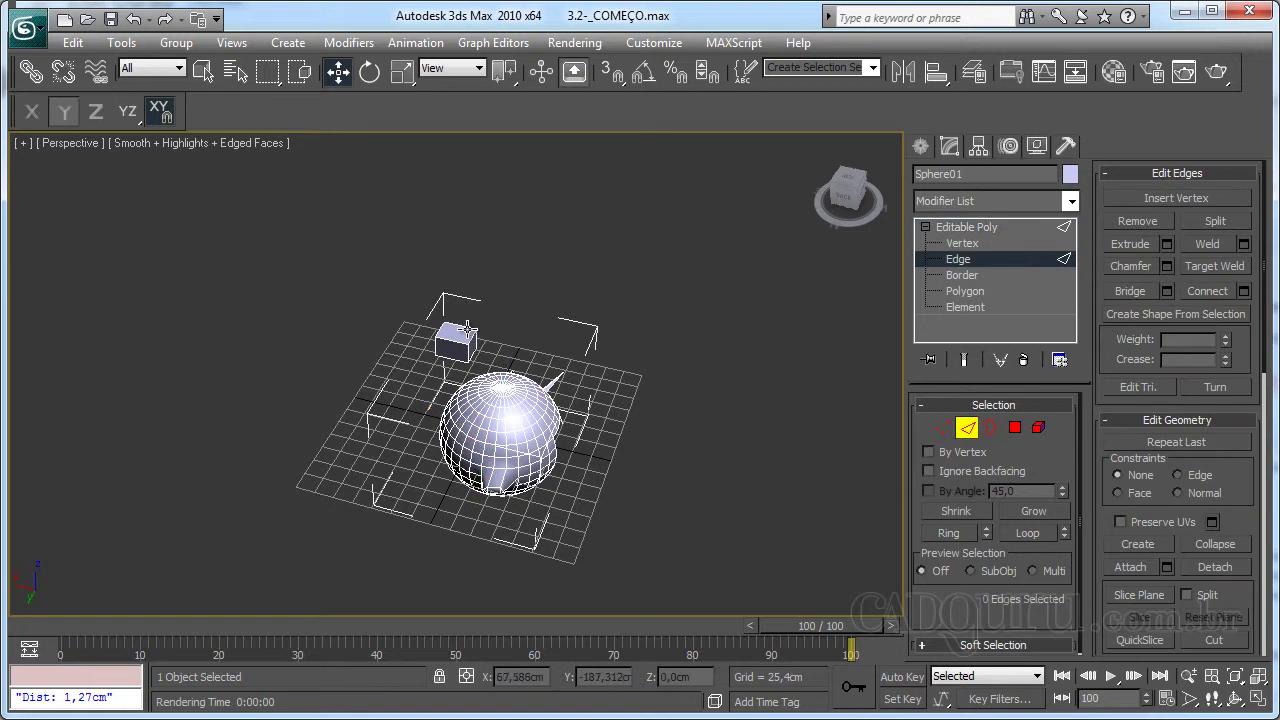
left_click_drag(480, 358, 428, 318)
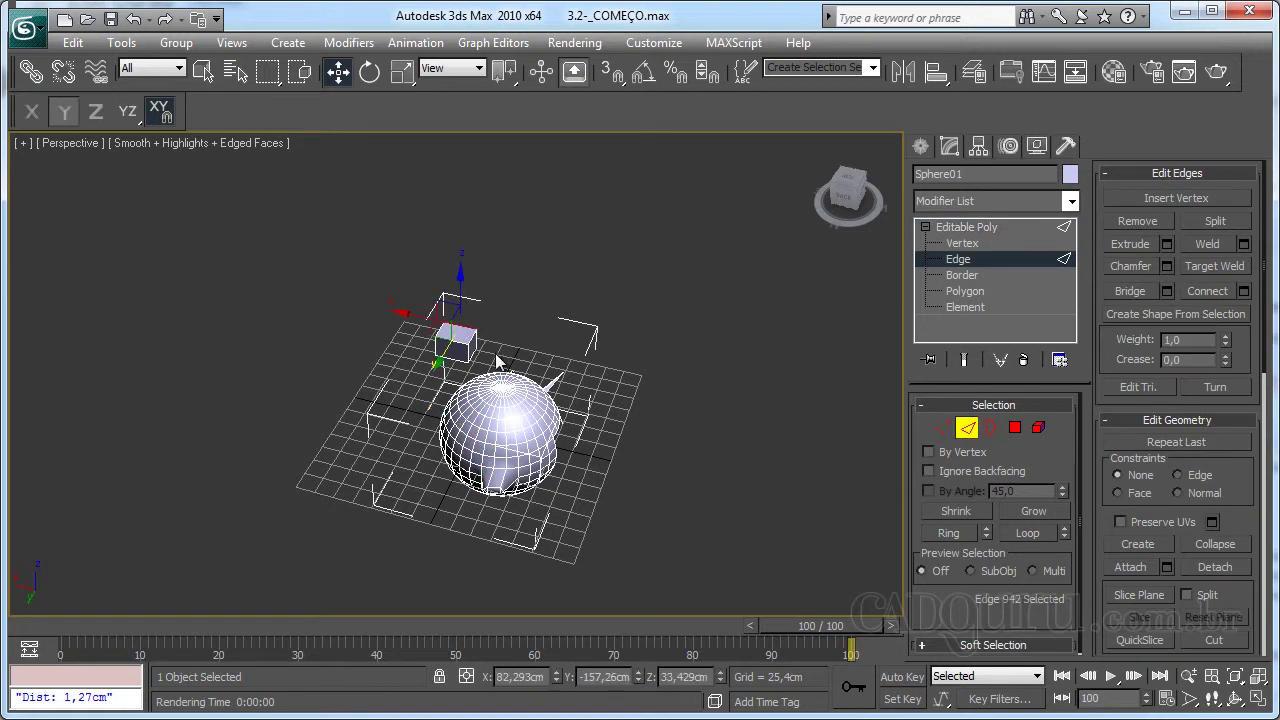
left_click(1215, 567)
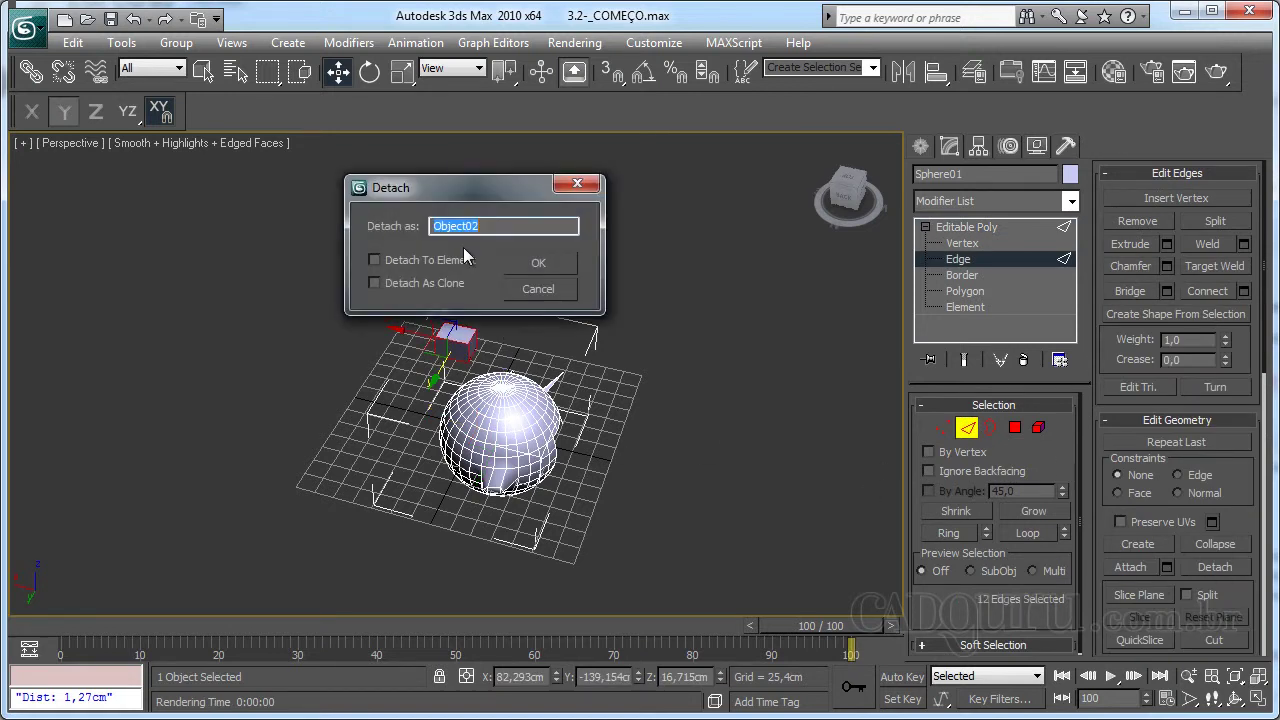
left_click(519, 257)
middle_click_drag(468, 437, 443, 416, "alt")
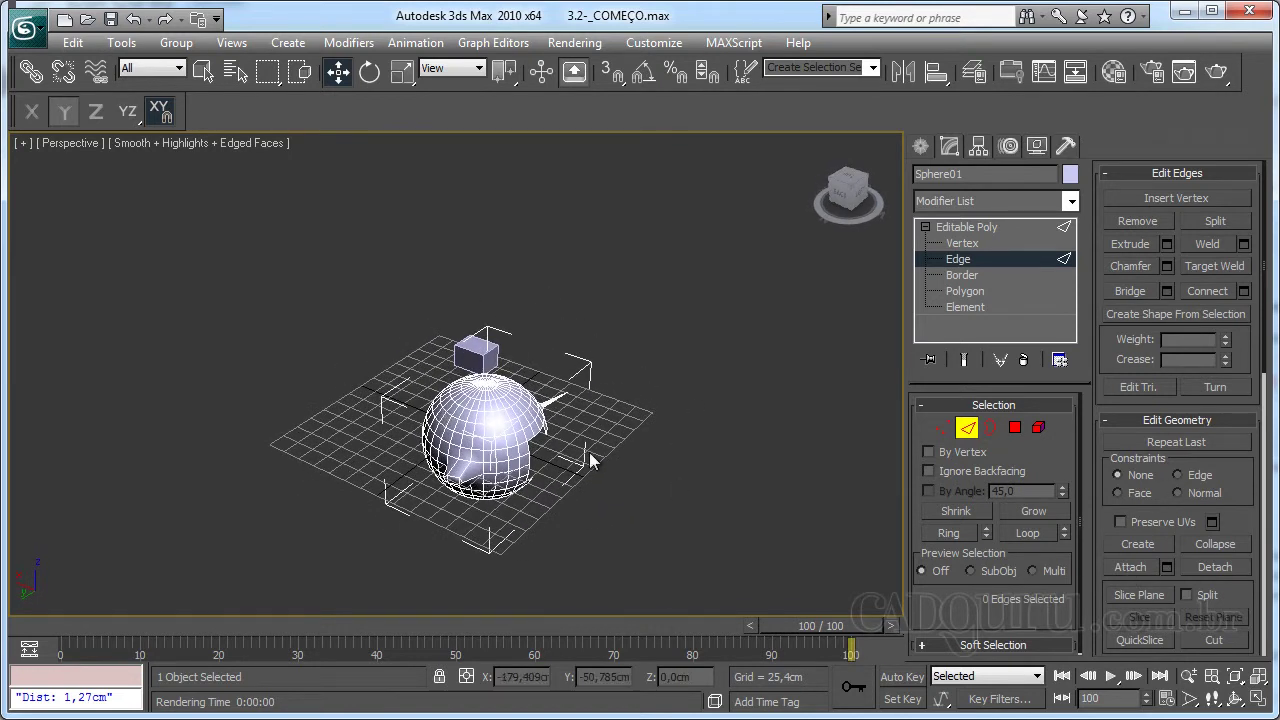
middle_click_drag(590, 460, 574, 455, "alt")
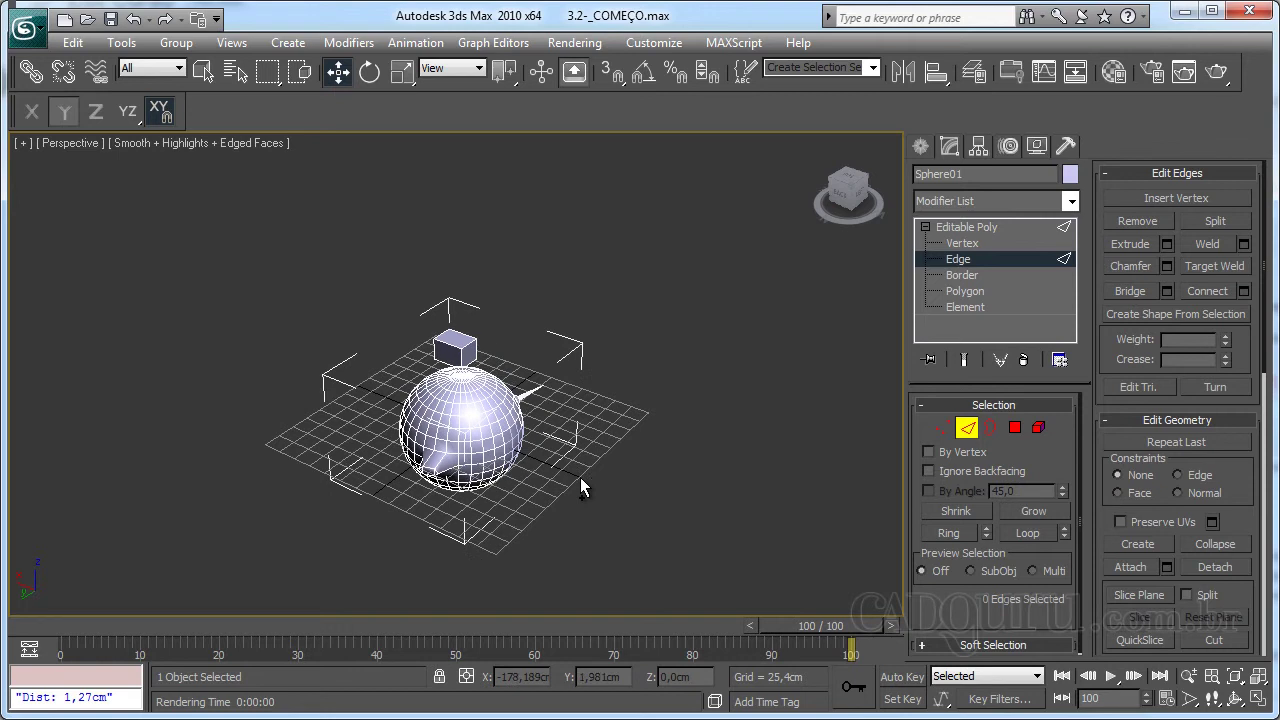
mouse_move(571, 434)
middle_mouse_down("alt")
mouse_move(540, 400)
mouse_move(501, 394)
mouse_move(553, 436)
middle_mouse_up("alt")
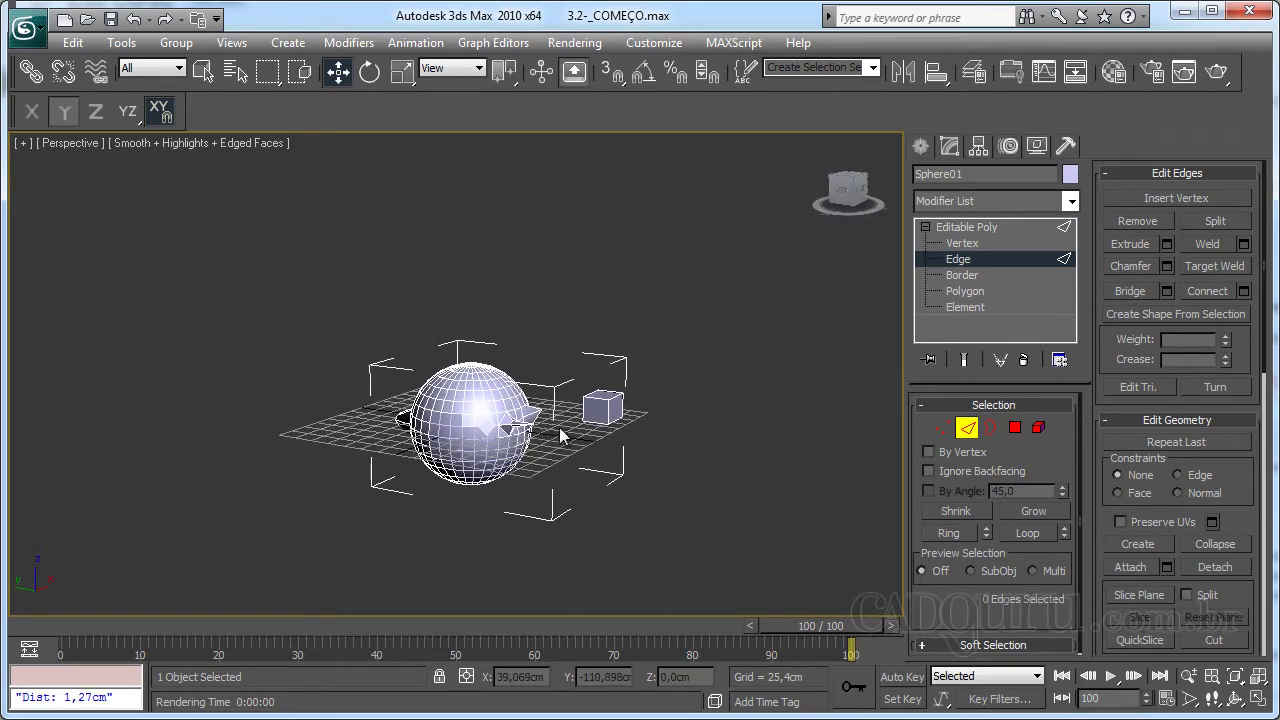
- Chamfer the box's upper edge facing the sphere to form a wide sloping face
middle_click_drag(730, 425, 560, 420, "alt")
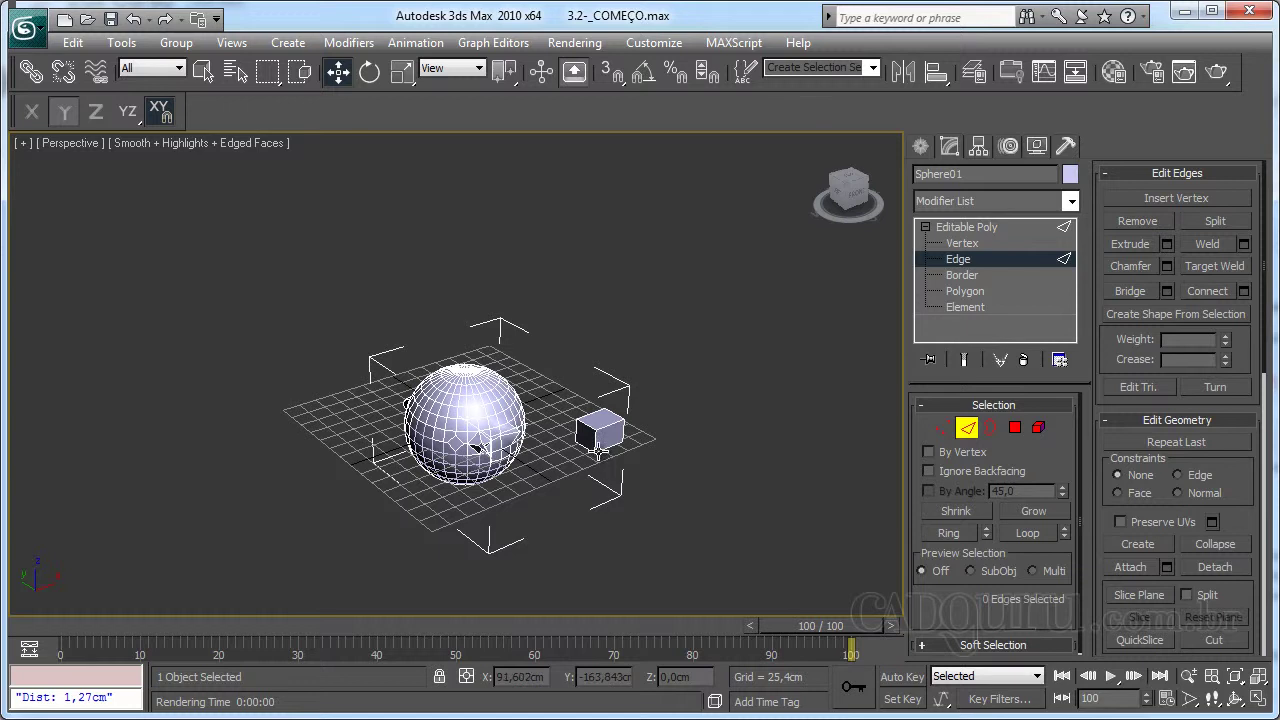
scroll(424, 417, "up", 6)
left_click(482, 411)
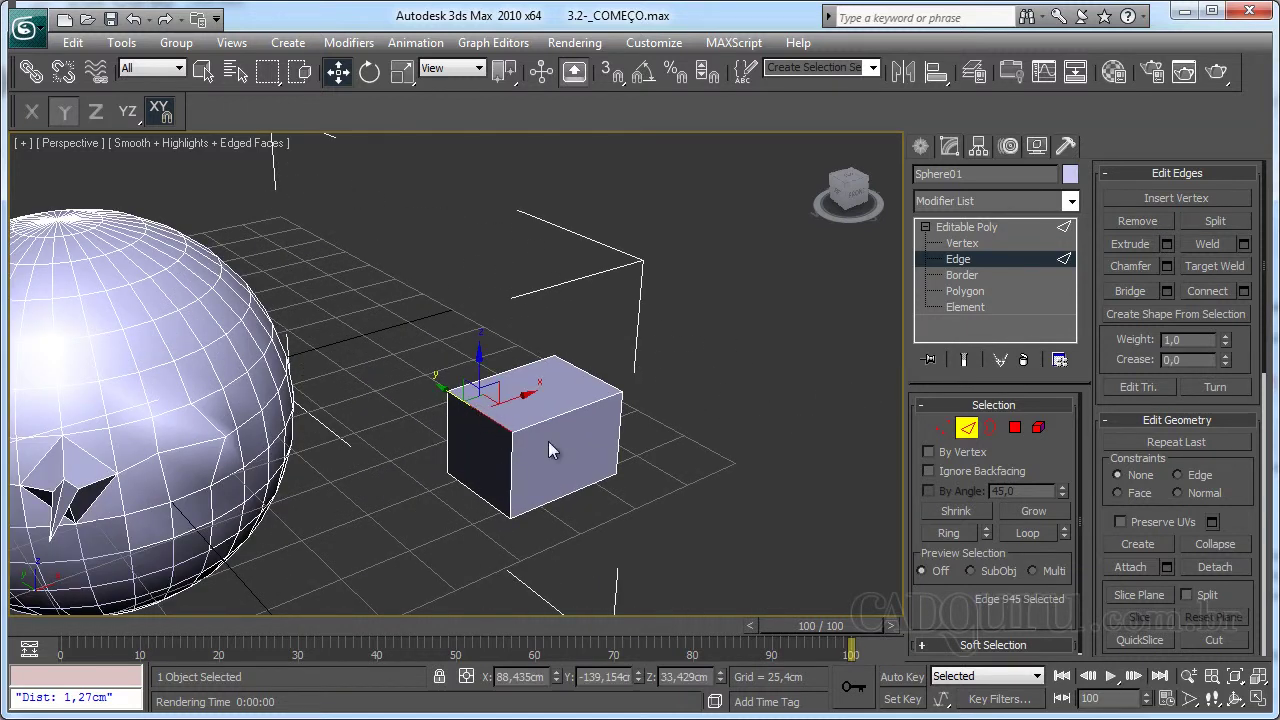
left_click(1131, 266)
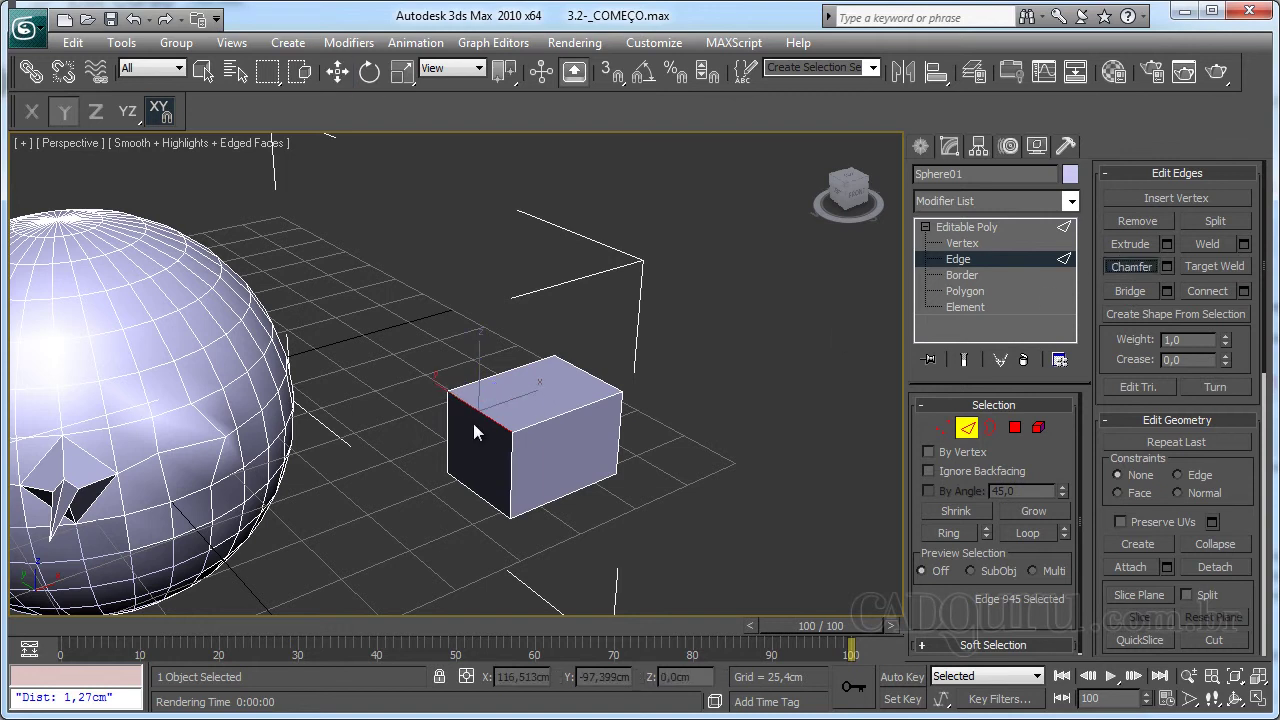
left_click_drag(487, 413, 500, 380)
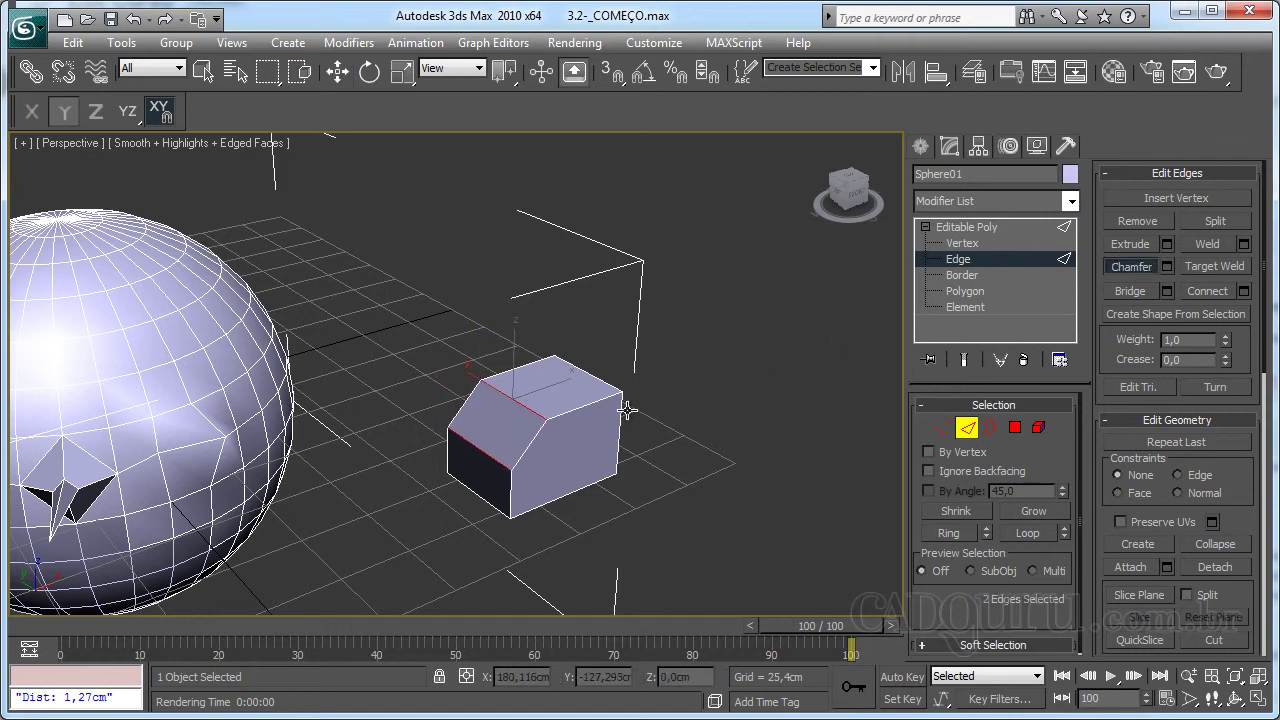
- Extrude the five edges outlining the box's side face at the end of the chamfer
left_click(1140, 246)
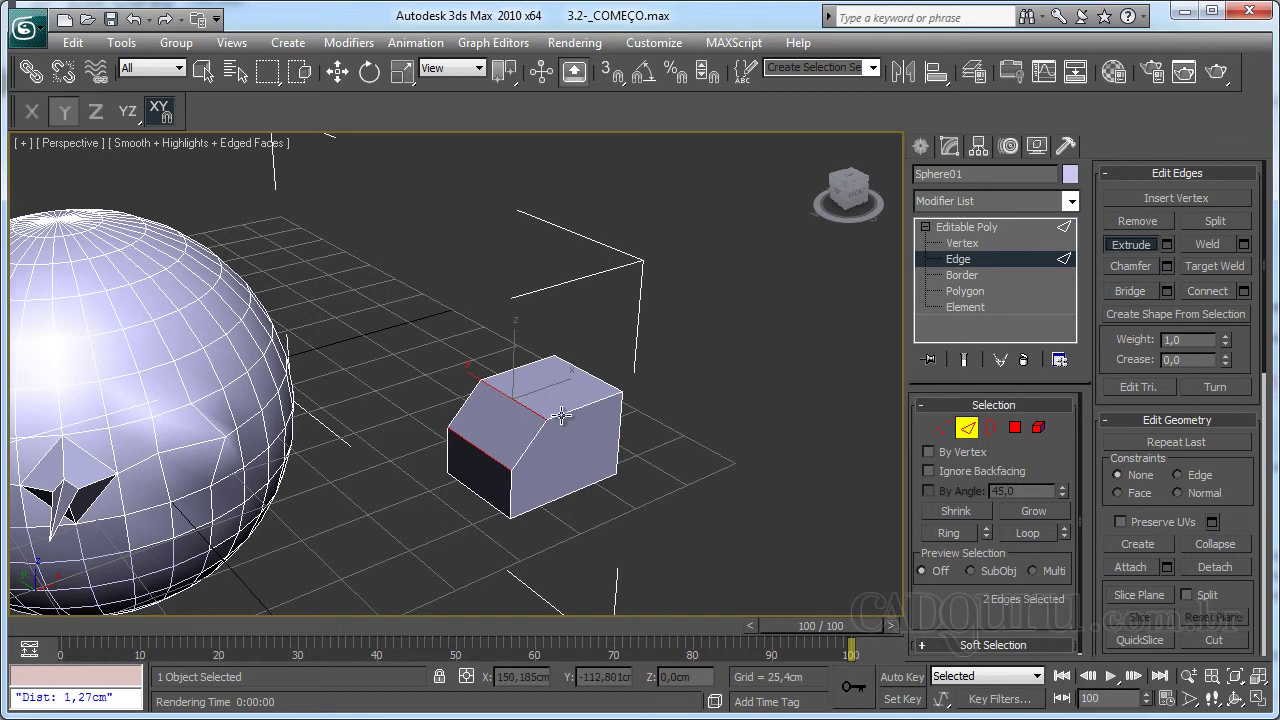
left_click_drag(545, 418, 663, 437)
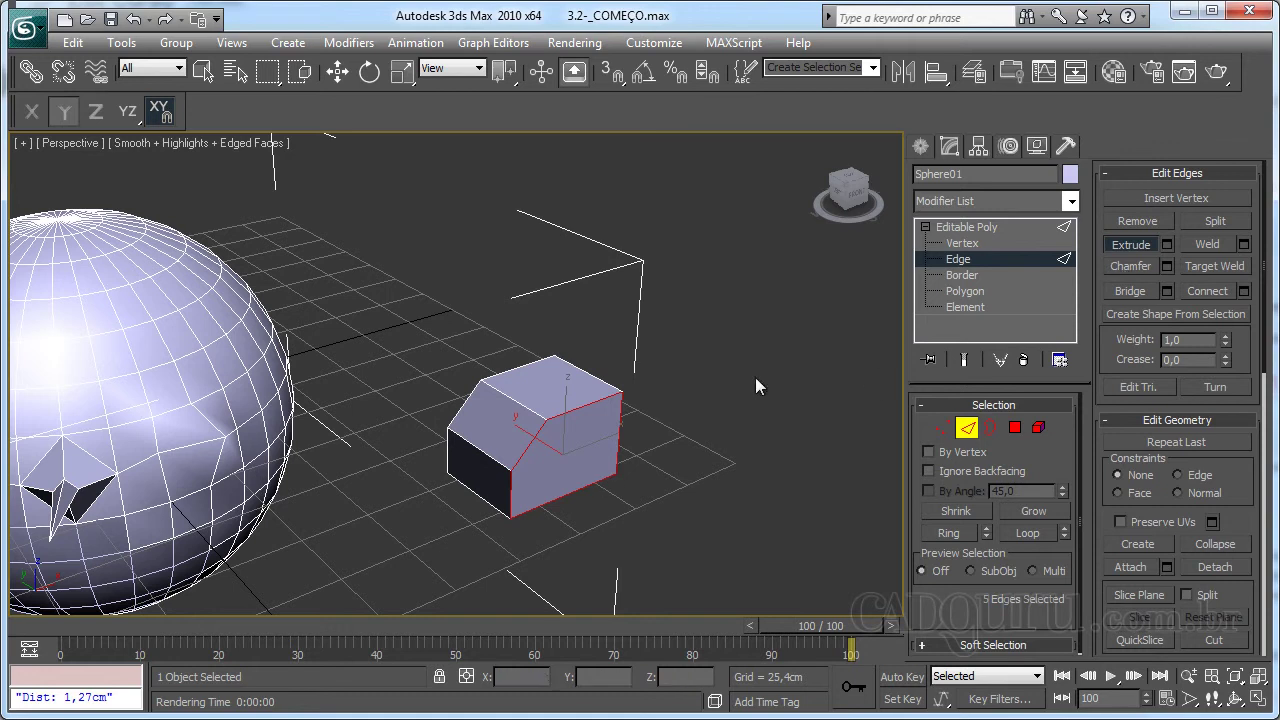
left_click_drag(544, 500, 566, 521)
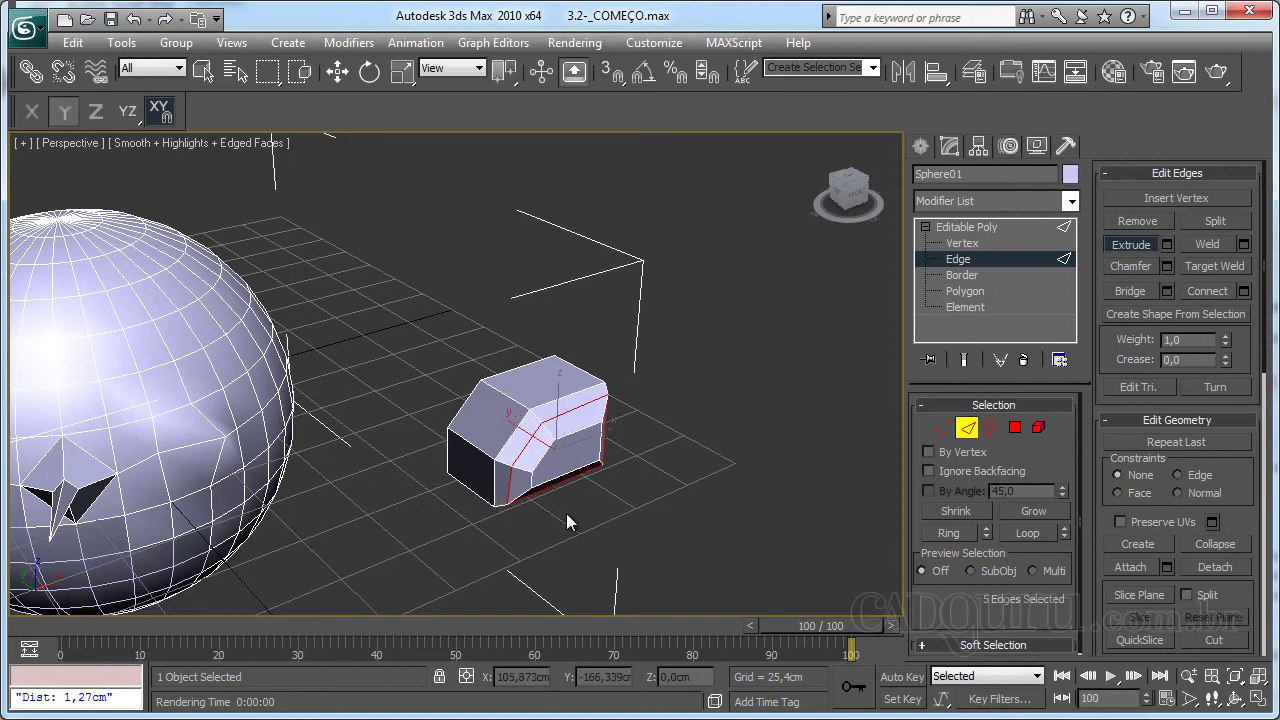
- Set the geometry constraint to Edge and select all of the box's edges
key("shift+x")
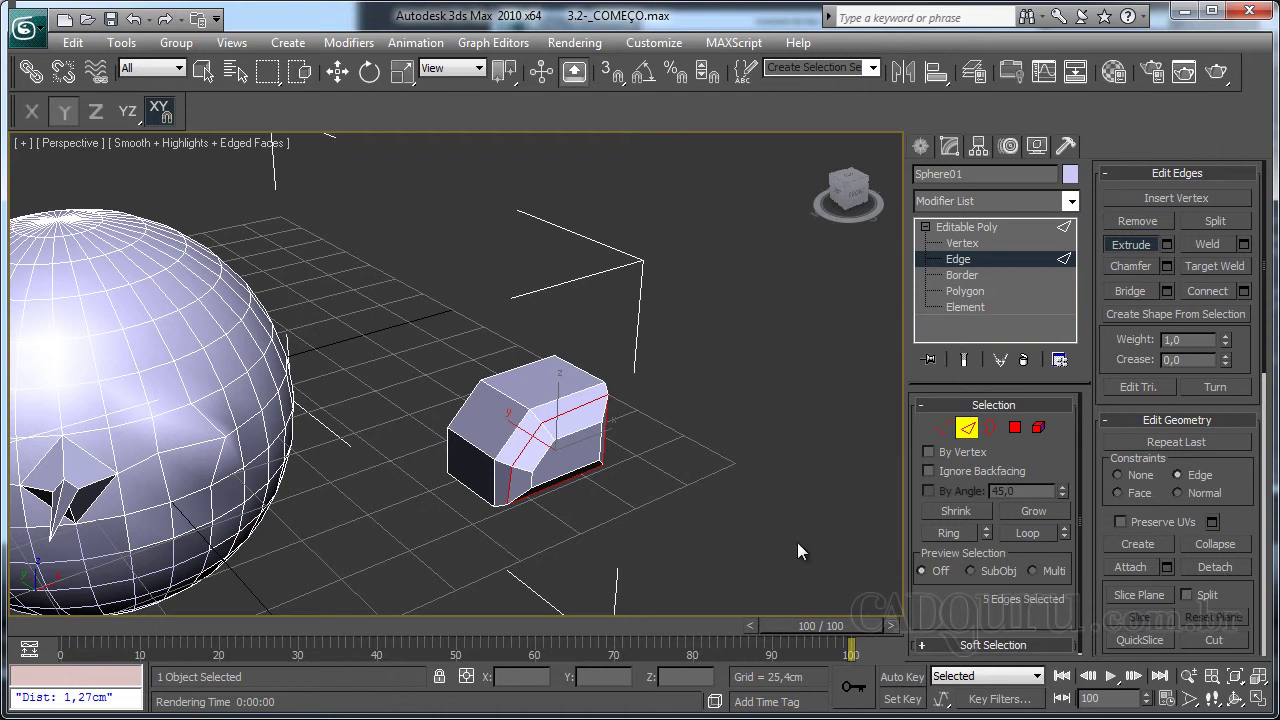
left_click_drag(723, 551, 410, 309)
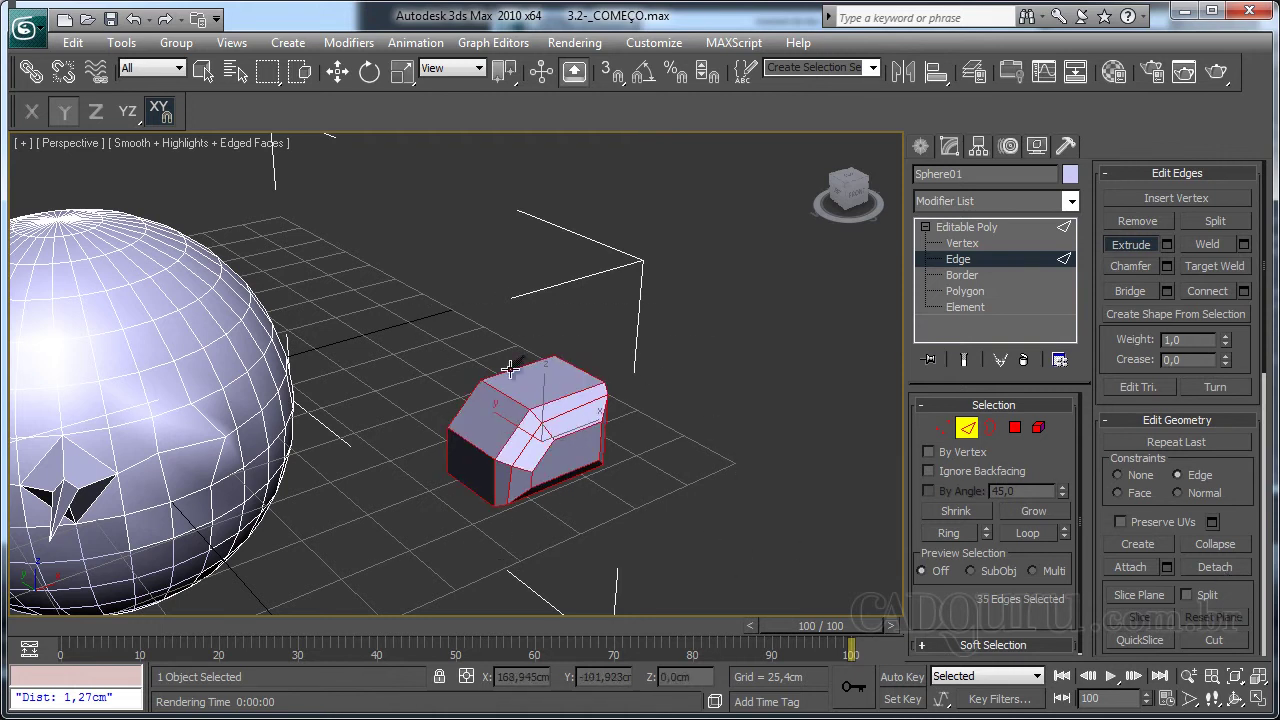